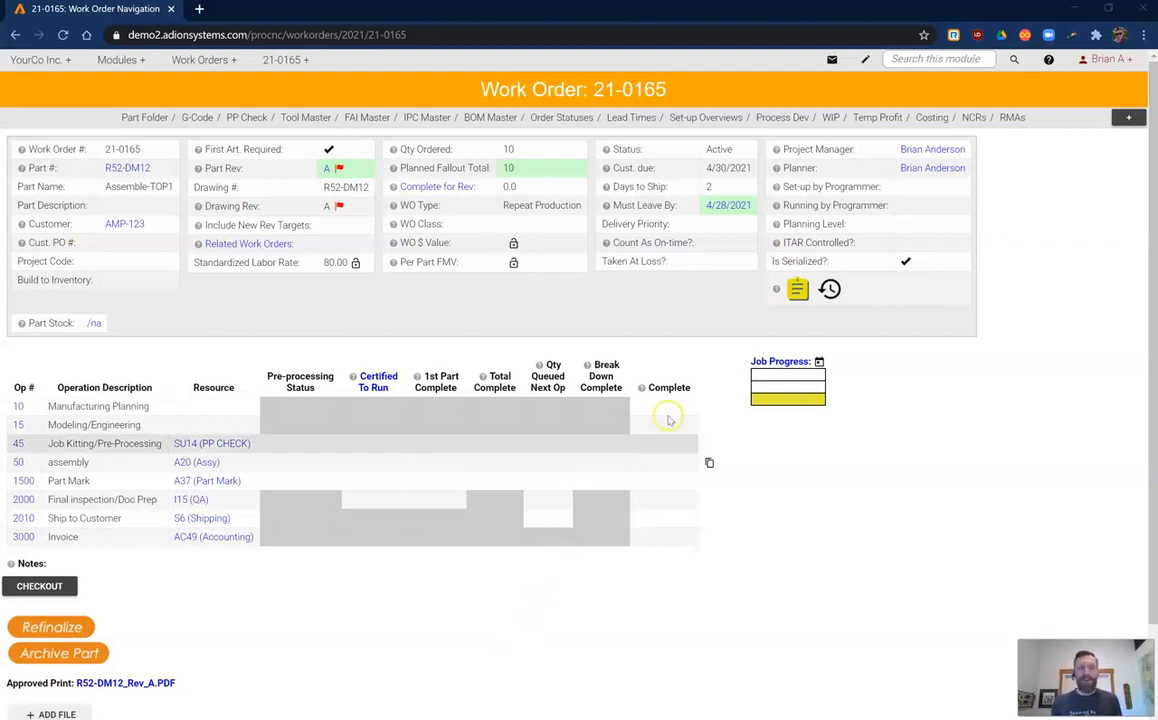
- Open the work order's BOM in Manage BOM with the Serialize view and inspect the serialized items available for the Attachment
{"action": "left_click", "coordinate": [797, 290]}
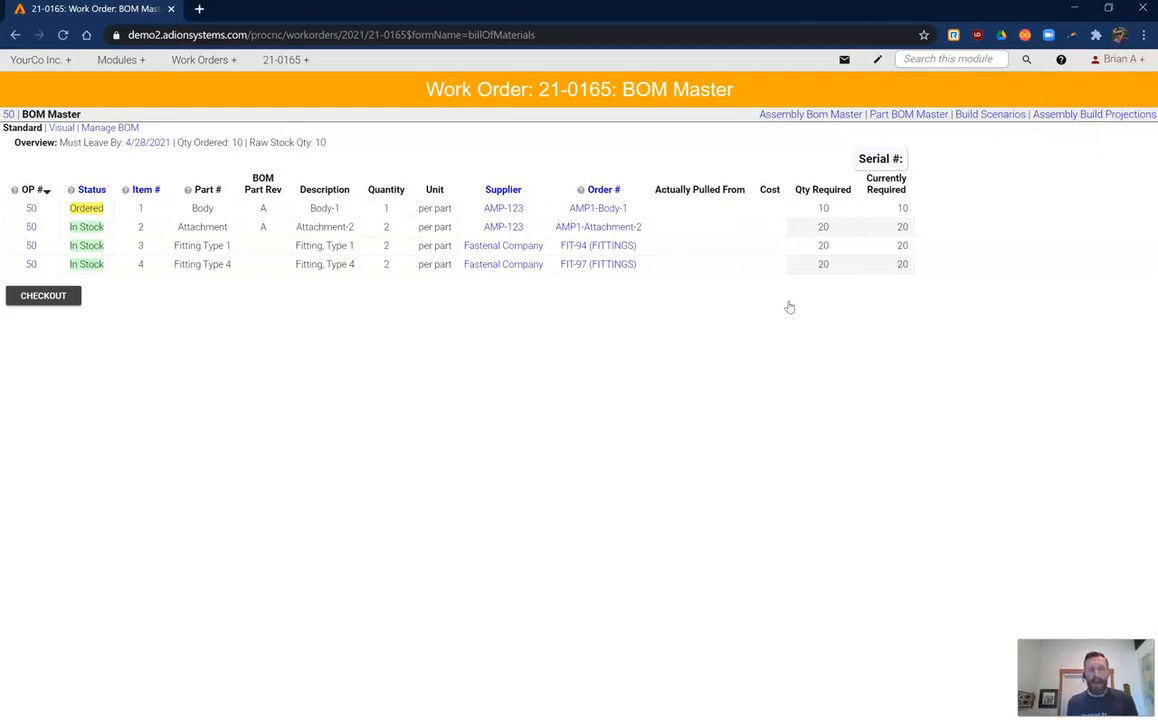
{"action": "left_click", "coordinate": [92, 127]}
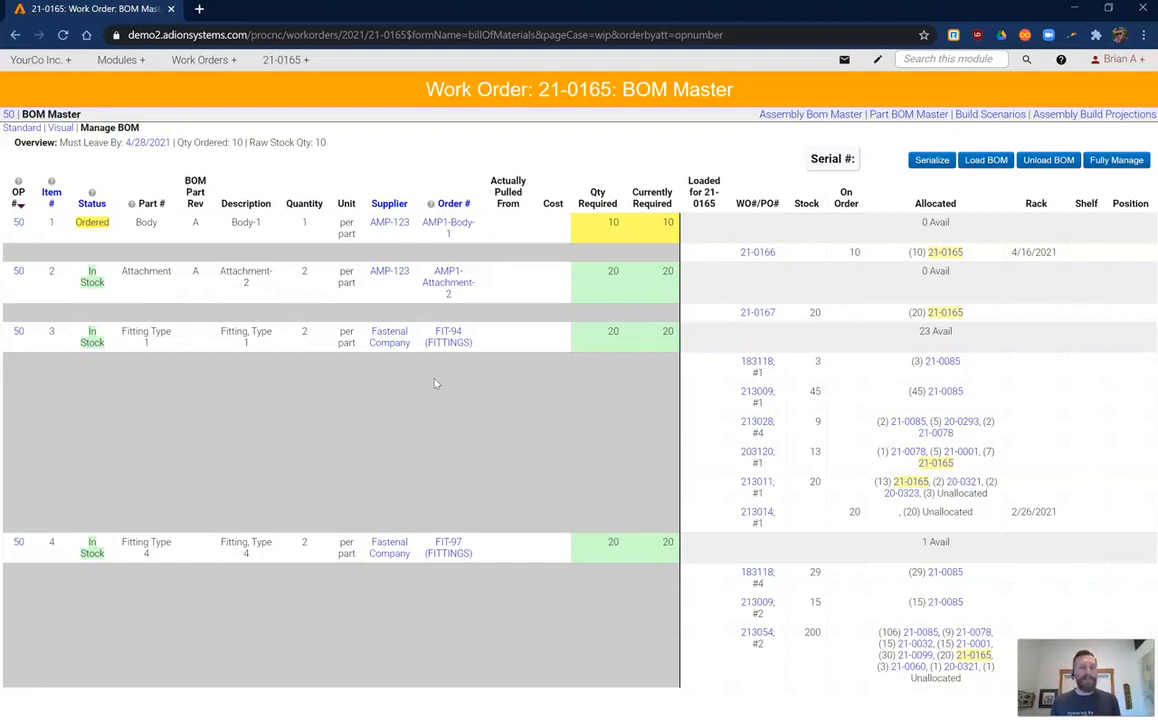
{"action": "left_click", "coordinate": [931, 162]}
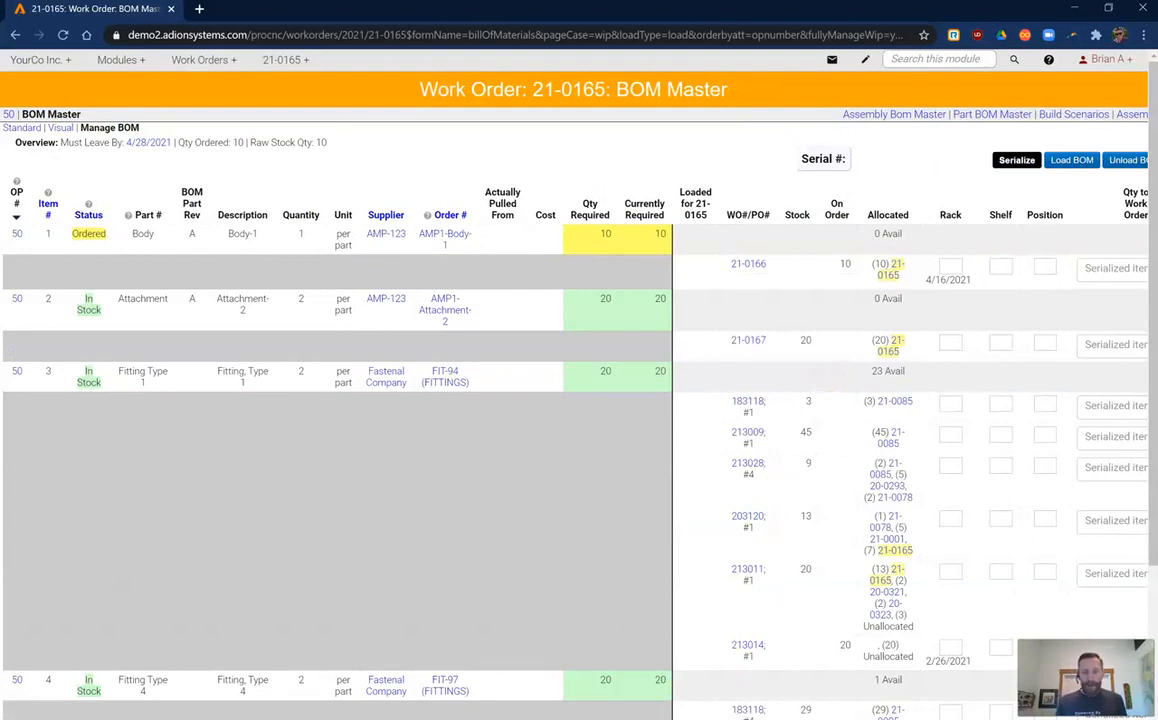
{"action": "scroll", "coordinate": [574, 400], "scroll_direction": "right", "scroll_amount": 1}
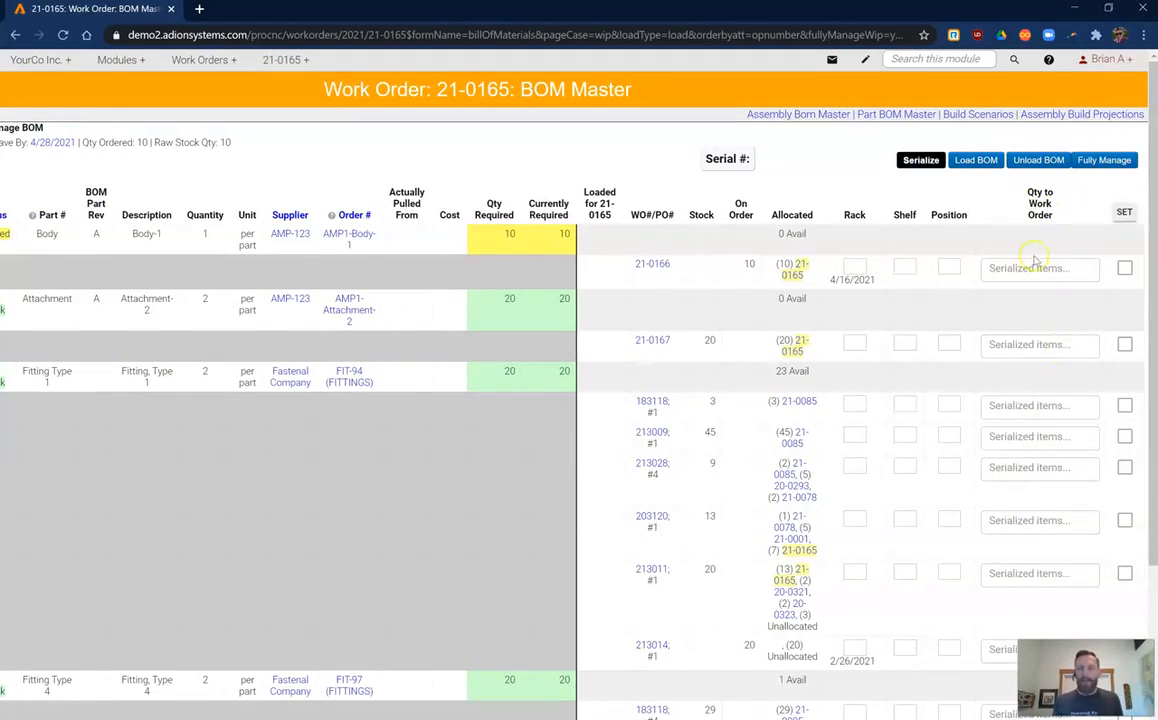
{"action": "left_click", "coordinate": [1056, 342]}
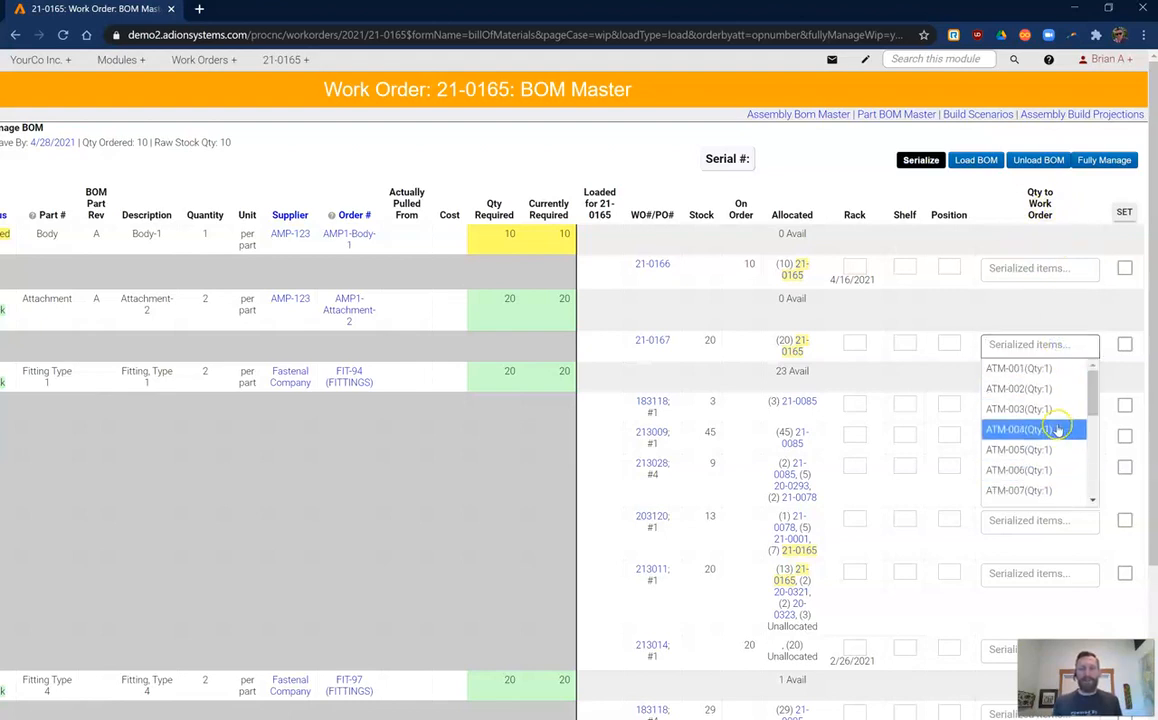
{"action": "left_click", "coordinate": [603, 497]}
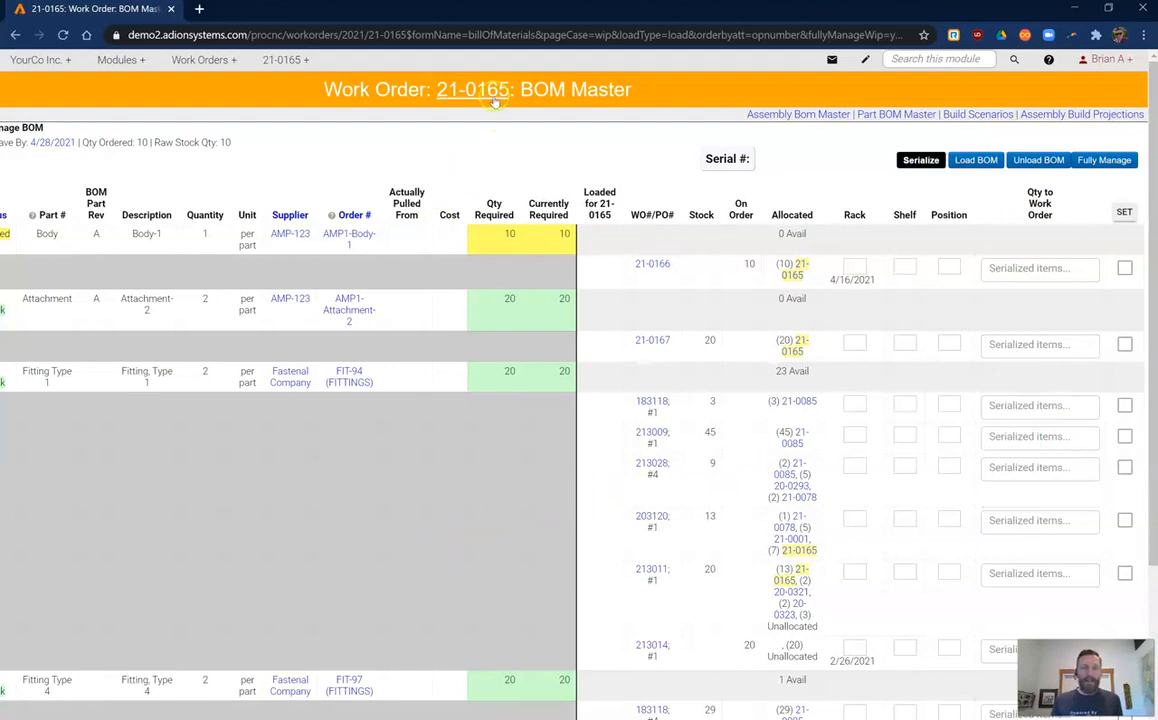
- Return to the work order and set a quantity of 10 assembly parts to inventory, including the out inventory transaction
{"action": "mouse_move", "coordinate": [493, 101]}
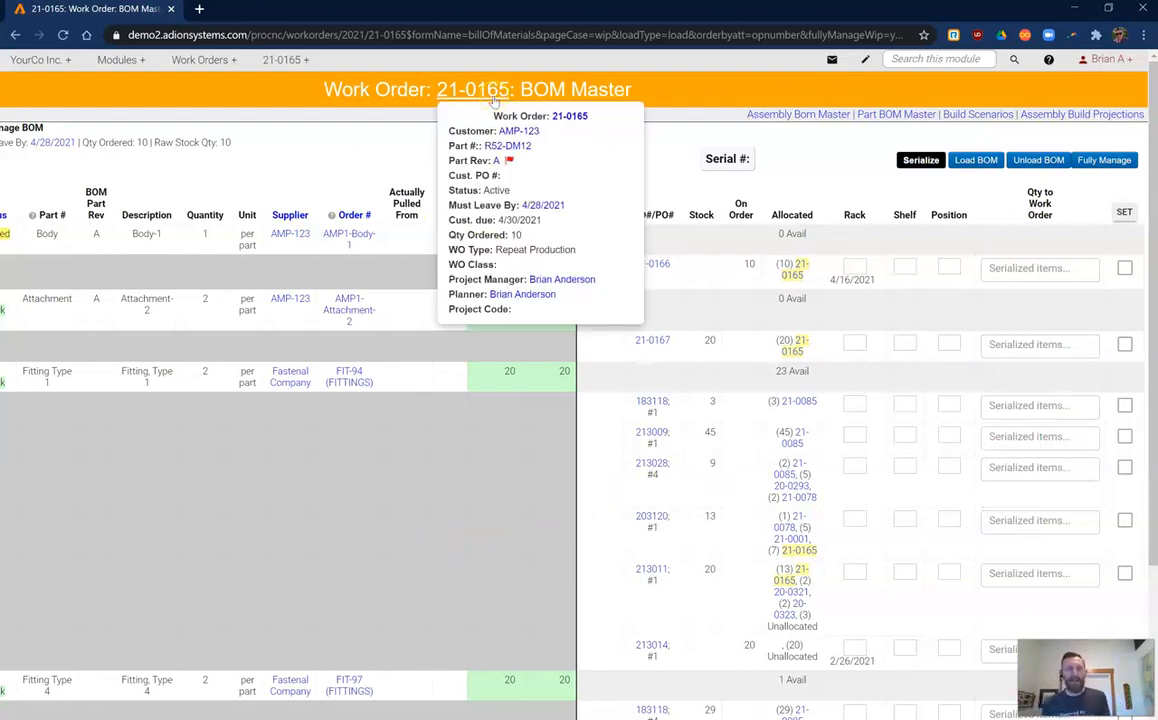
{"action": "left_click", "coordinate": [493, 100]}
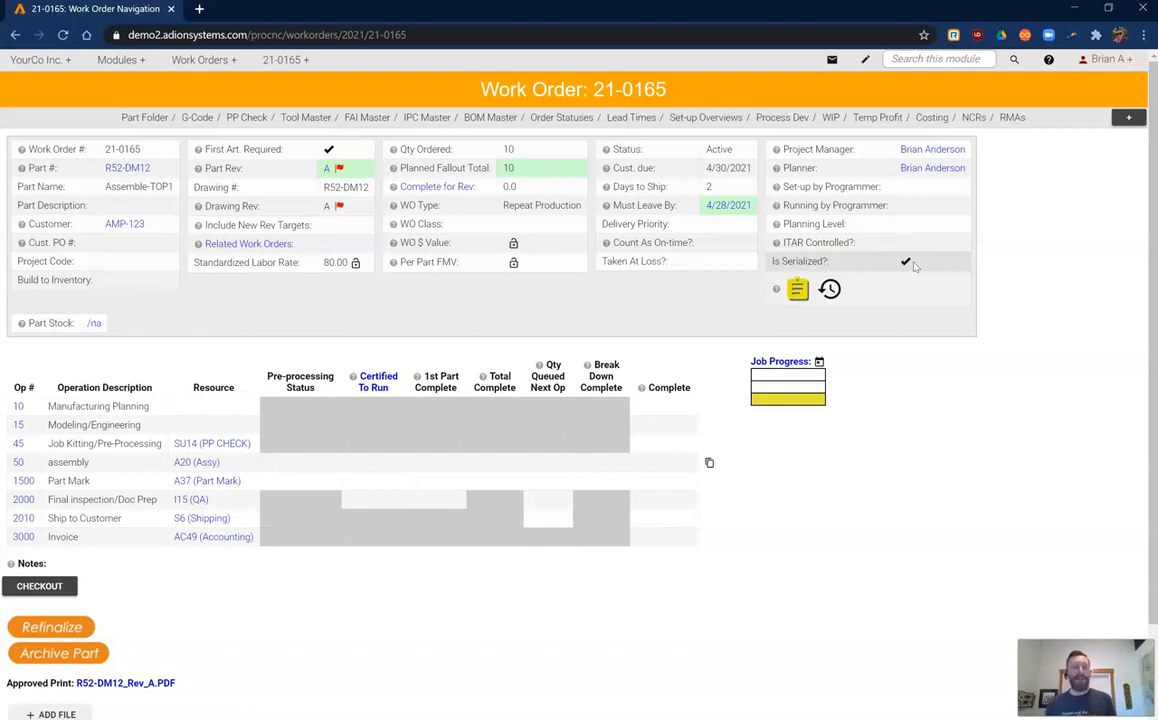
{"action": "left_click", "coordinate": [710, 465]}
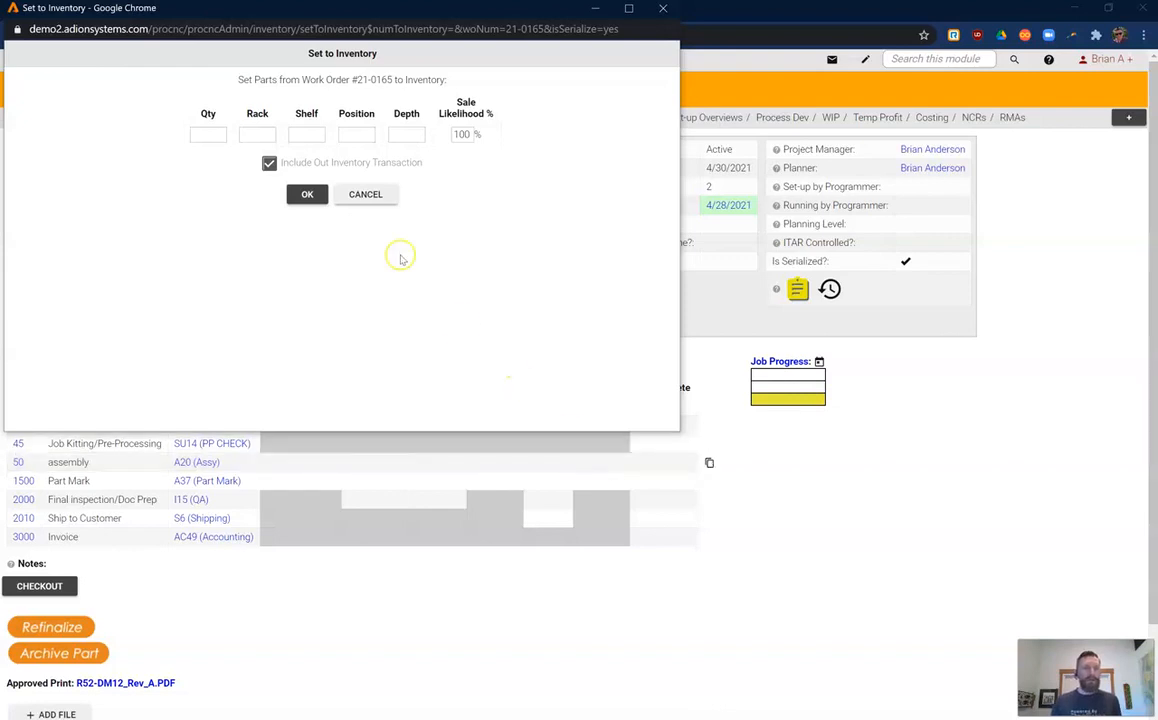
{"action": "left_click", "coordinate": [212, 138]}
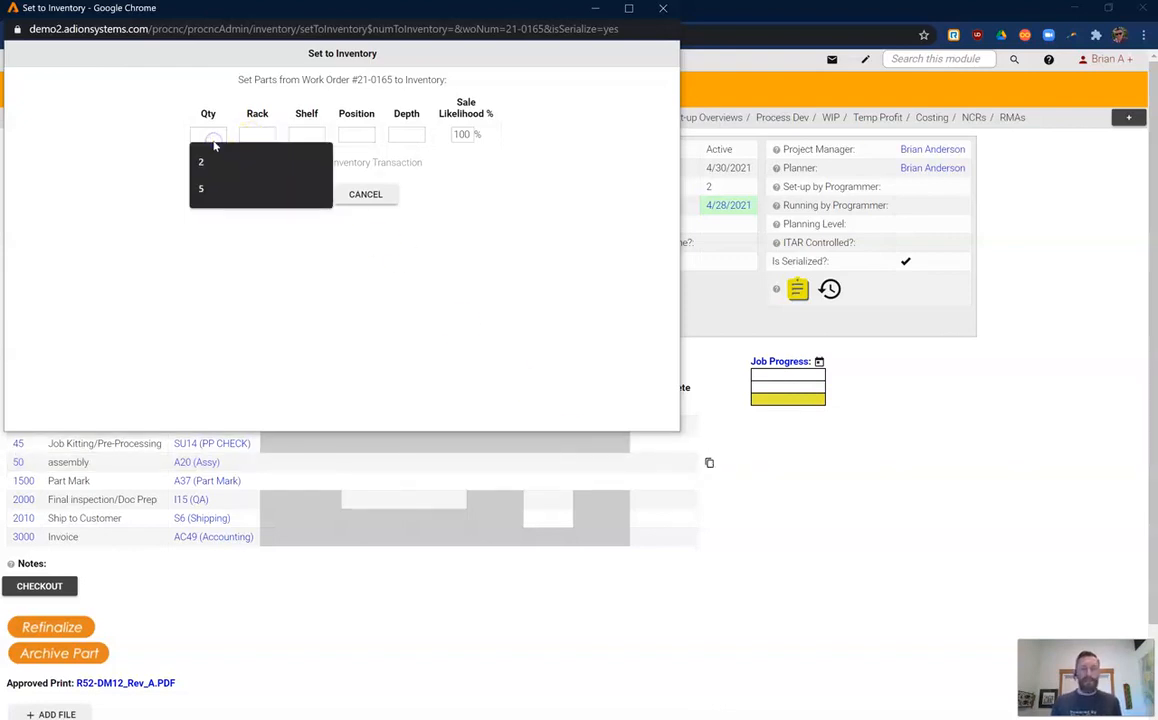
{"action": "type", "text": "10"}
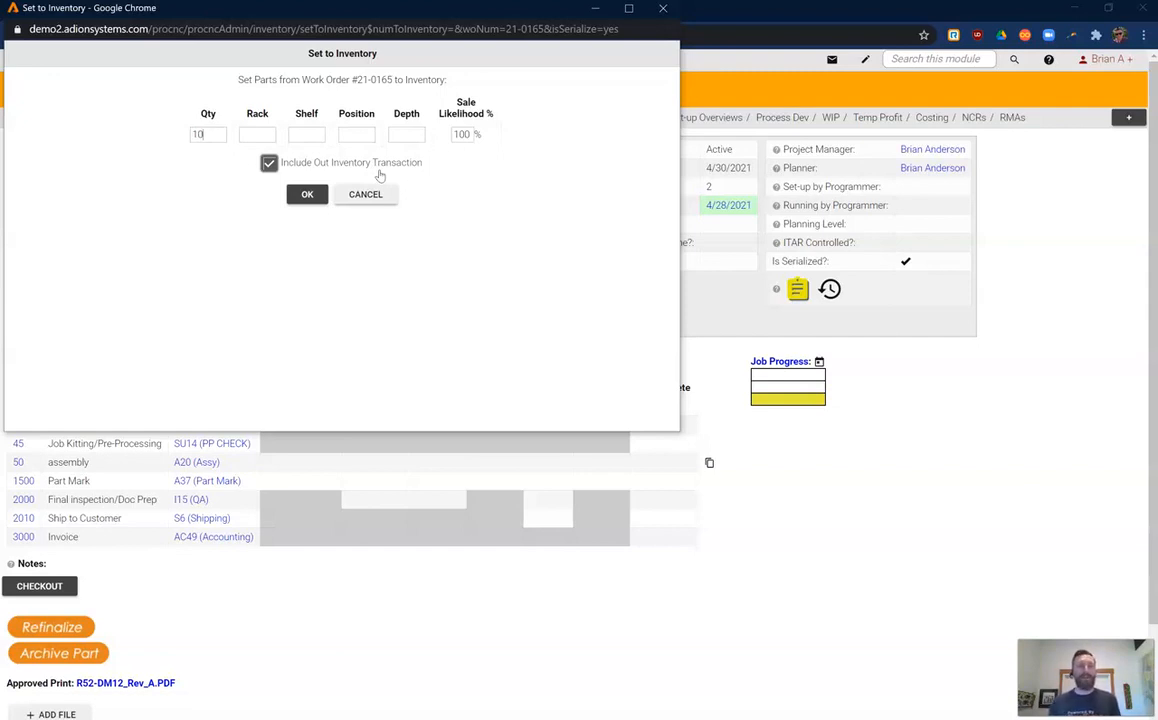
{"action": "left_click", "coordinate": [309, 194]}
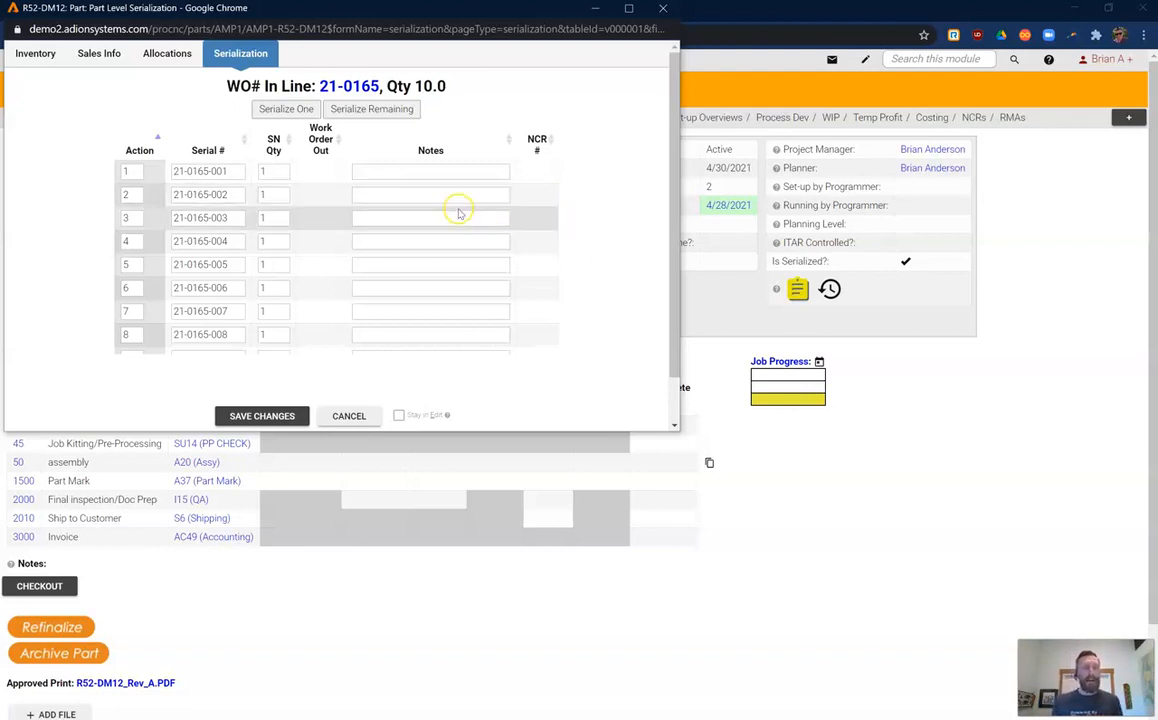
- Review the generated part serial numbers 001 to 010, save them and close the serialization window
{"action": "scroll", "coordinate": [430, 235], "scroll_direction": "down", "scroll_amount": 1}
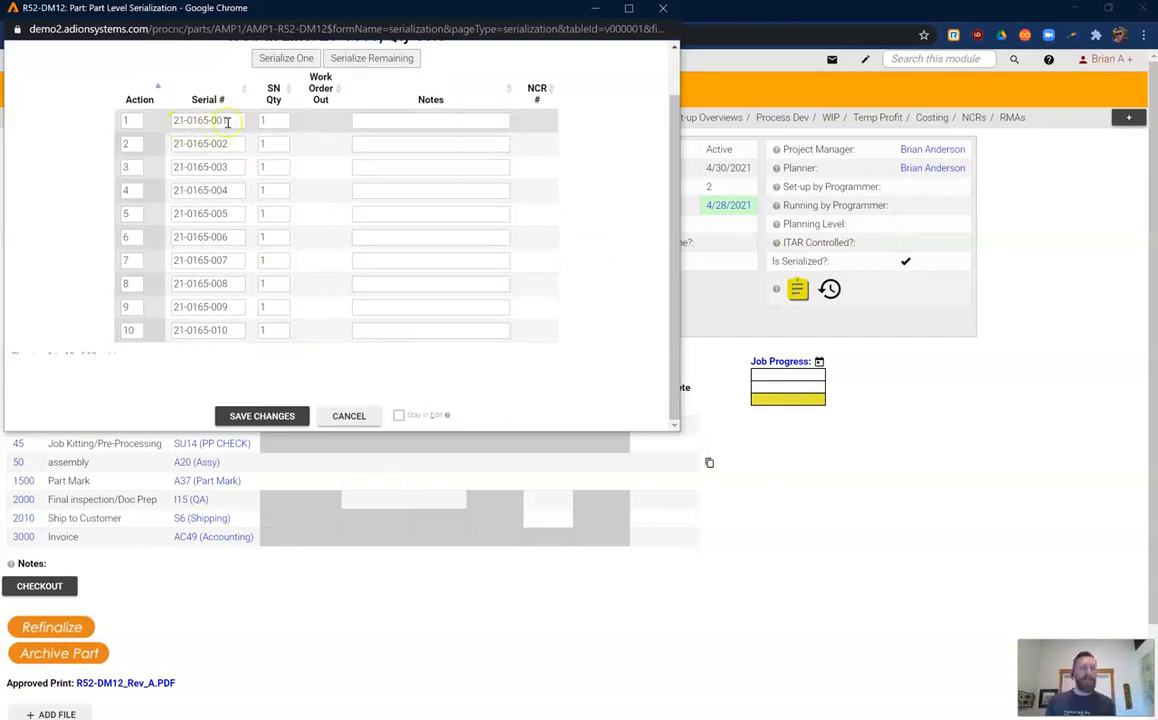
{"action": "left_click_drag", "start_coordinate": [209, 120], "coordinate": [152, 132]}
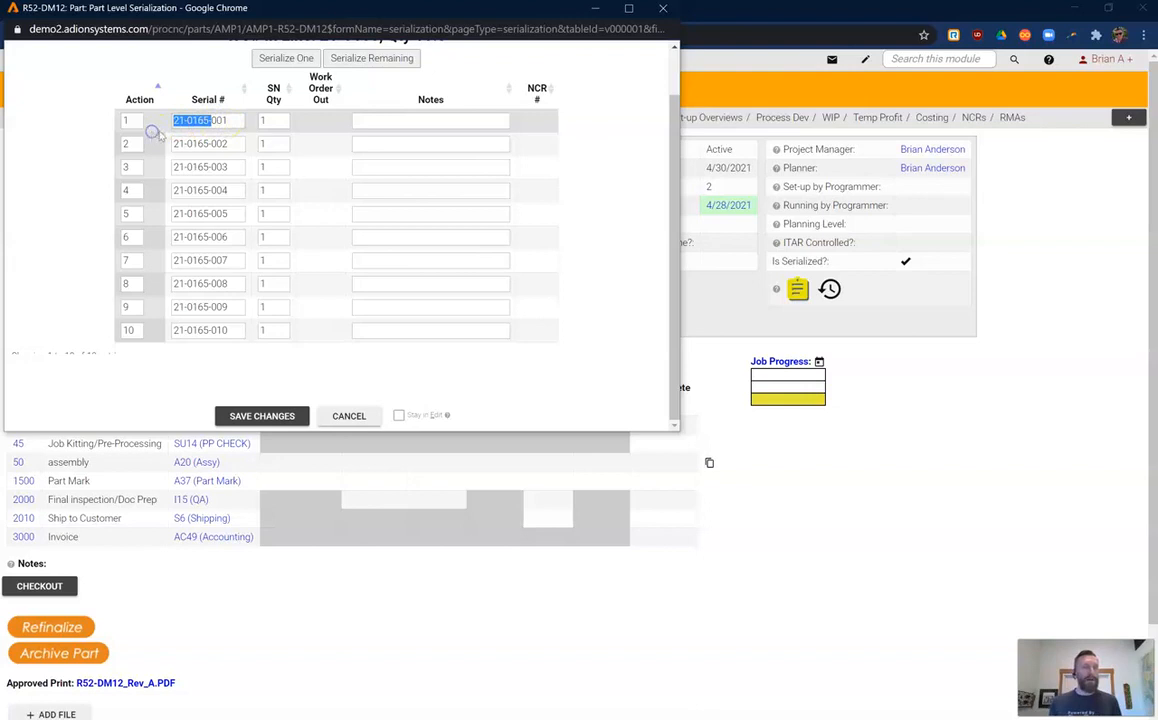
{"action": "double_click", "coordinate": [226, 119]}
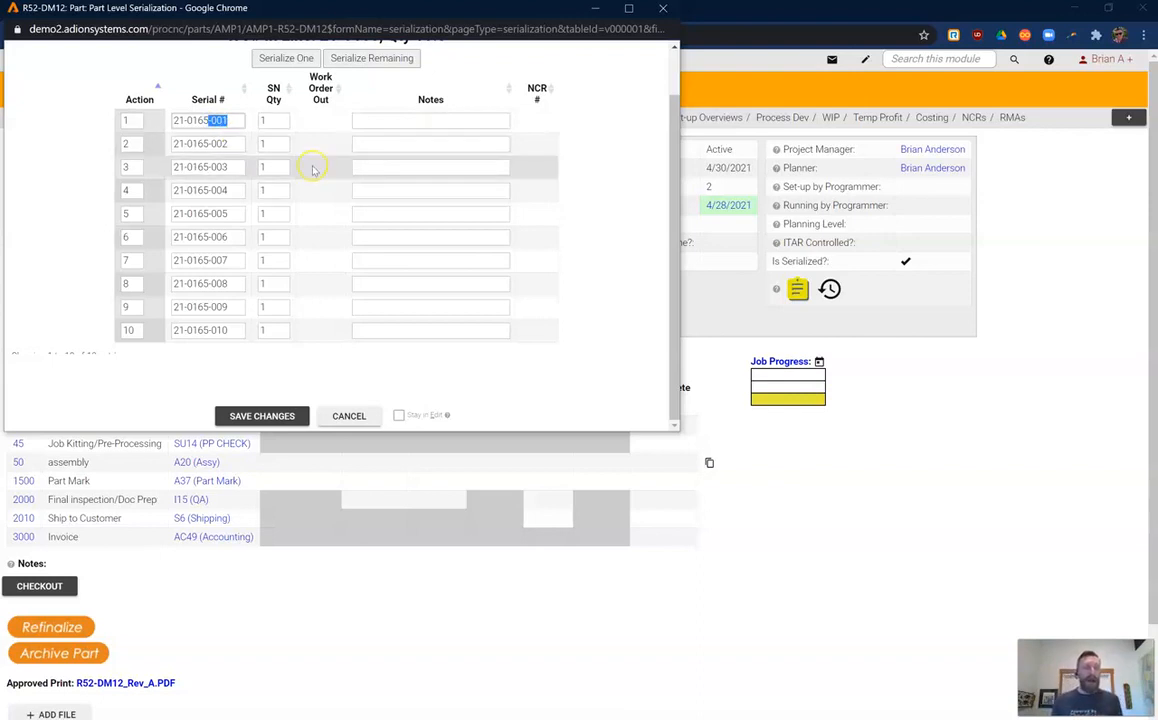
{"action": "scroll", "coordinate": [305, 162], "scroll_direction": "up", "scroll_amount": 2}
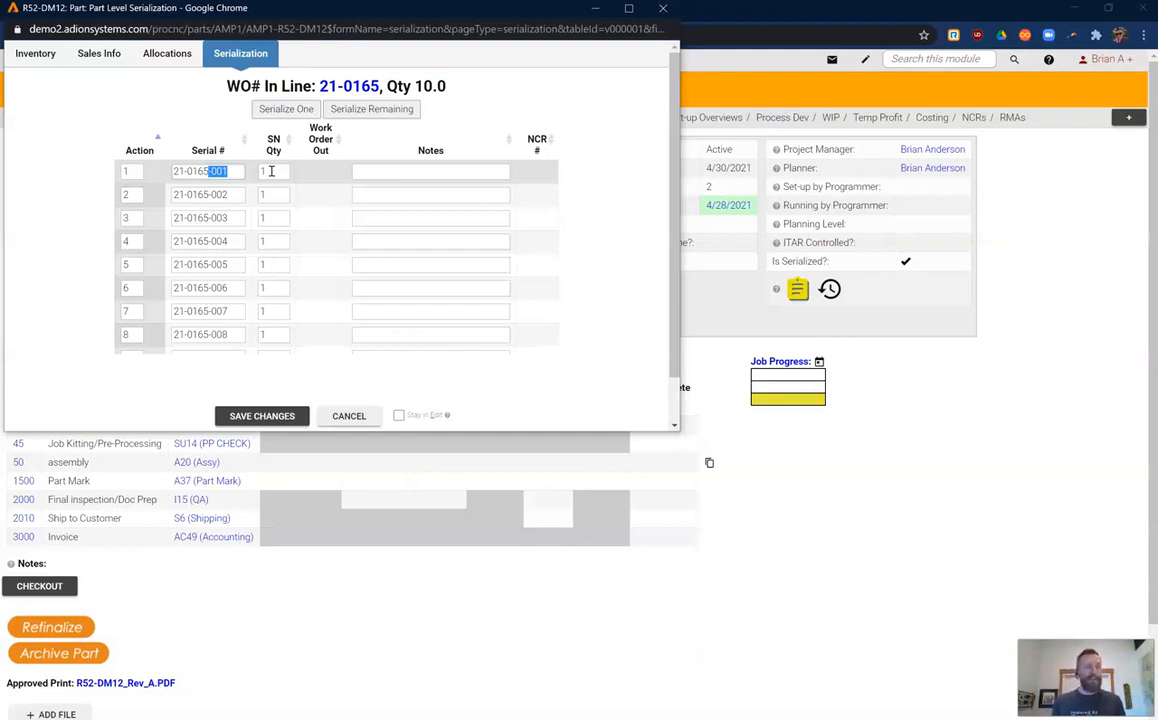
{"action": "left_click", "coordinate": [268, 418]}
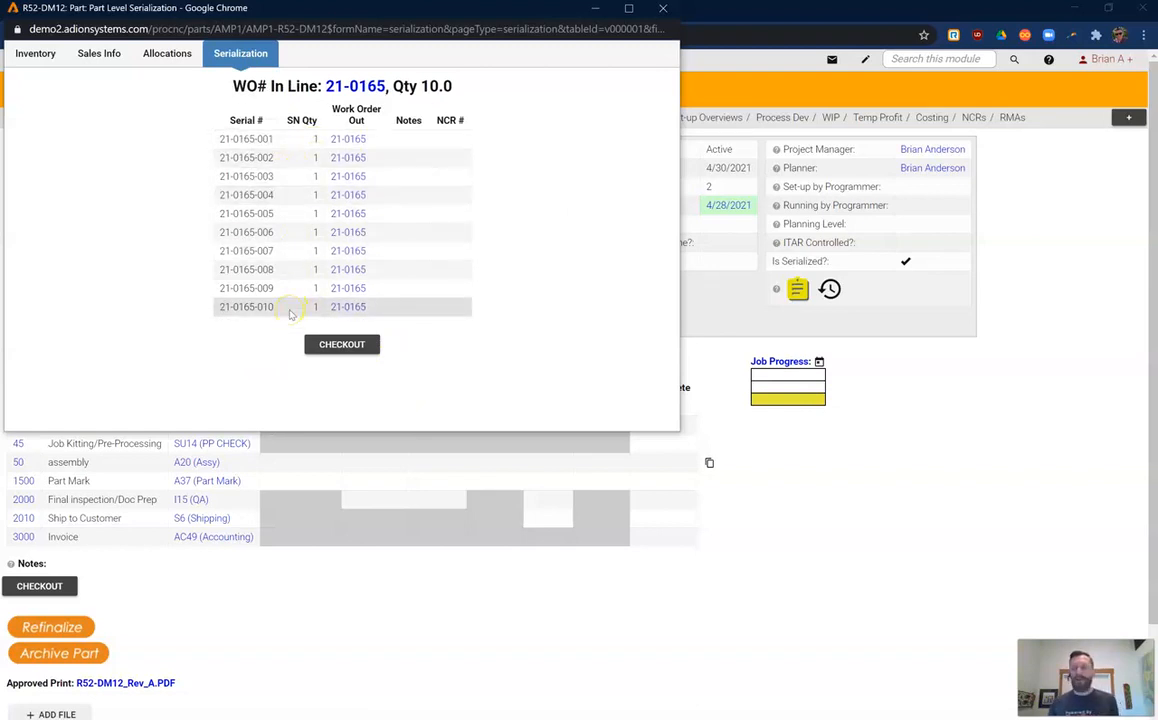
{"action": "left_click", "coordinate": [662, 8]}
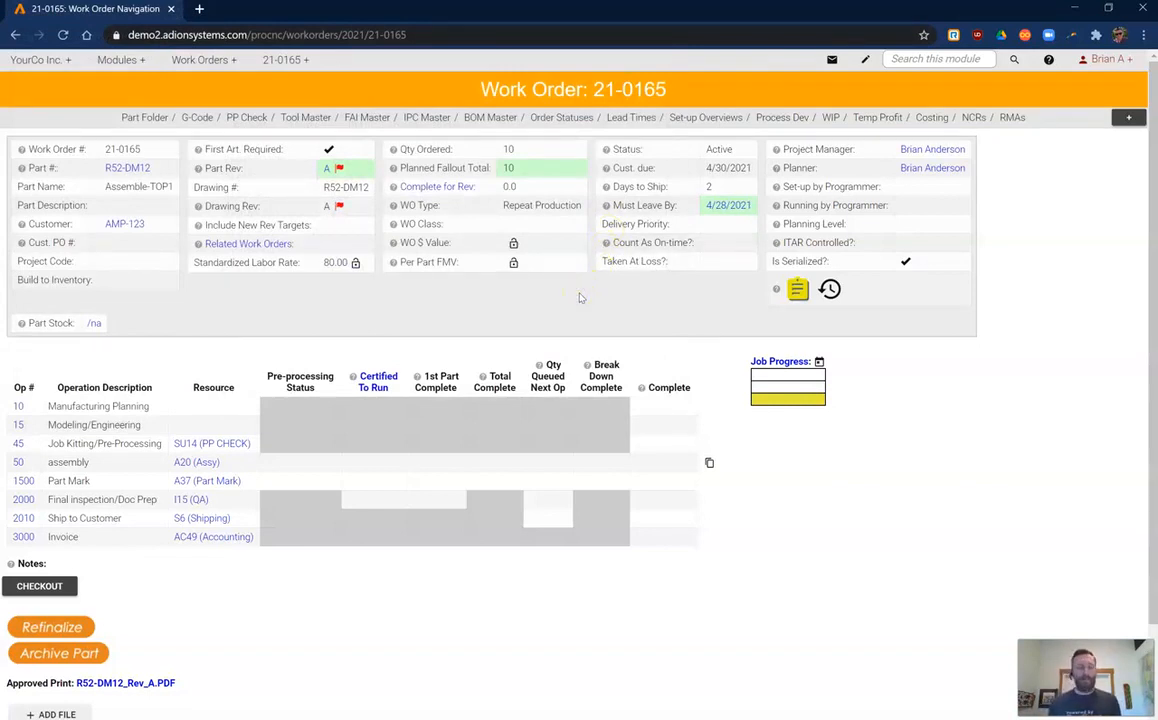
- Reopen the work order's BOM Master and view the inventory page of Fitting Type 1 (FIT-94)
{"action": "left_click", "coordinate": [798, 290]}
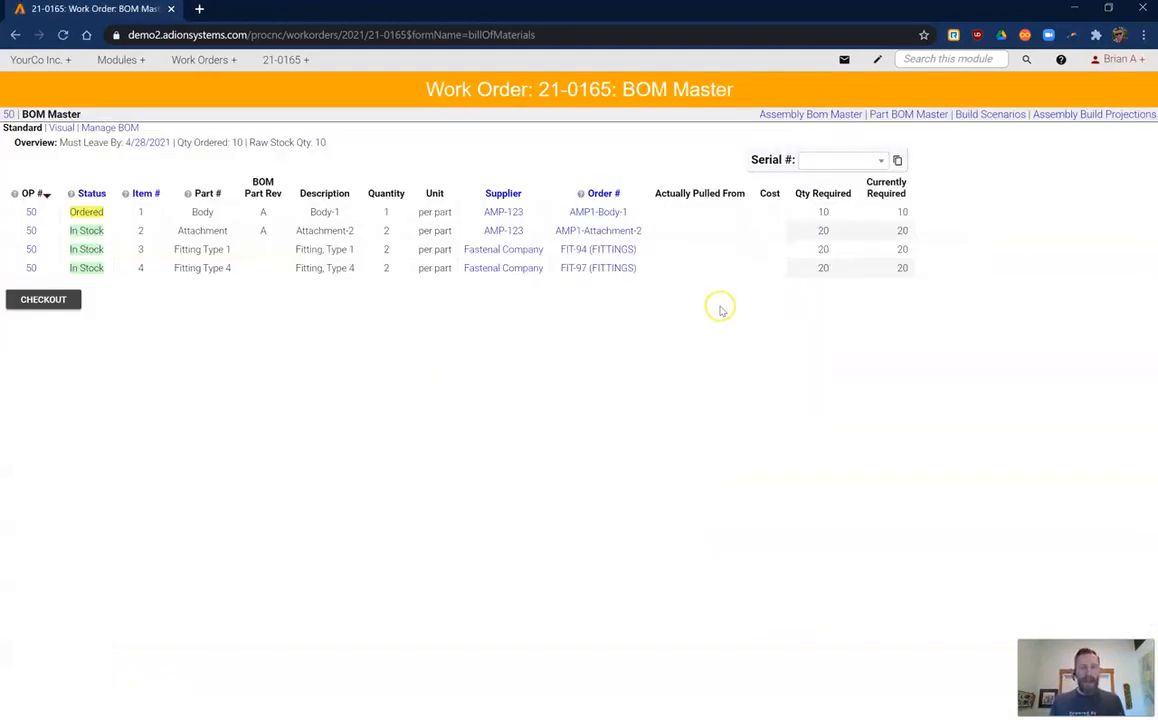
{"action": "mouse_move", "coordinate": [611, 257]}
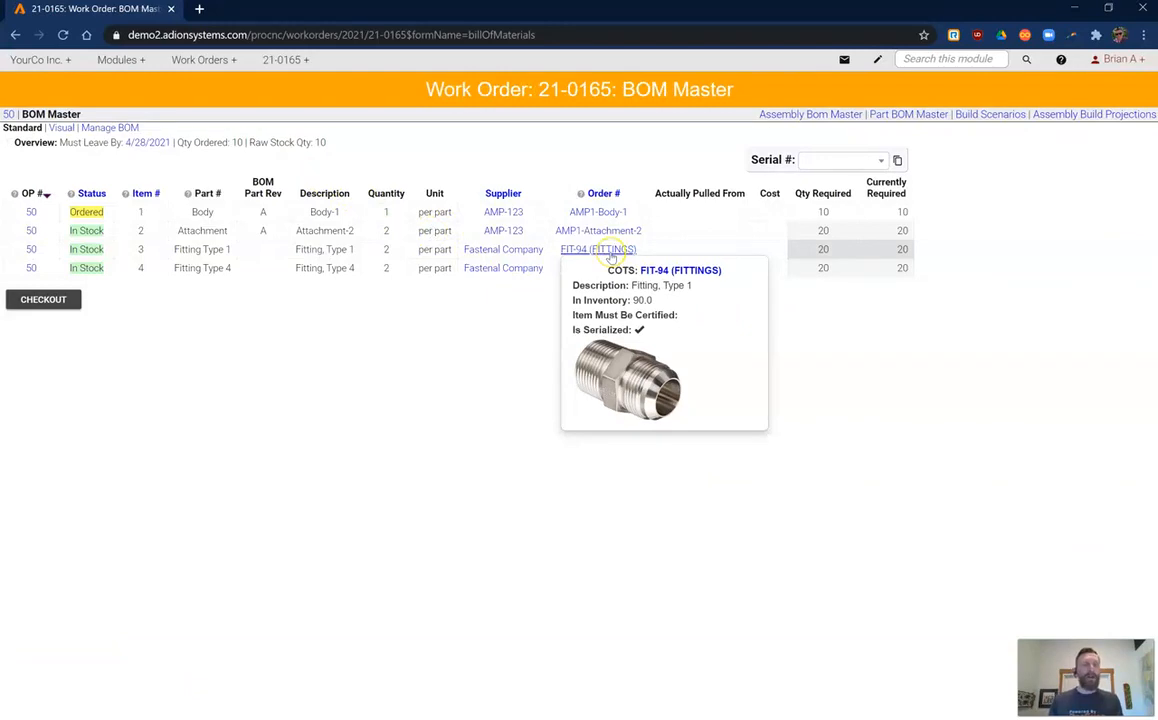
{"action": "left_click", "coordinate": [611, 252]}
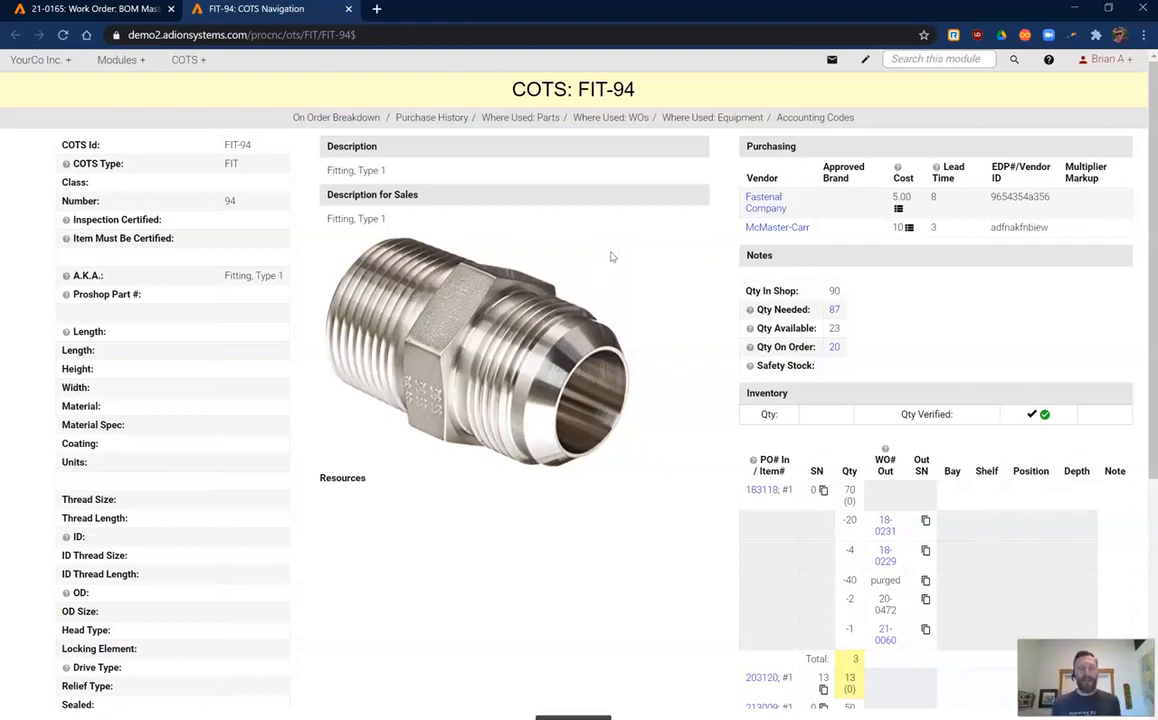
{"action": "scroll", "coordinate": [900, 410], "scroll_direction": "down", "scroll_amount": 6}
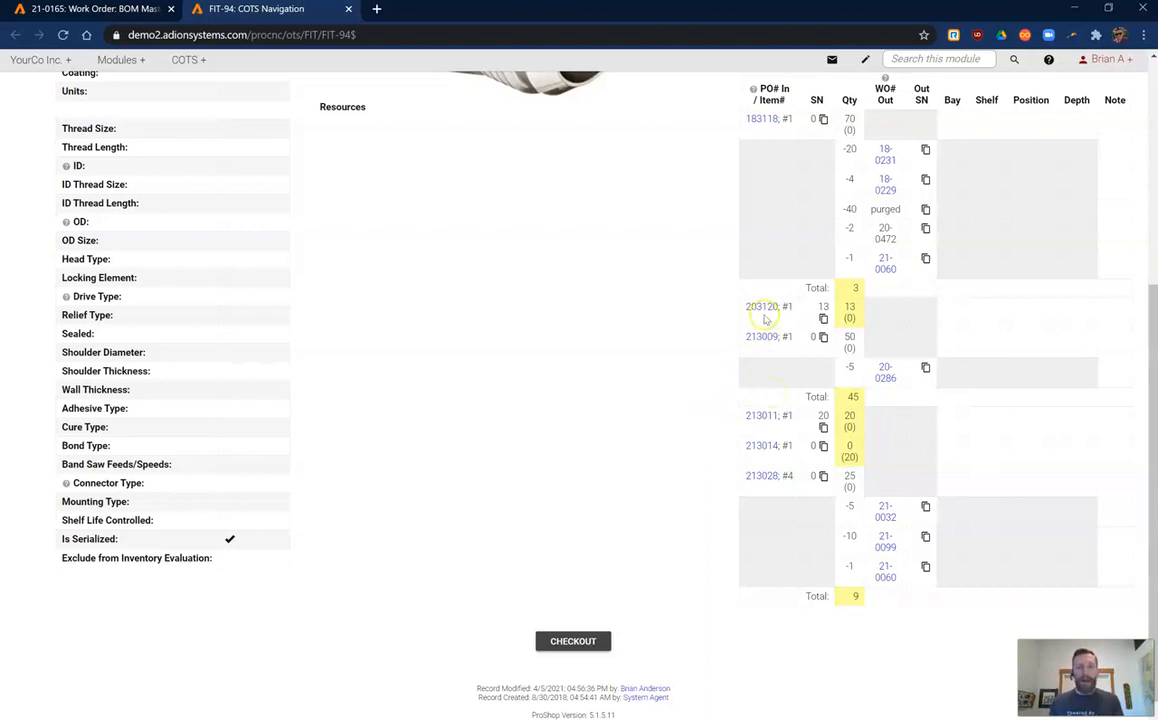
{"action": "mouse_move", "coordinate": [765, 308]}
{"action": "scroll", "coordinate": [768, 310], "scroll_direction": "up", "scroll_amount": 2}
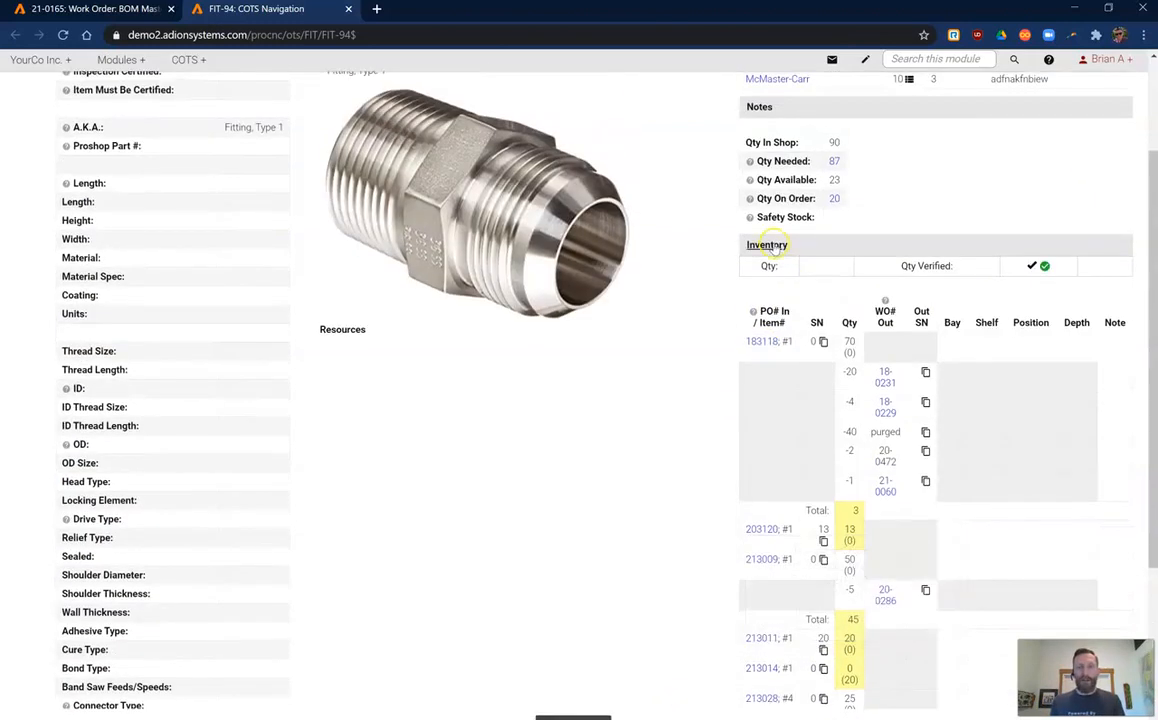
{"action": "left_click", "coordinate": [775, 247]}
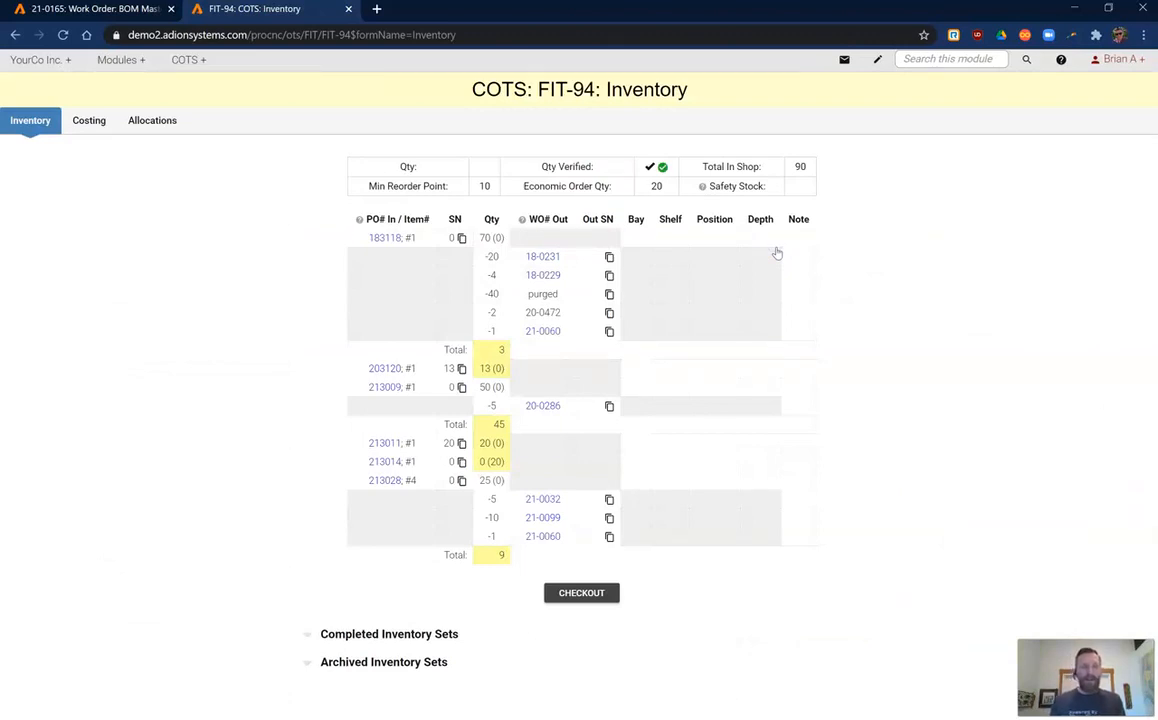
- Examine how the serial numbers of FIT-94's 13-piece purchase order line are built from its purchase order number
{"action": "left_click", "coordinate": [462, 370]}
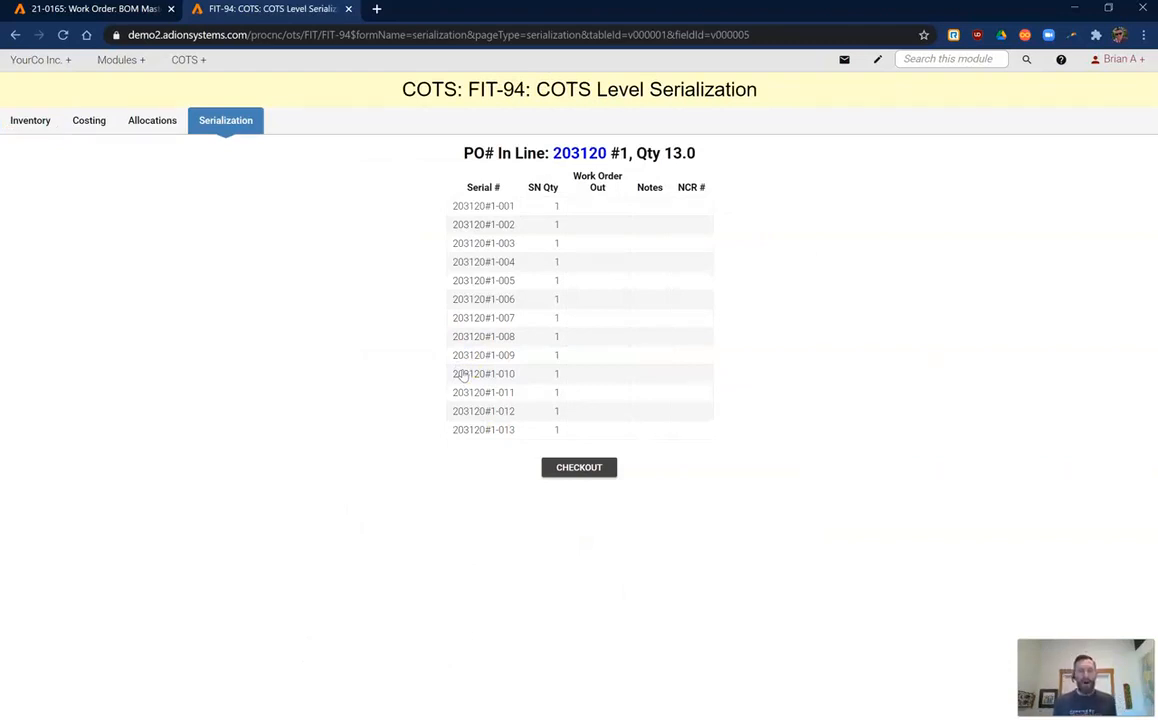
{"action": "left_click_drag", "start_coordinate": [699, 154], "coordinate": [550, 153]}
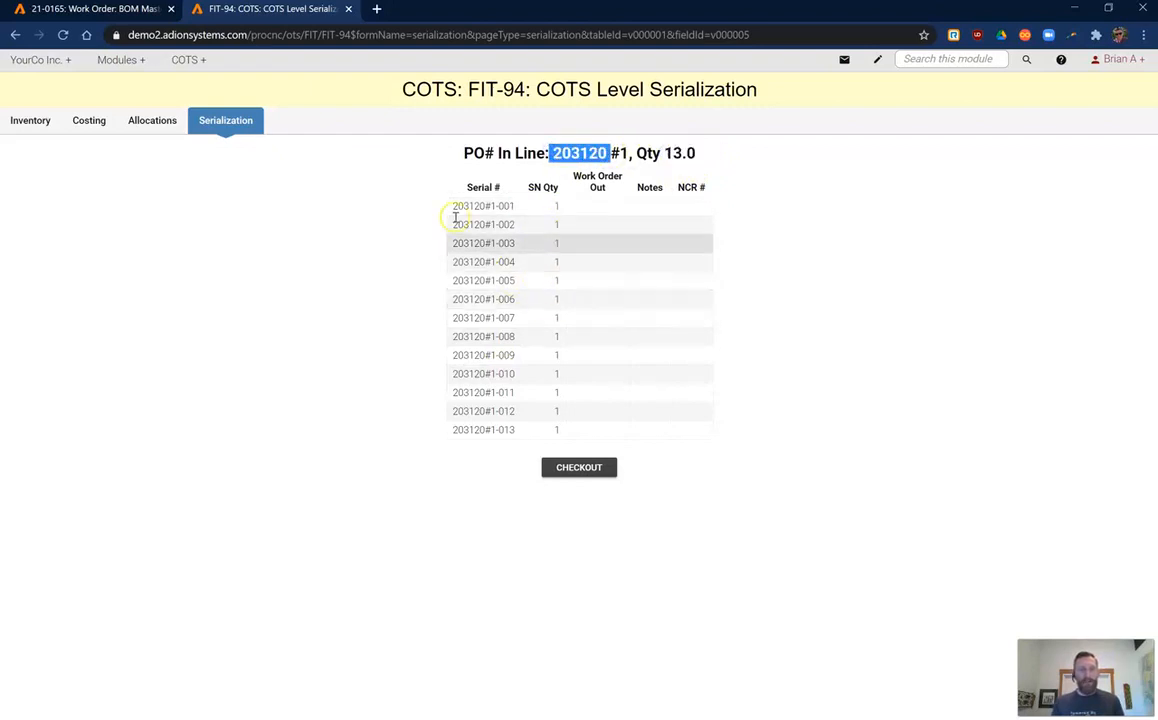
{"action": "left_click_drag", "start_coordinate": [450, 207], "coordinate": [490, 205]}
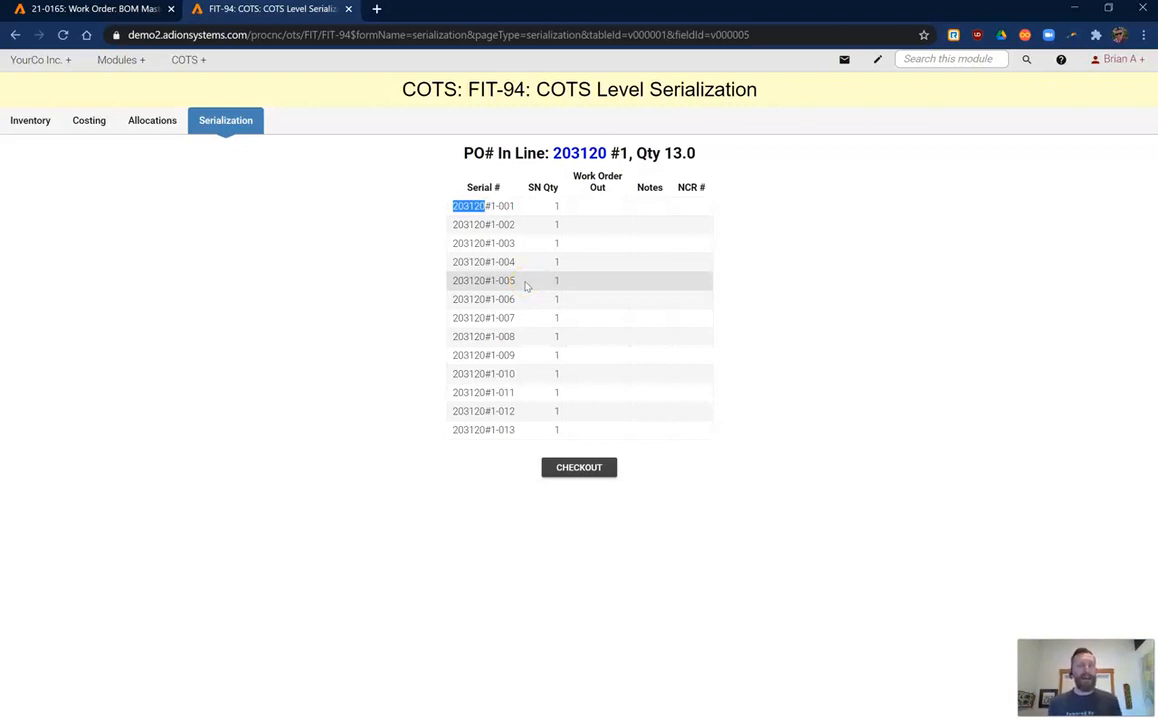
{"action": "left_click", "coordinate": [461, 212]}
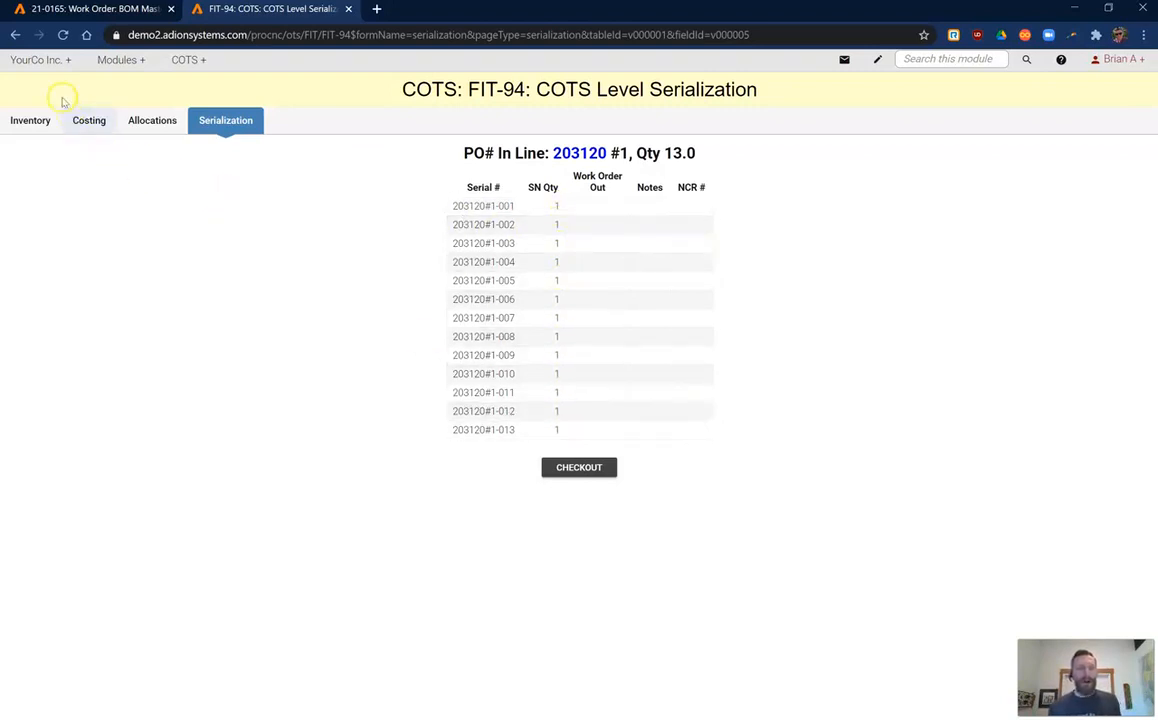
- View the serial numbers of FIT-94's 20-piece serialized purchase order line, and return to the work order's BOM
{"action": "left_click", "coordinate": [16, 35]}
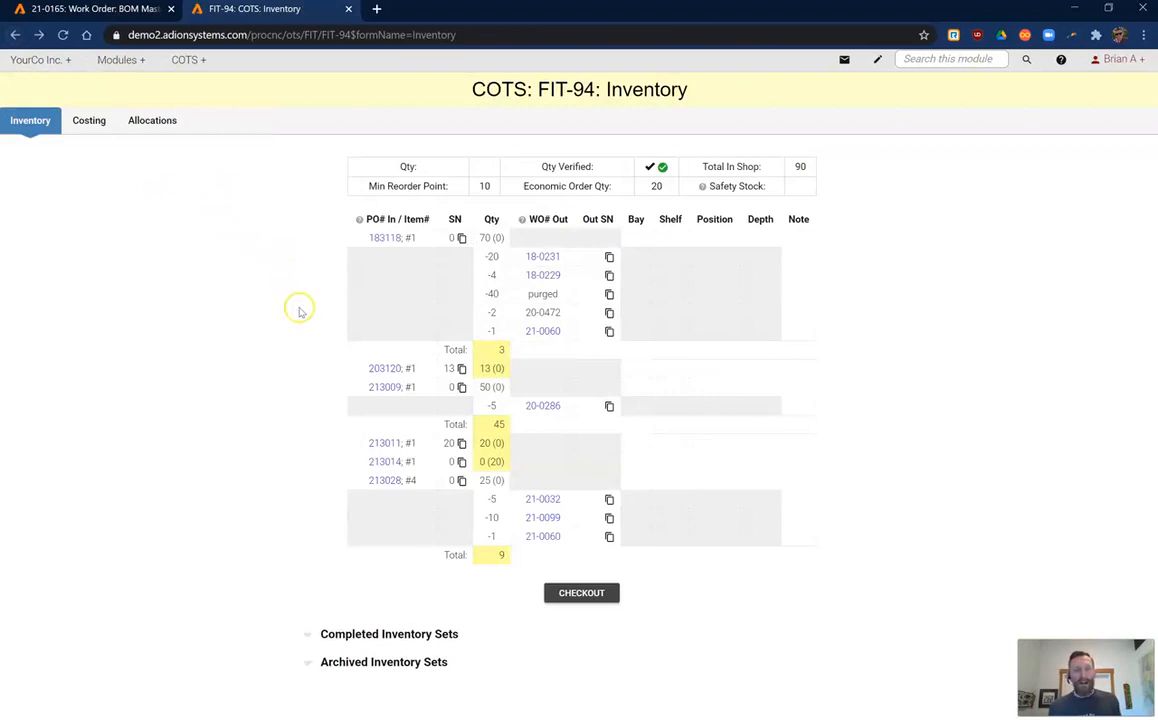
{"action": "left_click", "coordinate": [462, 443]}
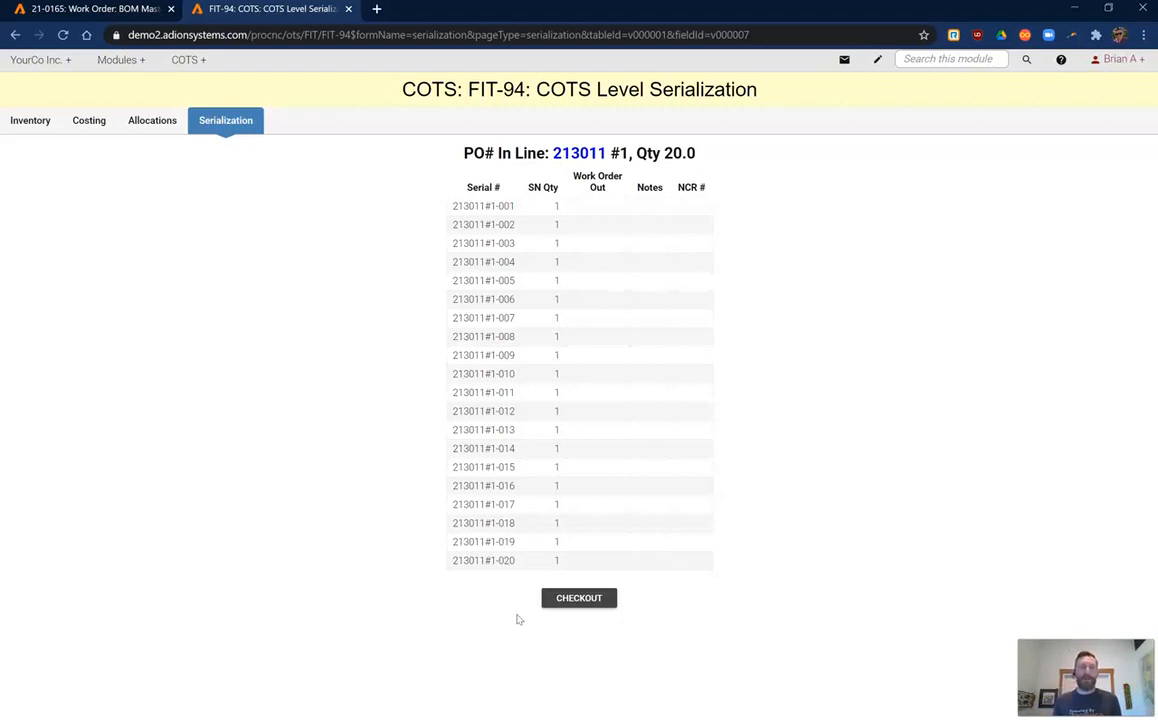
{"action": "left_click", "coordinate": [348, 8]}
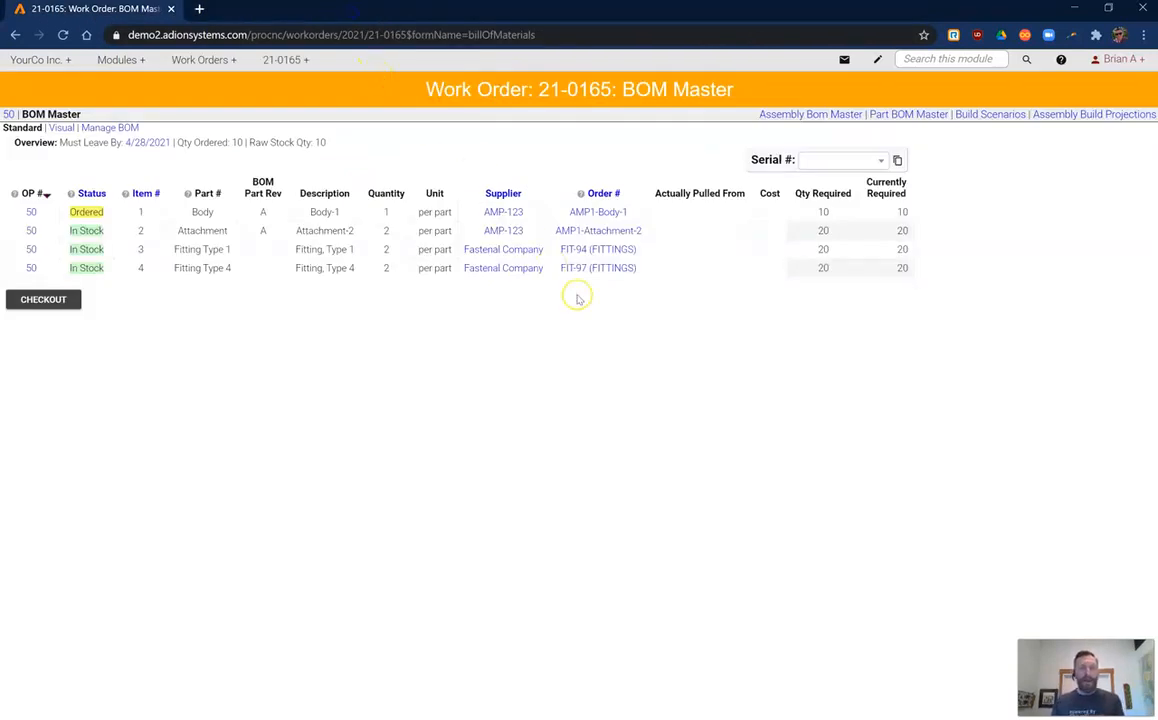
- Open the inventory of Fitting Type 4 (FIT-97) and view the serialization of its 200-piece purchase order line
{"action": "left_click", "coordinate": [606, 270]}
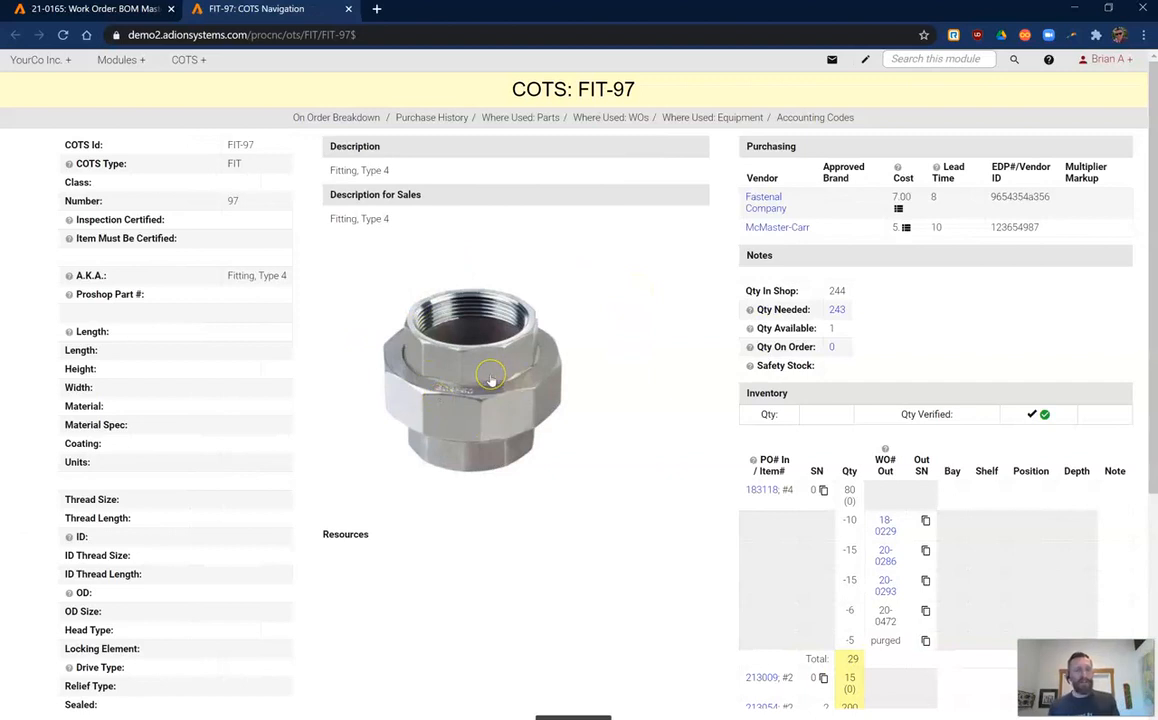
{"action": "scroll", "coordinate": [530, 387], "scroll_direction": "down", "scroll_amount": 2}
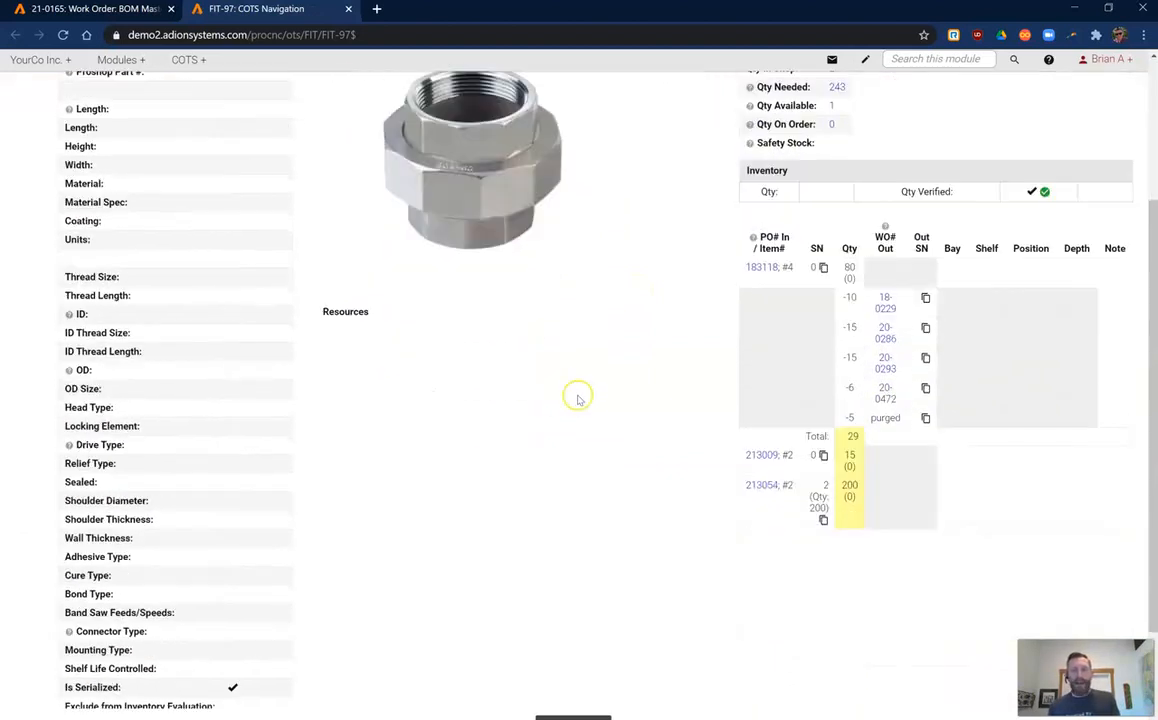
{"action": "left_click", "coordinate": [758, 172]}
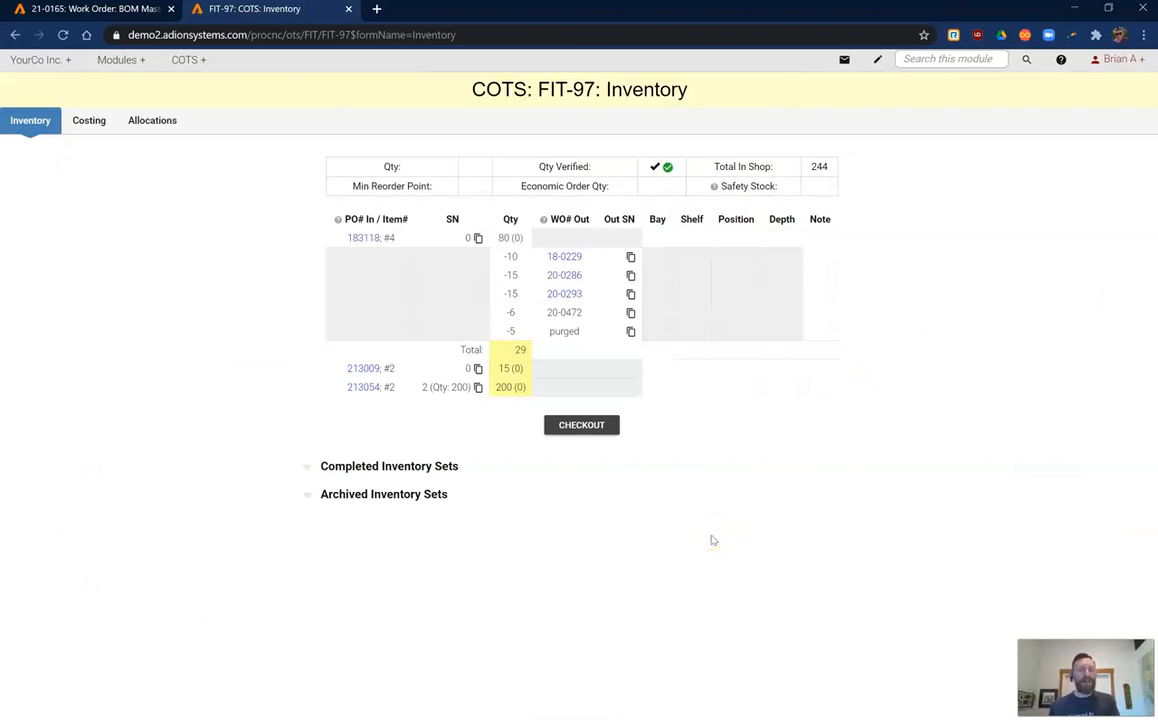
{"action": "left_click", "coordinate": [476, 388]}
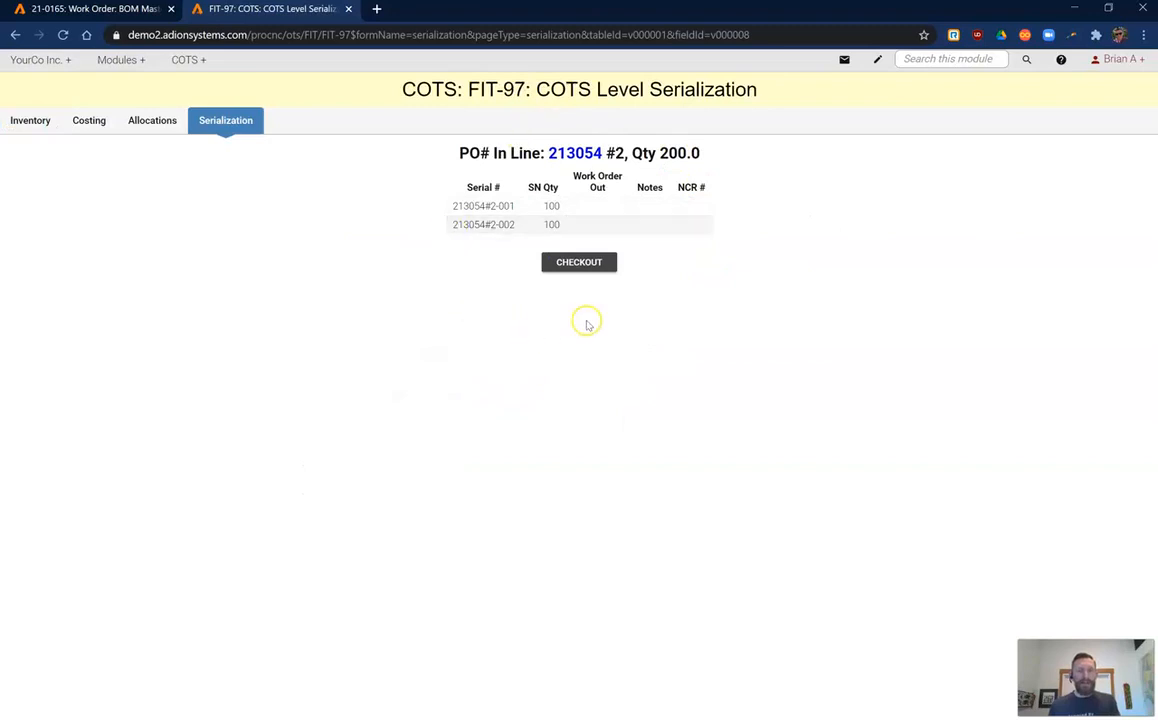
- Examine the two serial numbers and the quantity each covers on FIT-97's 200-piece line, and return to the work order's BOM
{"action": "left_click_drag", "start_coordinate": [452, 206], "coordinate": [519, 210]}
{"action": "left_click", "coordinate": [468, 217]}
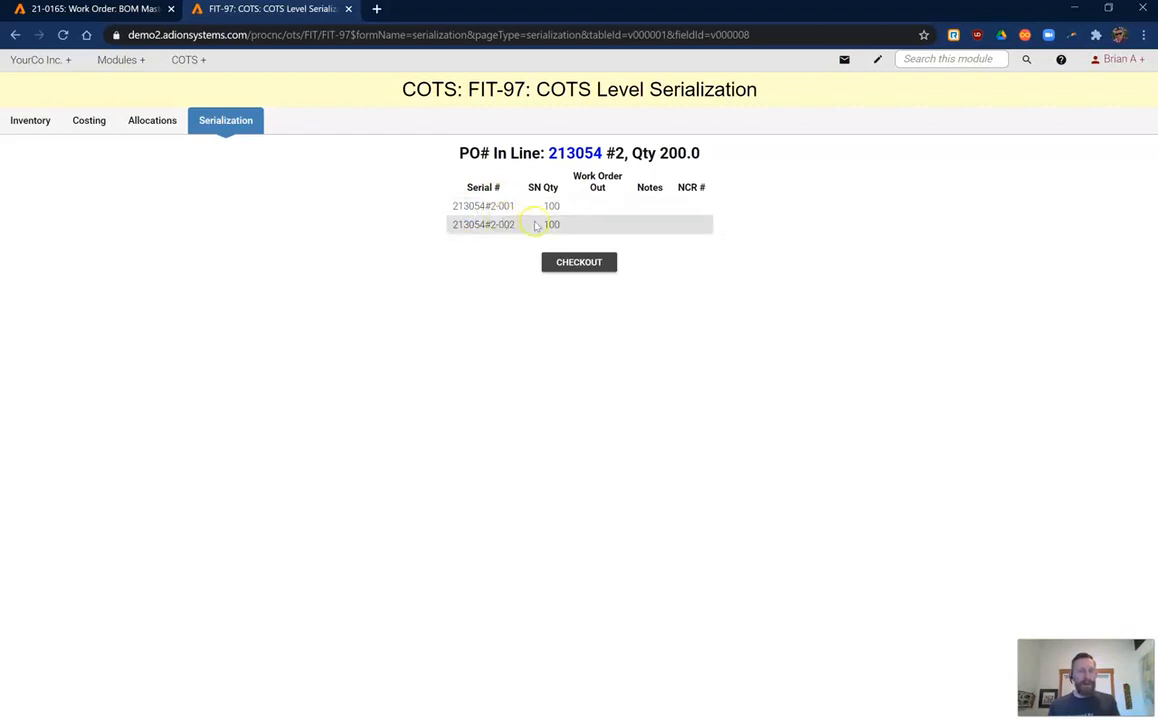
{"action": "left_click_drag", "start_coordinate": [538, 206], "coordinate": [561, 206]}
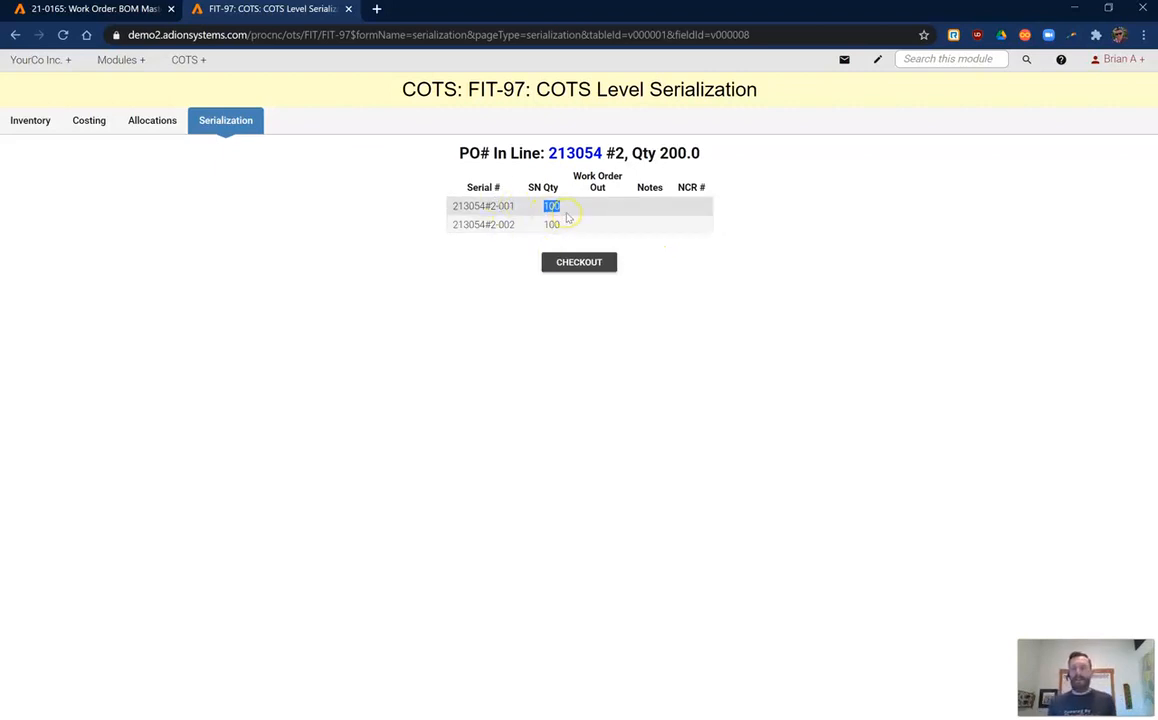
{"action": "left_click_drag", "start_coordinate": [541, 224], "coordinate": [566, 225]}
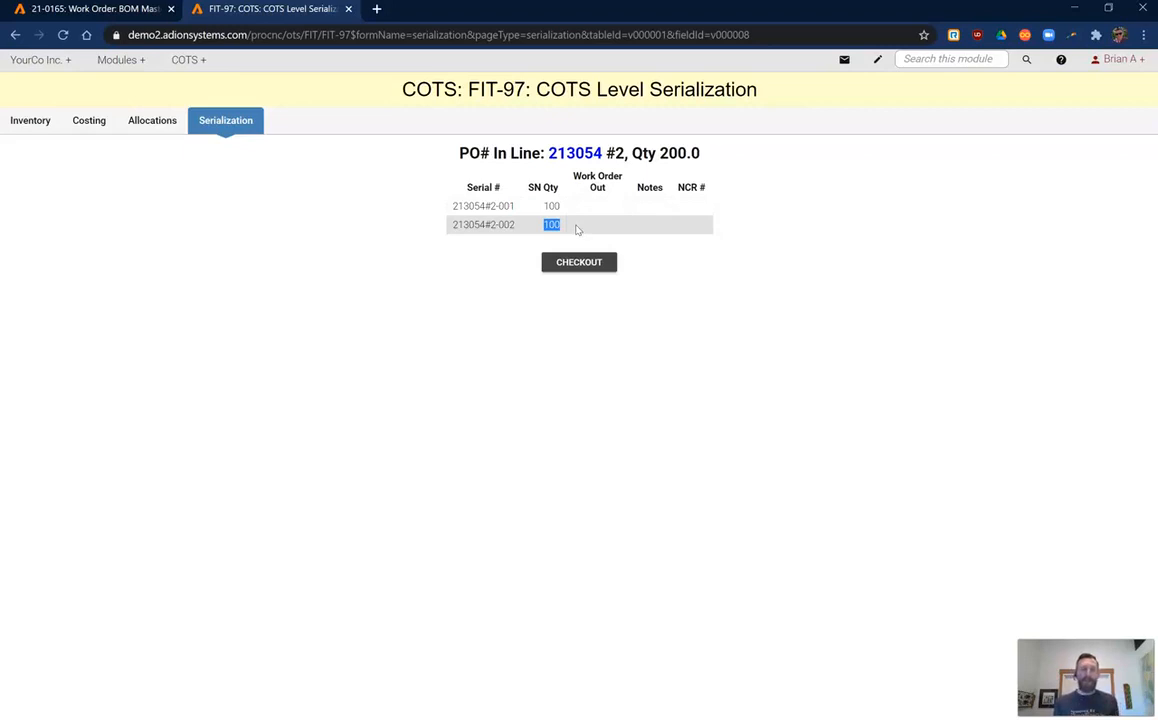
{"action": "left_click", "coordinate": [583, 220]}
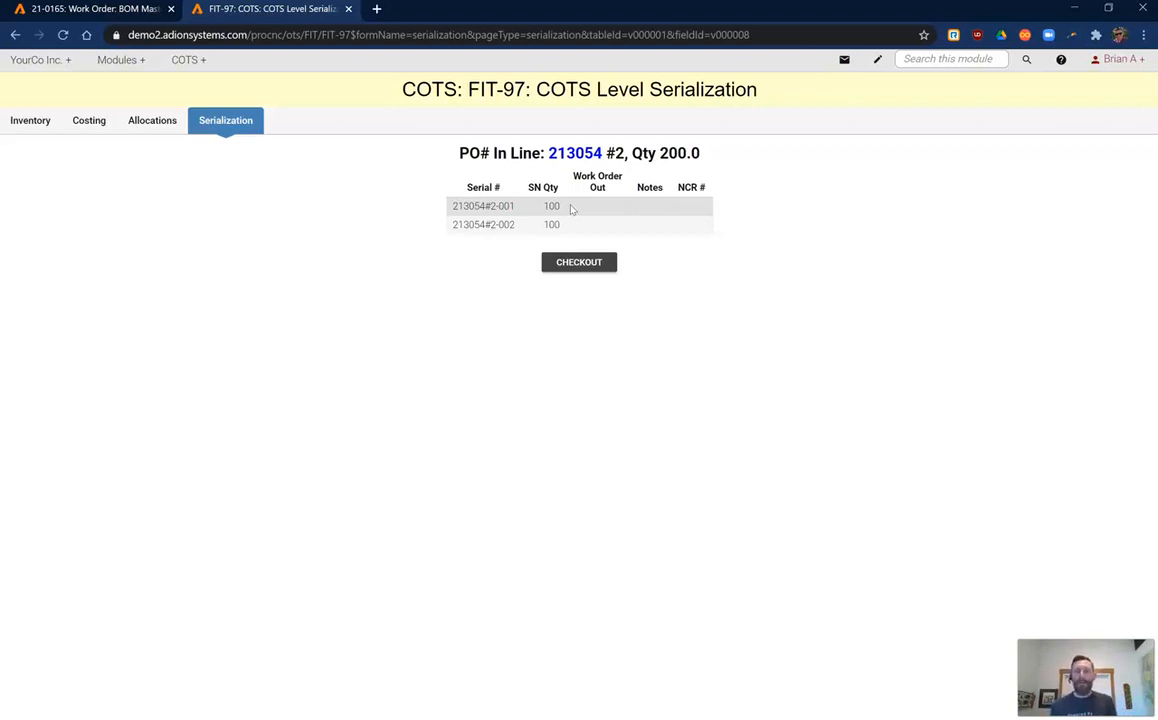
{"action": "left_click", "coordinate": [348, 9]}
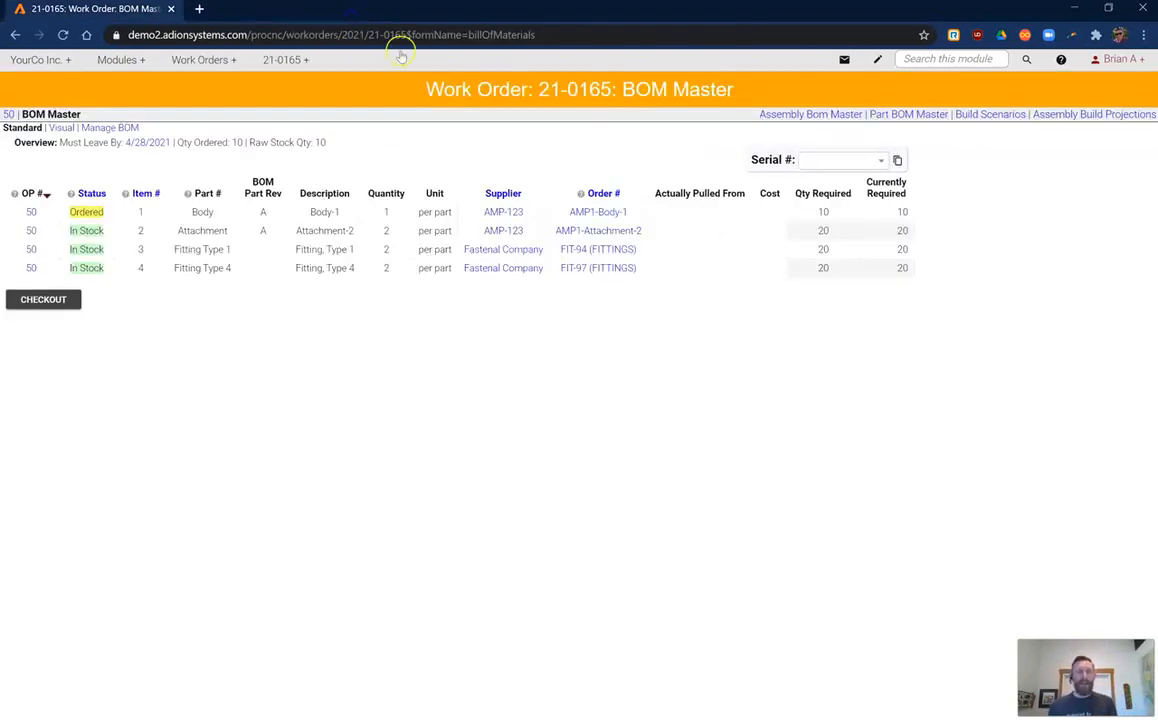
- Open the Attachment-2 part from the BOM and check the Enter to Inventory quantity on its work order
{"action": "left_click", "coordinate": [600, 231]}
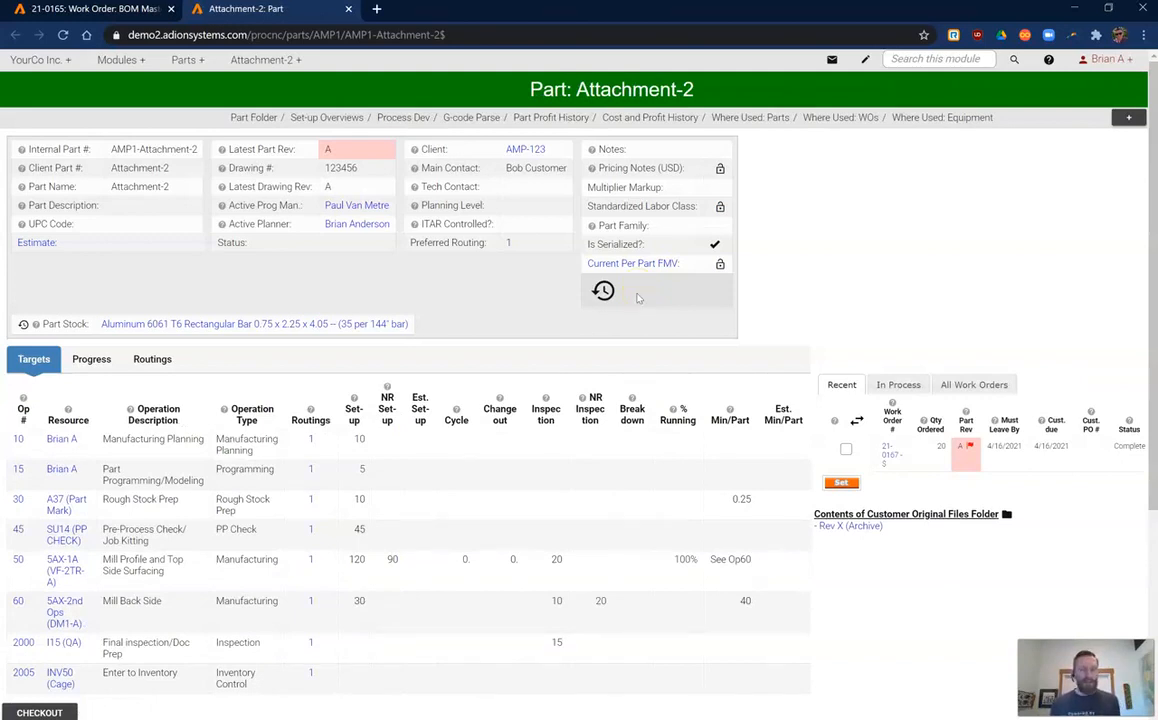
{"action": "scroll", "coordinate": [890, 390], "scroll_direction": "down", "scroll_amount": 1}
{"action": "left_click", "coordinate": [891, 378]}
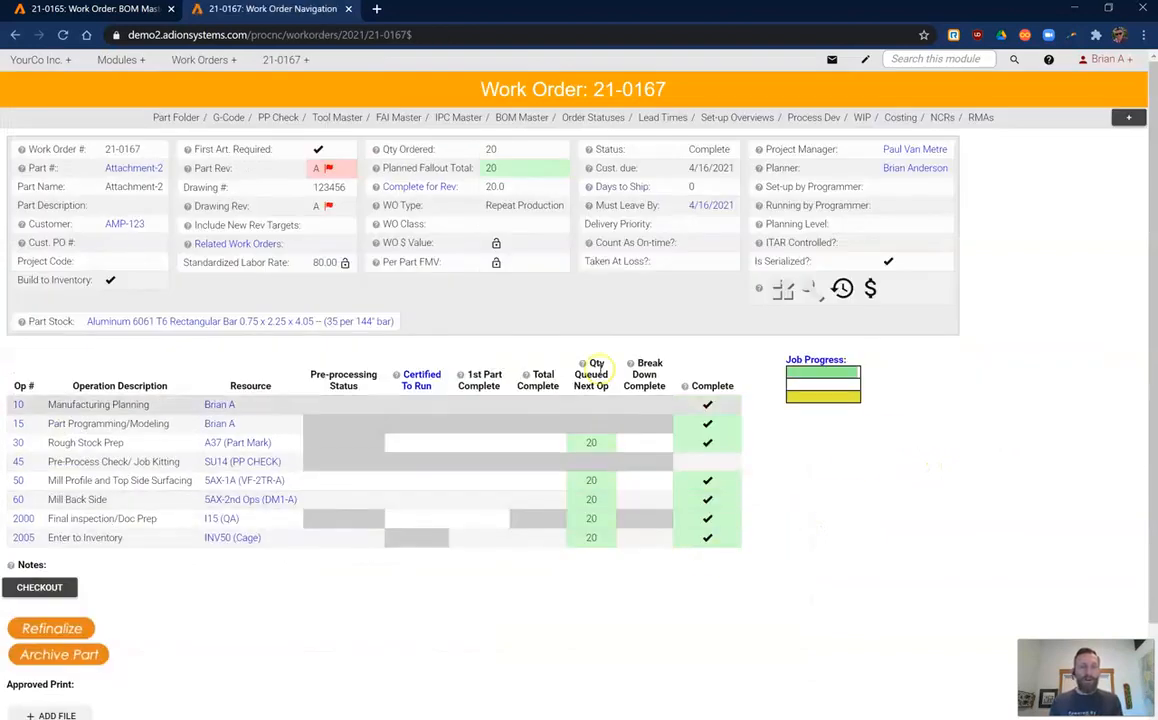
{"action": "double_click", "coordinate": [608, 544]}
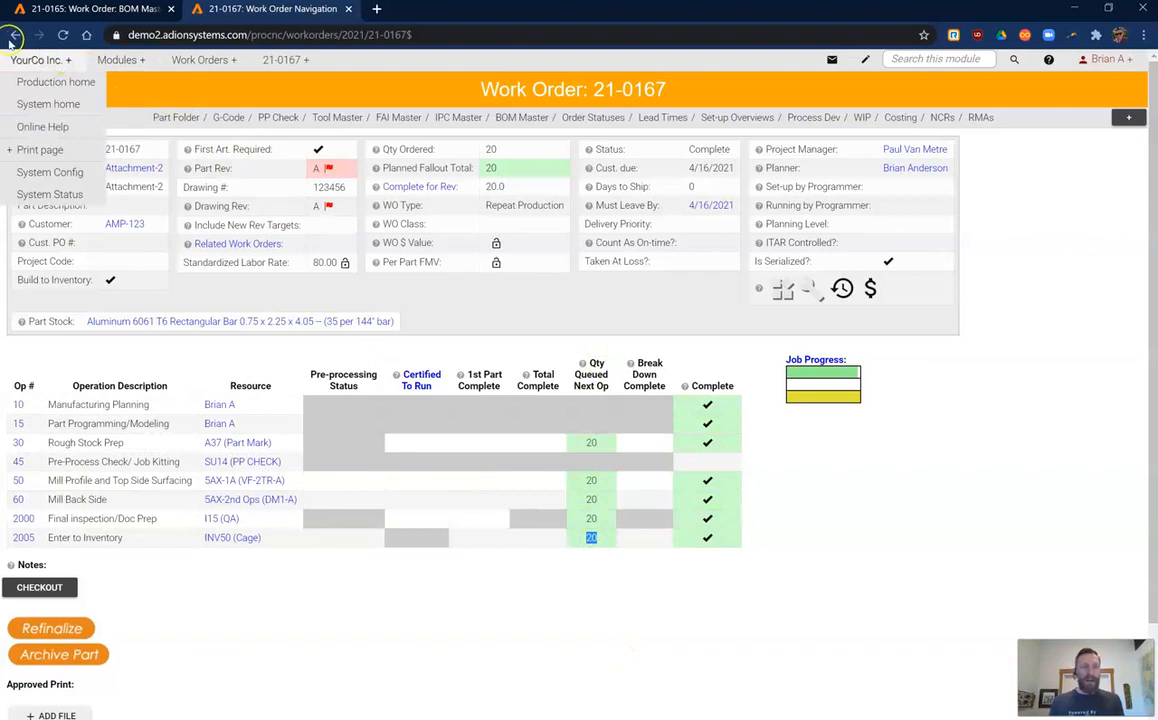
- Return to Attachment-2, open its inventory and examine the serial numbers of its work order line
{"action": "left_click", "coordinate": [14, 36]}
{"action": "scroll", "coordinate": [40, 400], "scroll_direction": "down", "scroll_amount": 3}
{"action": "left_click", "coordinate": [34, 416]}
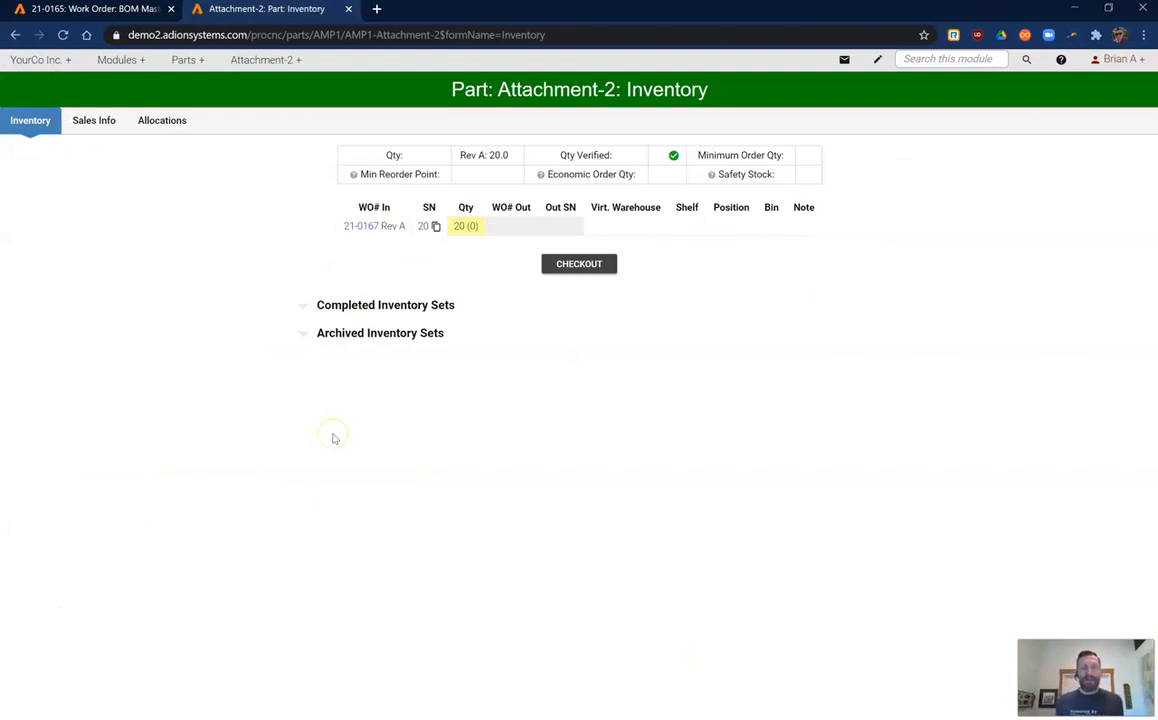
{"action": "left_click", "coordinate": [436, 227]}
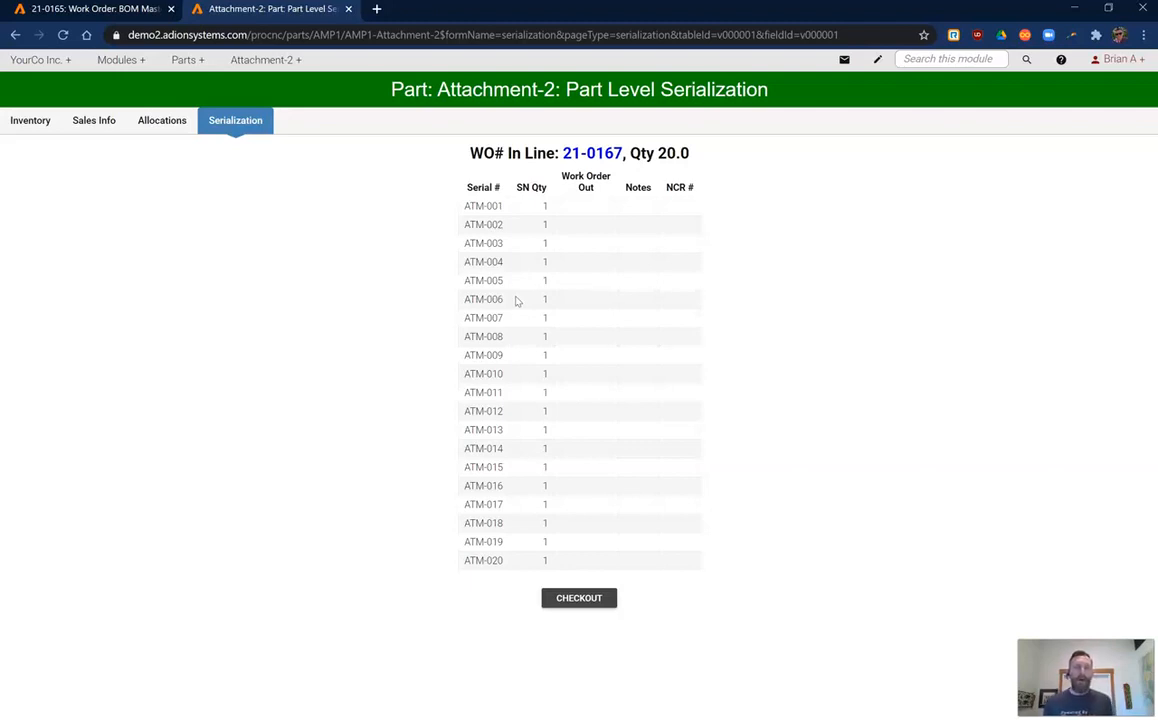
{"action": "left_click_drag", "start_coordinate": [492, 205], "coordinate": [467, 204]}
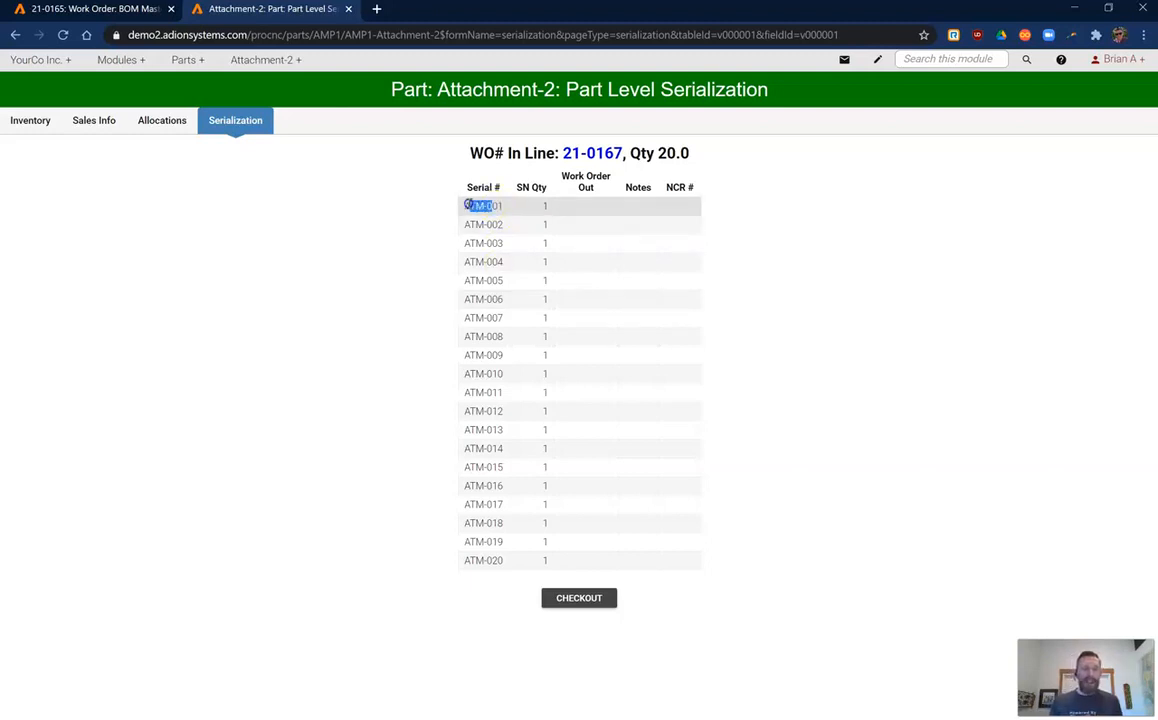
{"action": "left_click", "coordinate": [454, 222]}
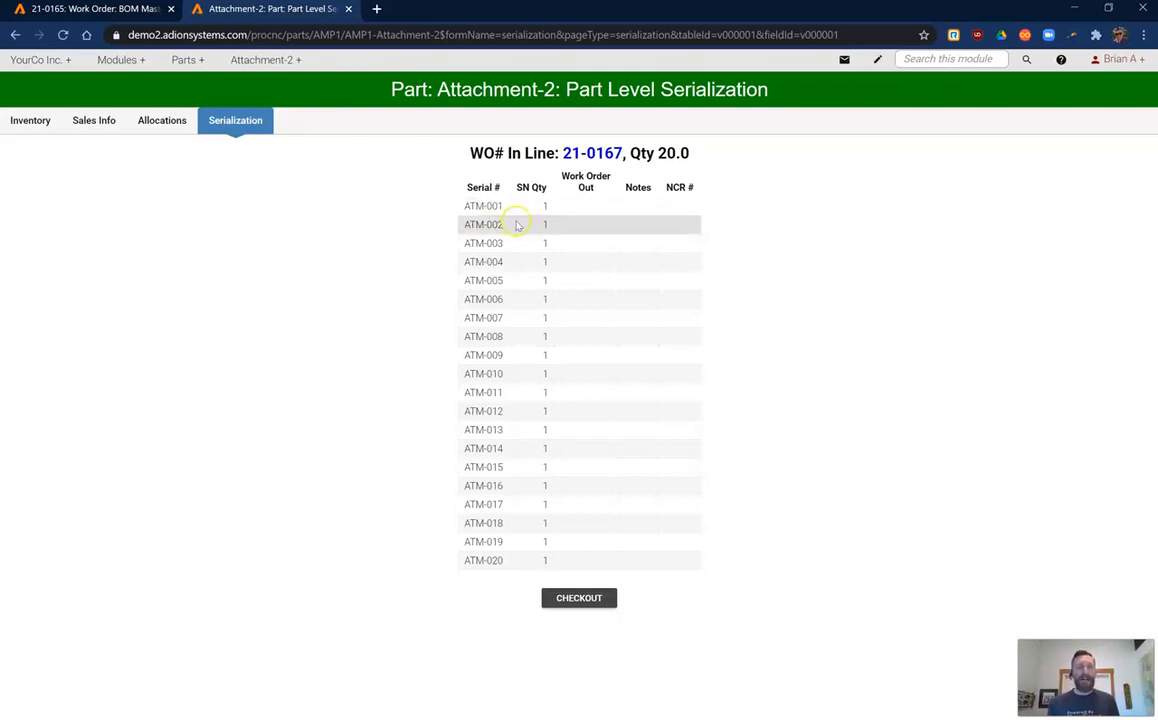
- Check out Attachment-2's serialization table to view its editable serial number fields, and check it back in
{"action": "left_click", "coordinate": [587, 604]}
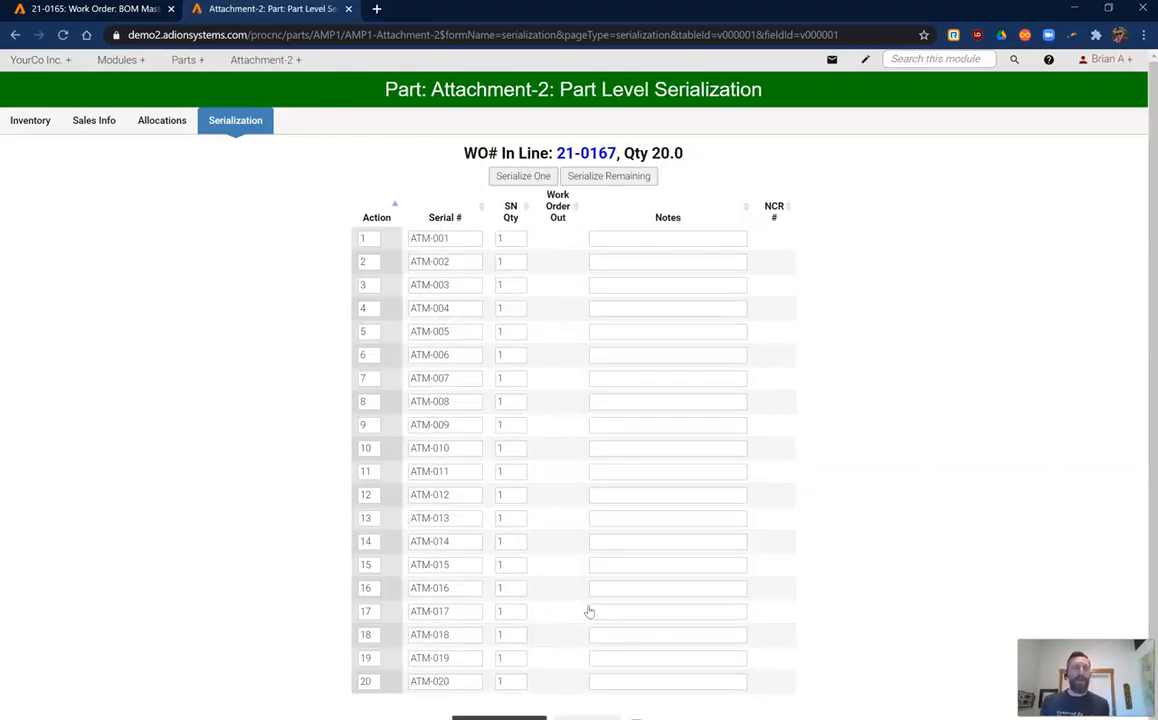
{"action": "left_click", "coordinate": [469, 242]}
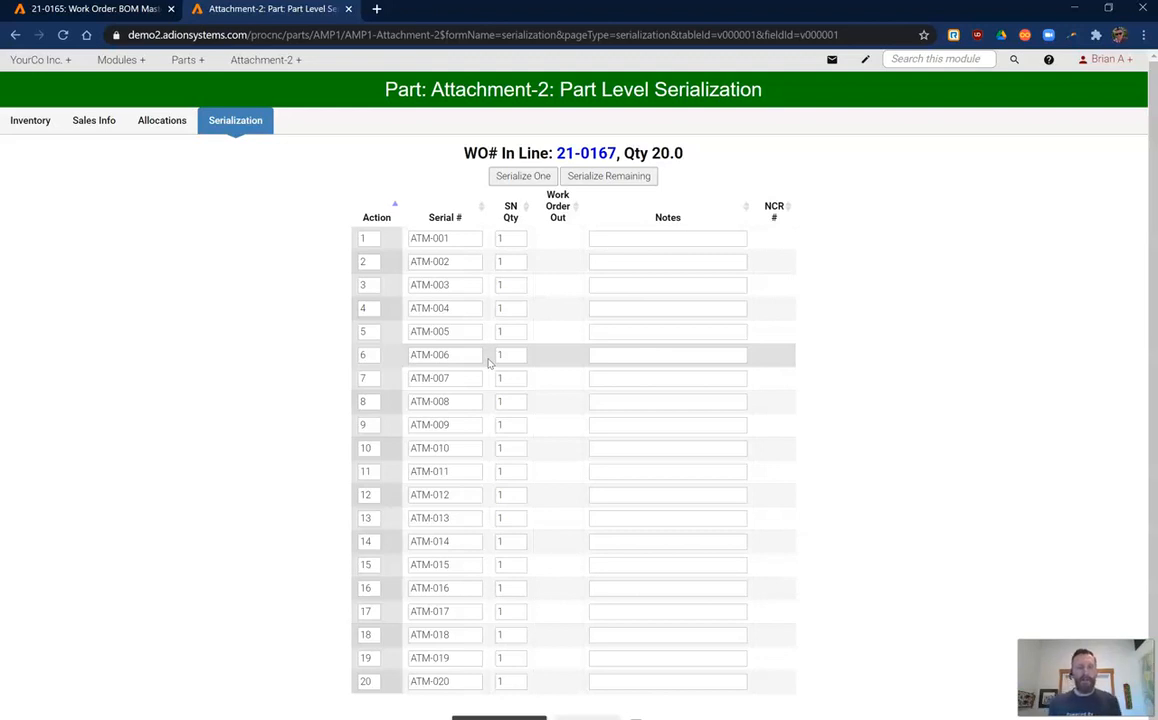
{"action": "scroll", "coordinate": [447, 490], "scroll_direction": "down", "scroll_amount": 2}
{"action": "left_click", "coordinate": [498, 717]}
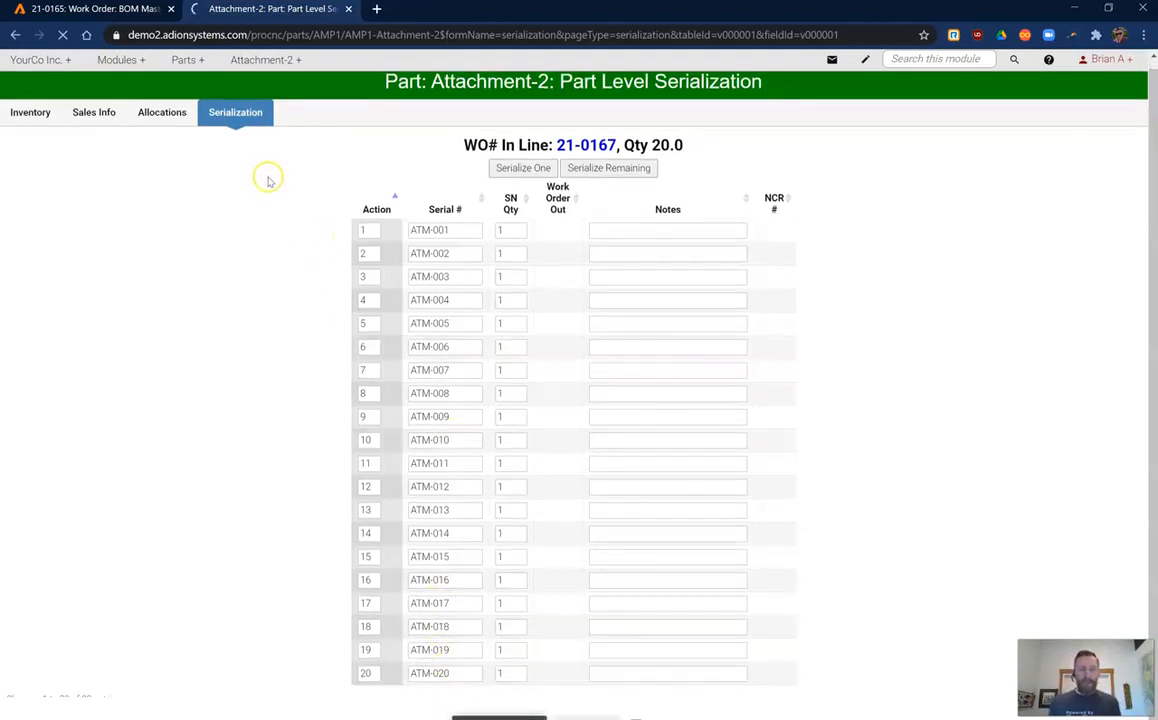
- View the default prefix and suffix in Attachment-2's Serialization Config, and return to the work order's BOM
{"action": "left_click", "coordinate": [268, 62]}
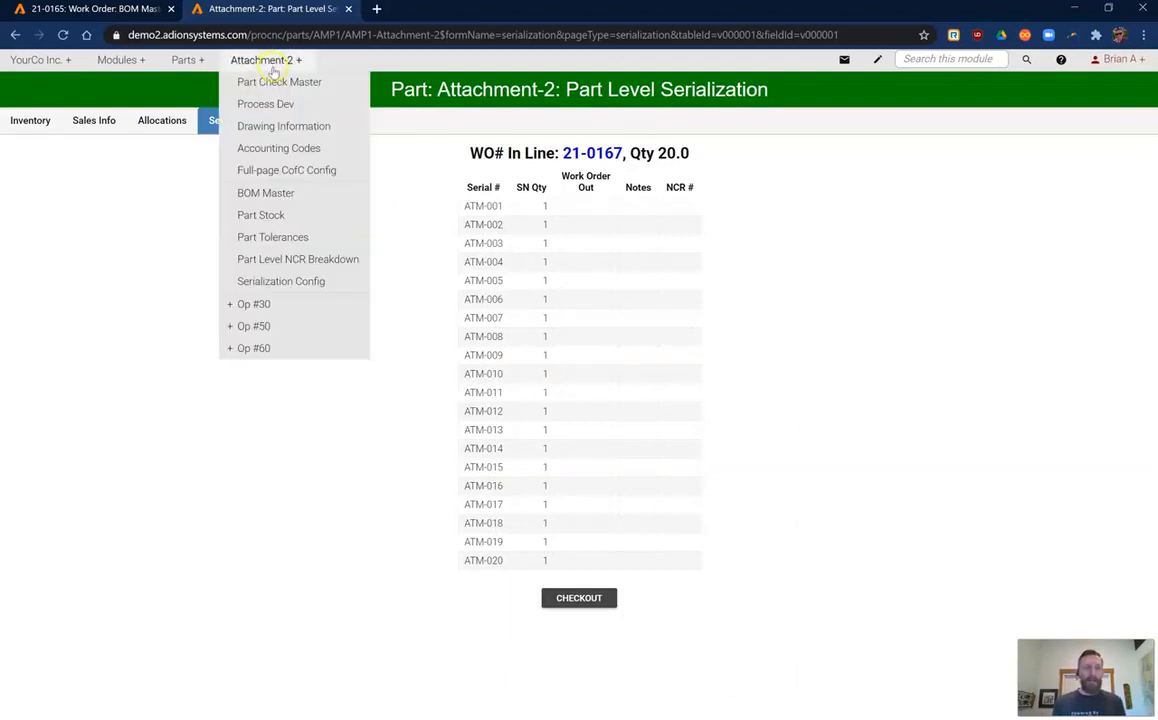
{"action": "left_click", "coordinate": [281, 283]}
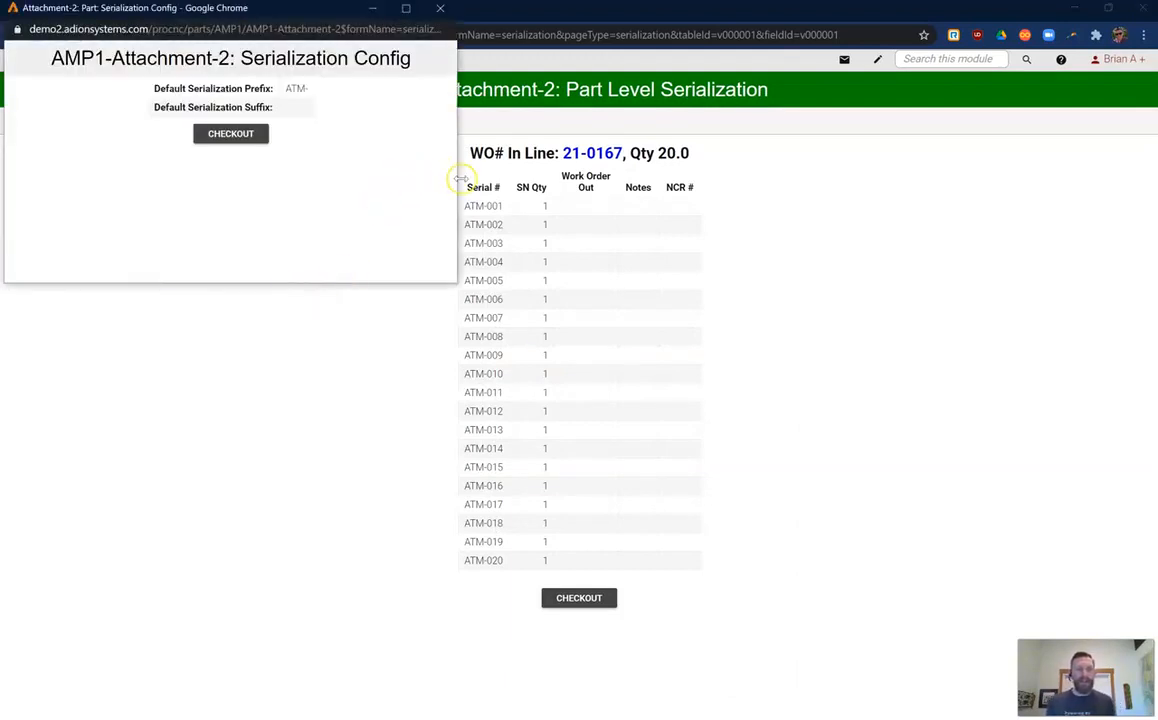
{"action": "left_click_drag", "start_coordinate": [310, 13], "coordinate": [523, 153]}
{"action": "left_click_drag", "start_coordinate": [487, 230], "coordinate": [357, 230]}
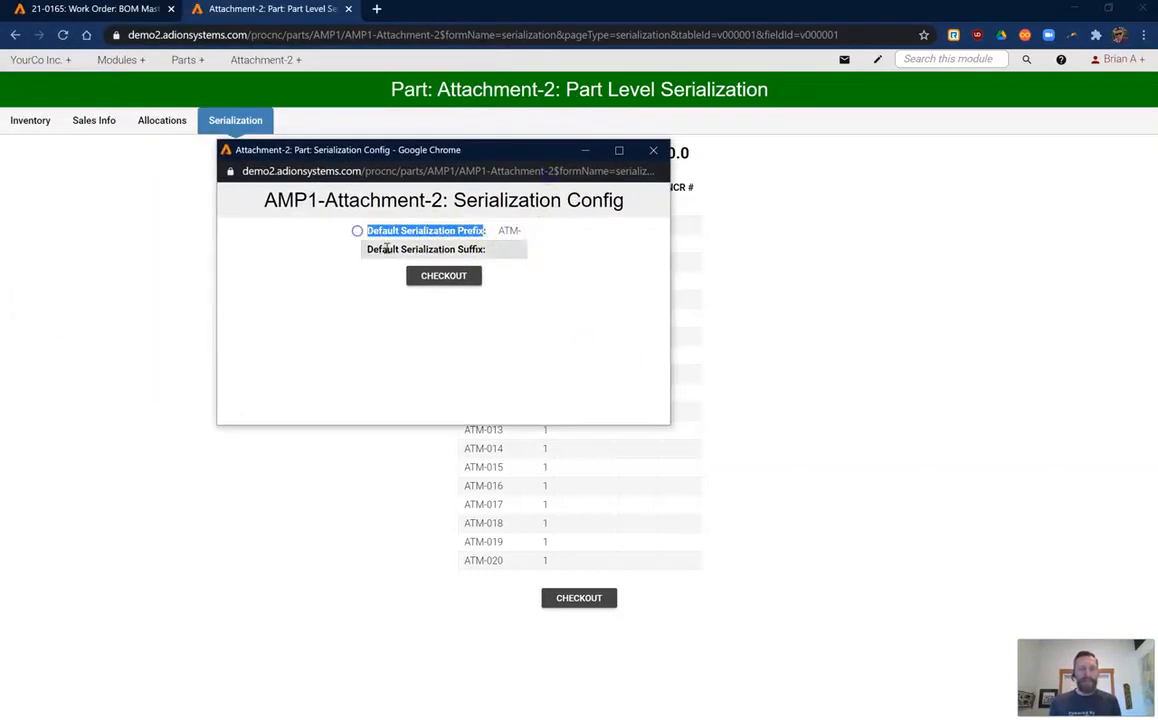
{"action": "left_click_drag", "start_coordinate": [490, 249], "coordinate": [405, 249]}
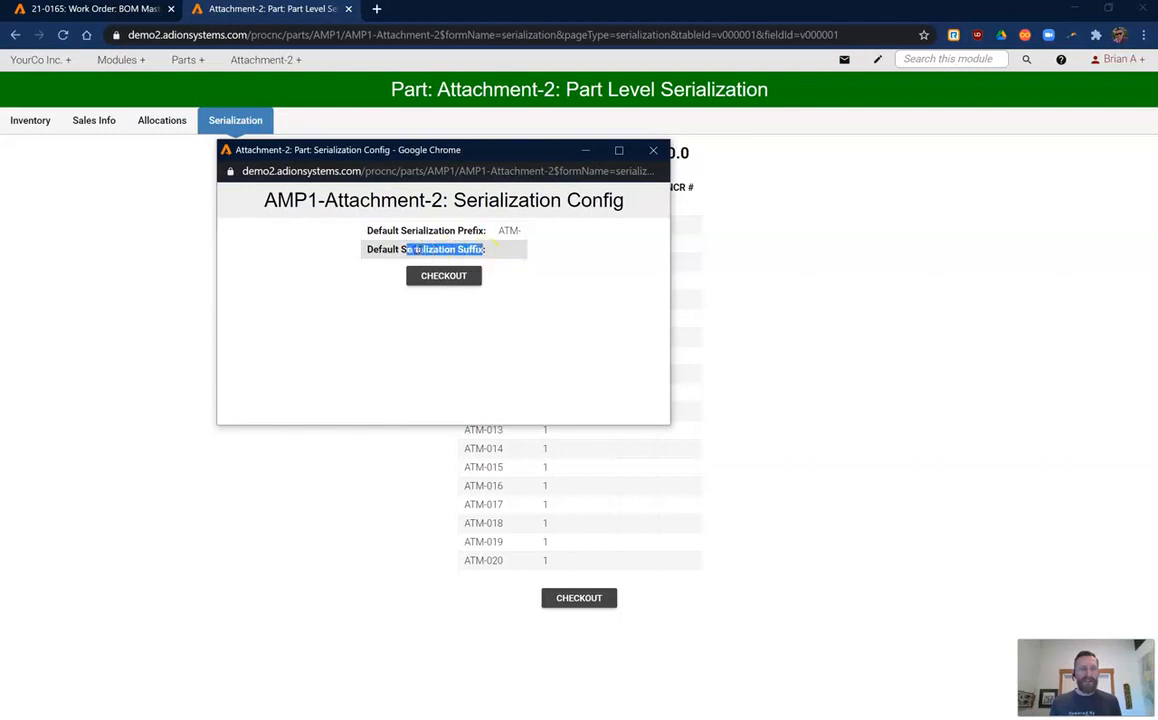
{"action": "left_click", "coordinate": [336, 258]}
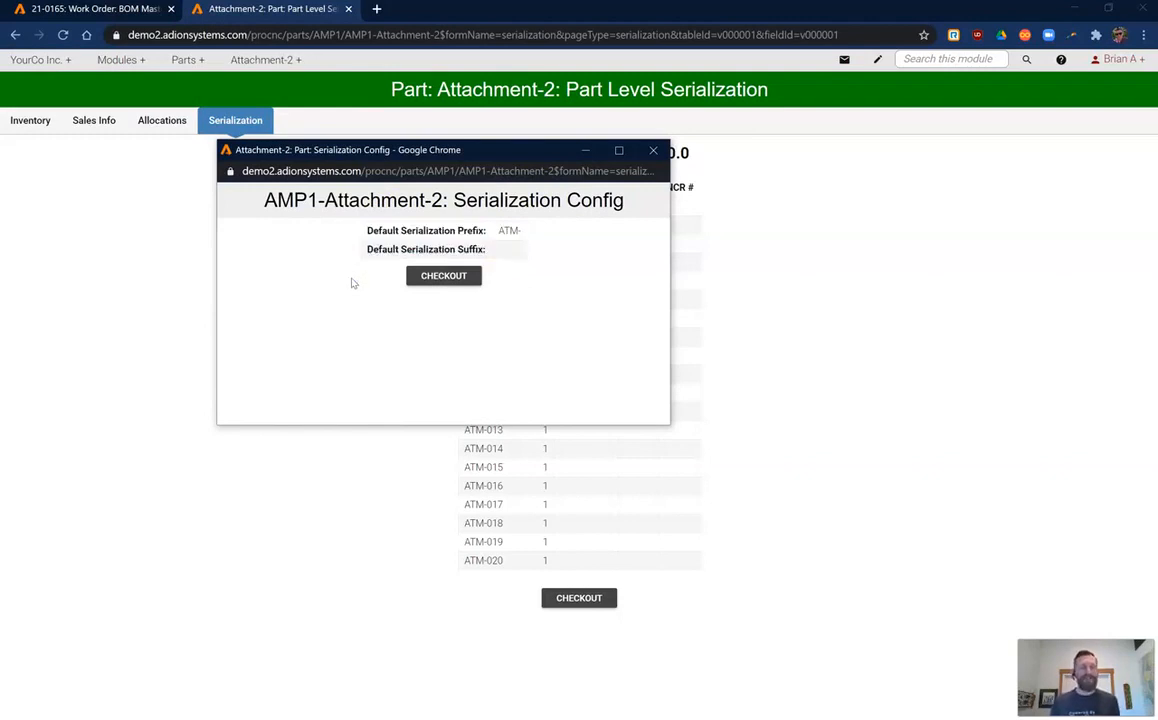
{"action": "left_click", "coordinate": [653, 150]}
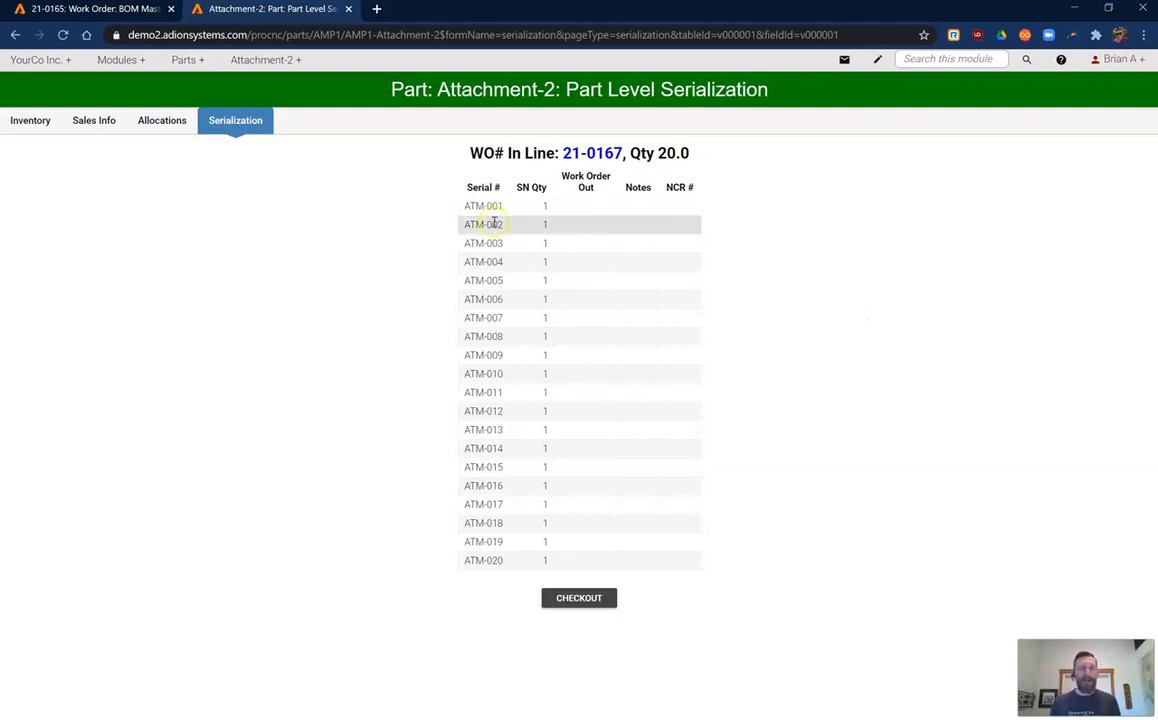
{"action": "left_click", "coordinate": [349, 9]}
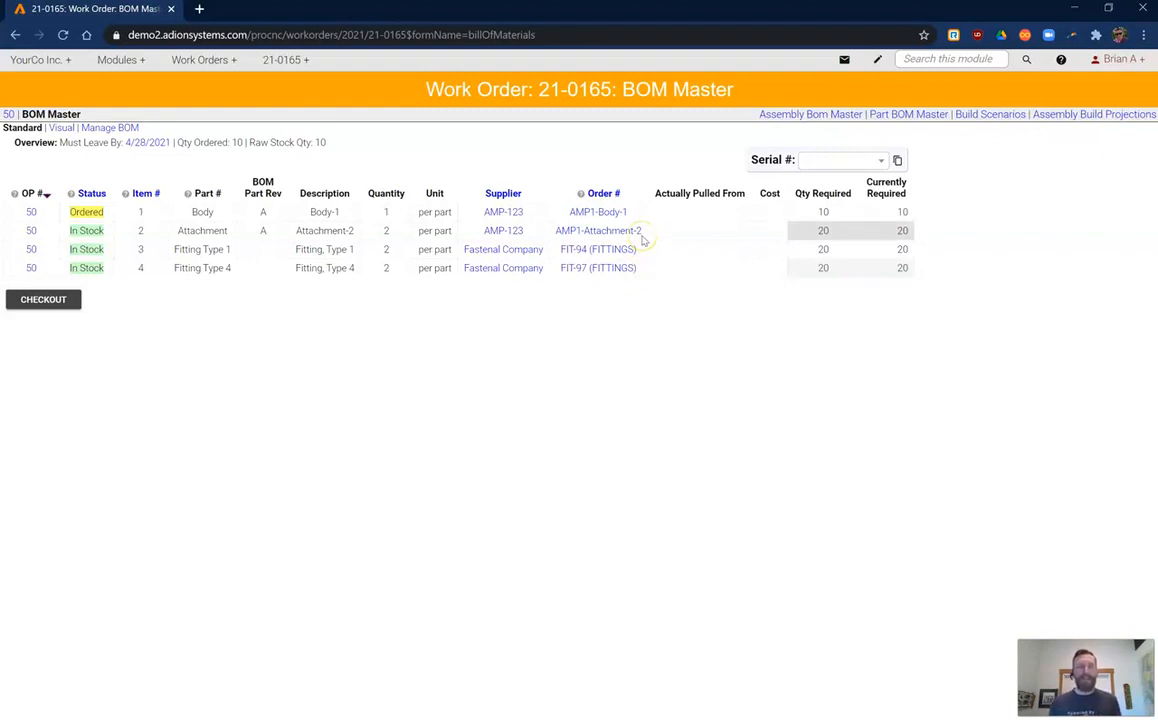
- Check the Body item's BOM status, open the Body-1 part and examine the final operations of its work order
{"action": "left_click_drag", "start_coordinate": [104, 212], "coordinate": [68, 212]}
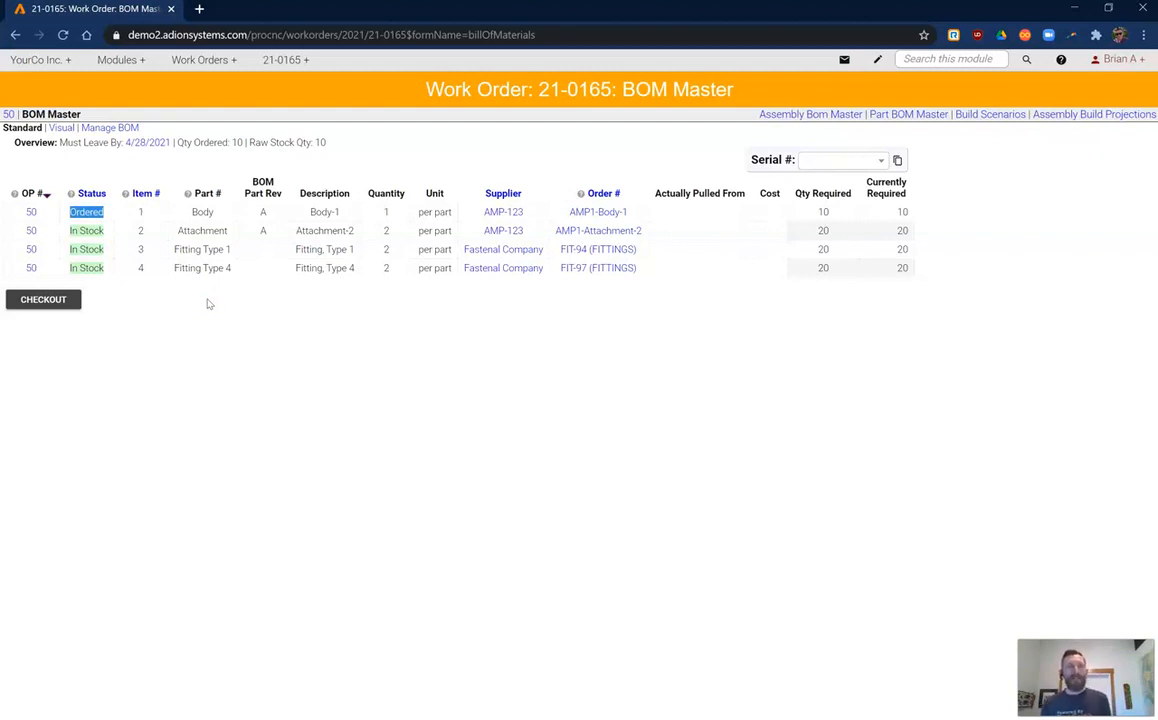
{"action": "left_click", "coordinate": [552, 211]}
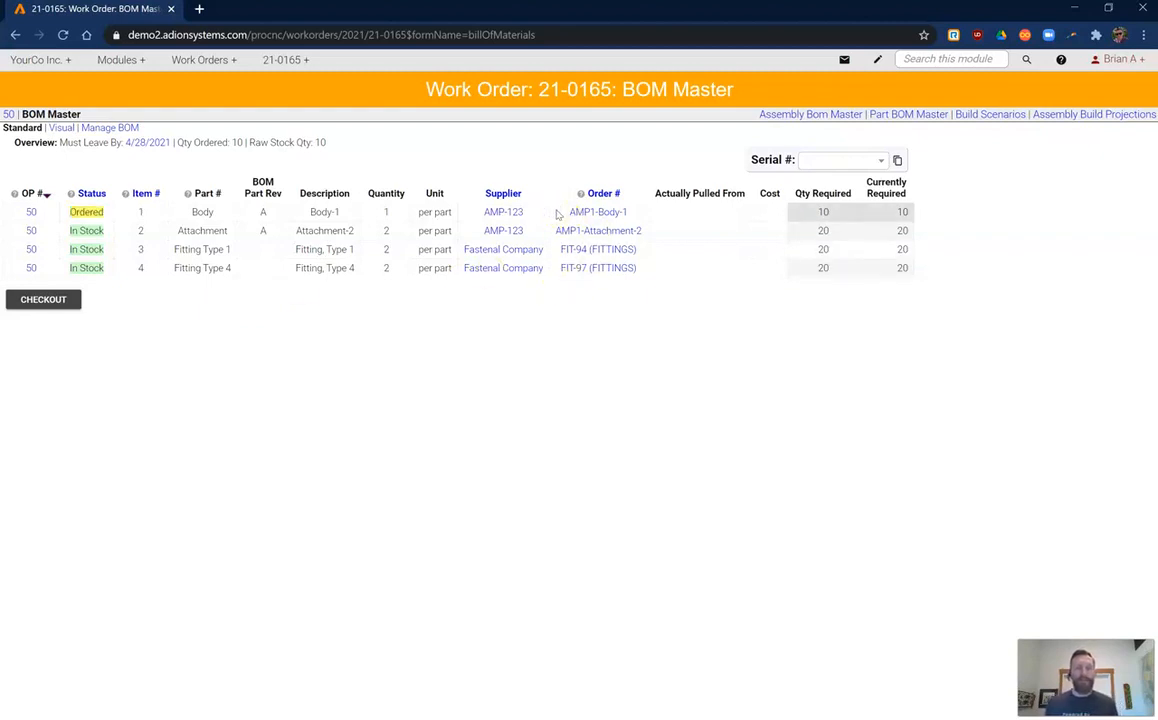
{"action": "left_click", "coordinate": [597, 213]}
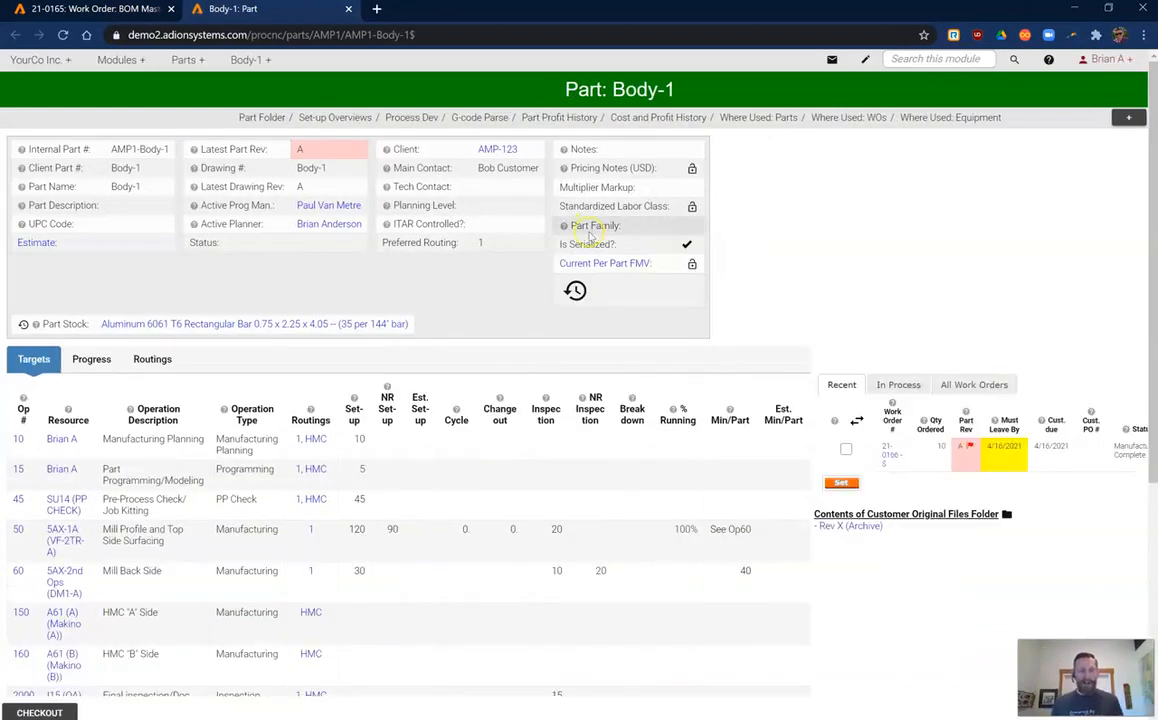
{"action": "scroll", "coordinate": [587, 232], "scroll_direction": "down", "scroll_amount": 5}
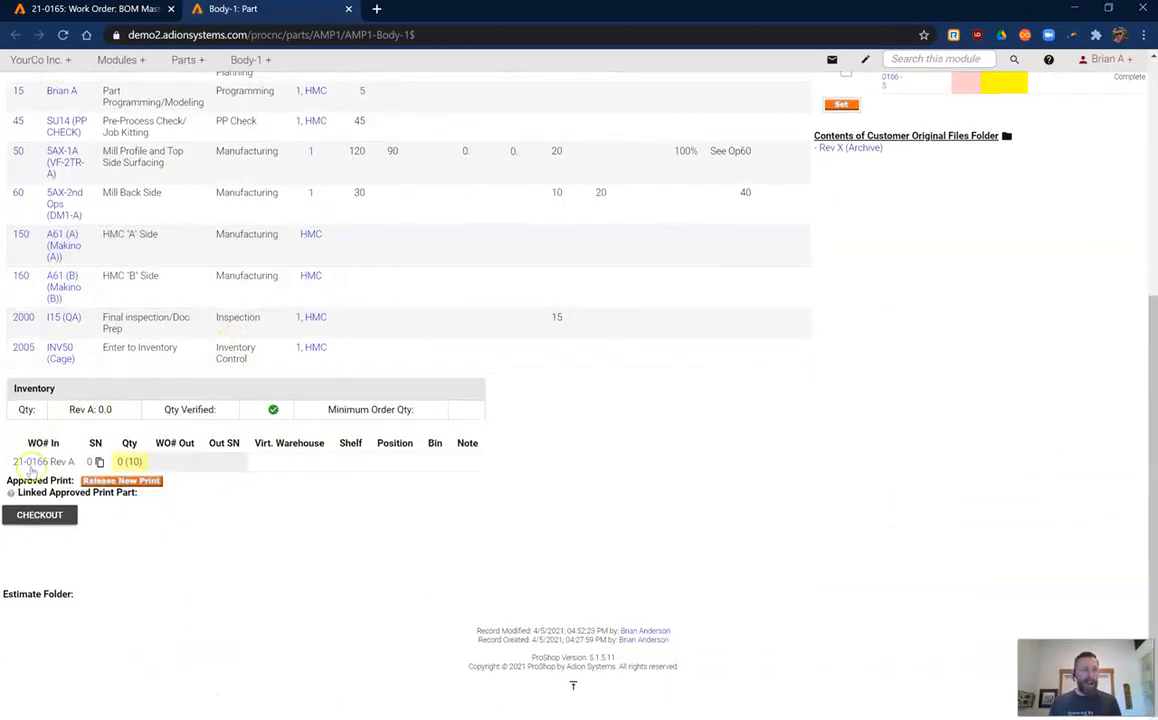
{"action": "left_click", "coordinate": [30, 462]}
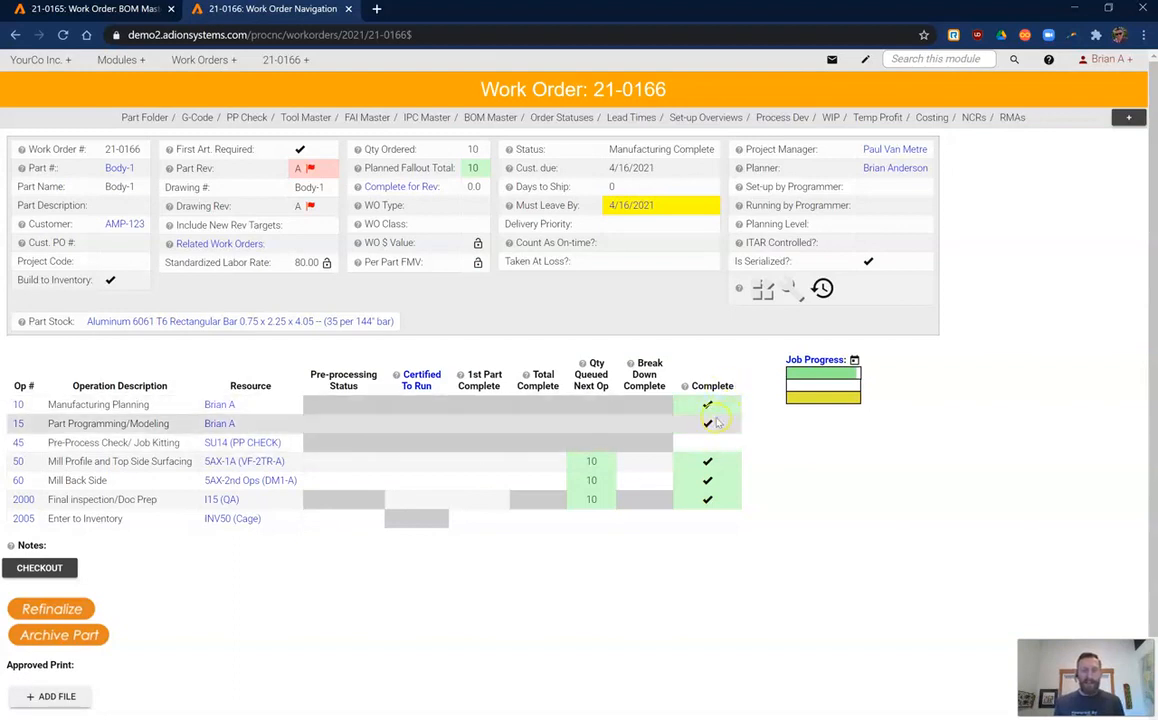
{"action": "left_click_drag", "start_coordinate": [158, 501], "coordinate": [42, 519]}
{"action": "left_click", "coordinate": [145, 534]}
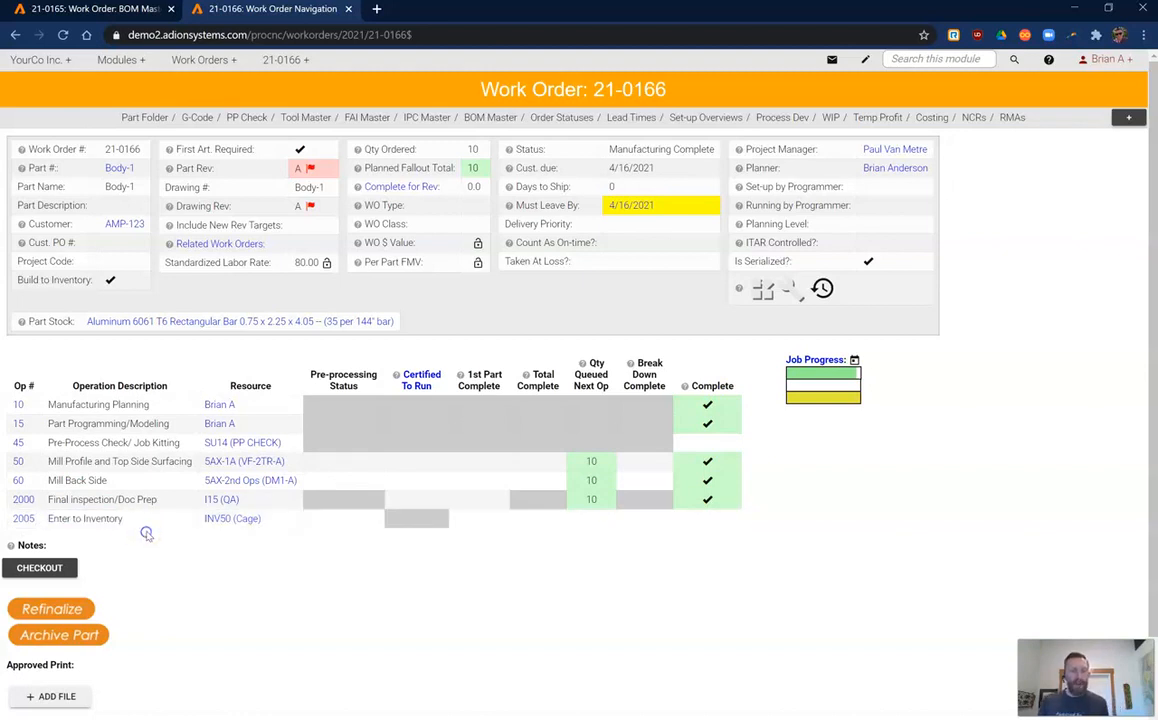
- Check out Body-1's work order, set op 2005 Enter to Inventory to quantity 10, mark it complete and save
{"action": "left_click", "coordinate": [40, 568]}
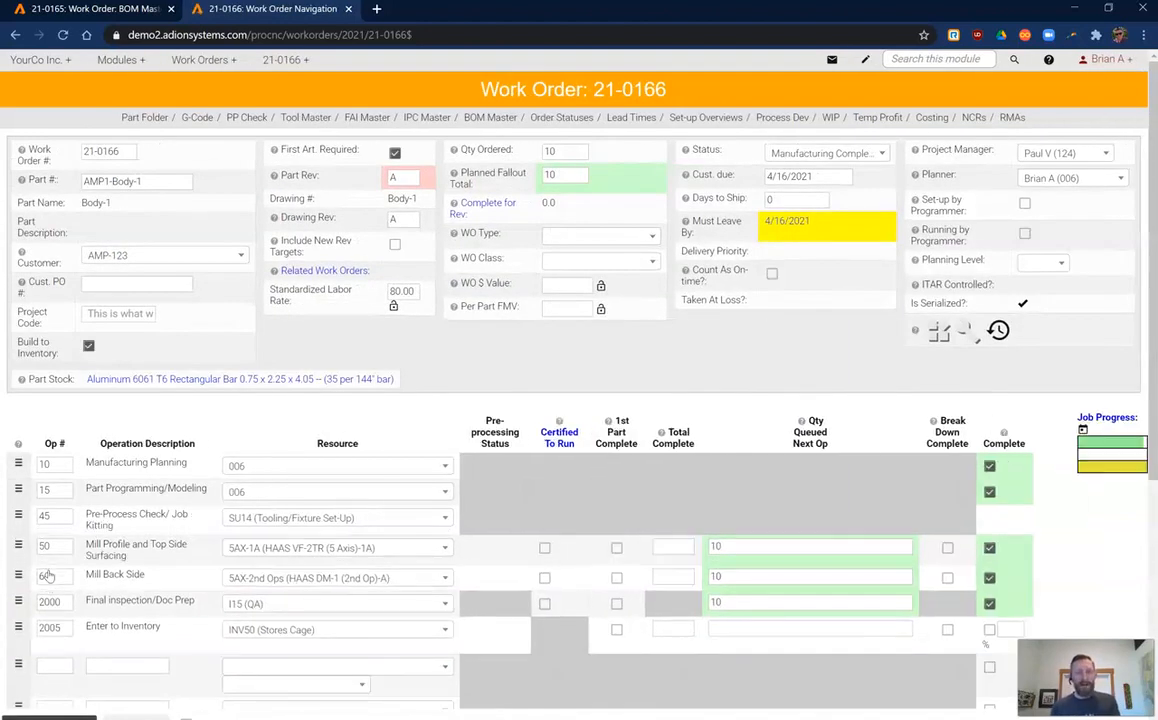
{"action": "scroll", "coordinate": [641, 612], "scroll_direction": "down", "scroll_amount": 1}
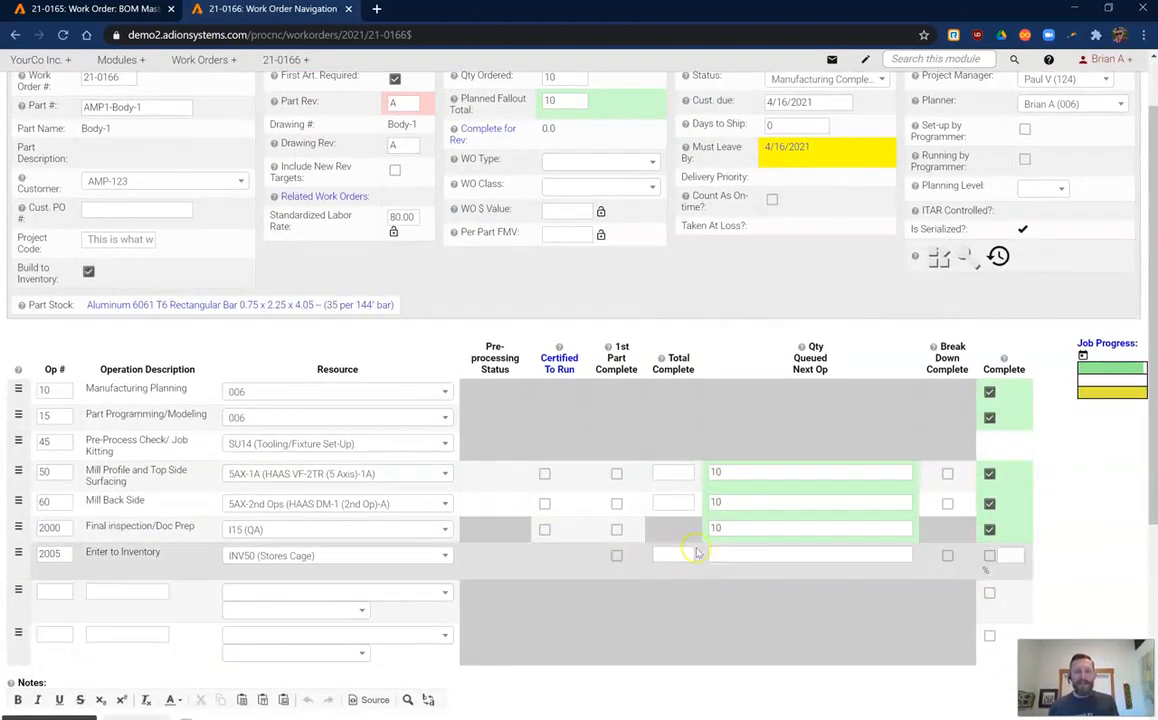
{"action": "left_click", "coordinate": [745, 554]}
{"action": "type", "text": "10"}
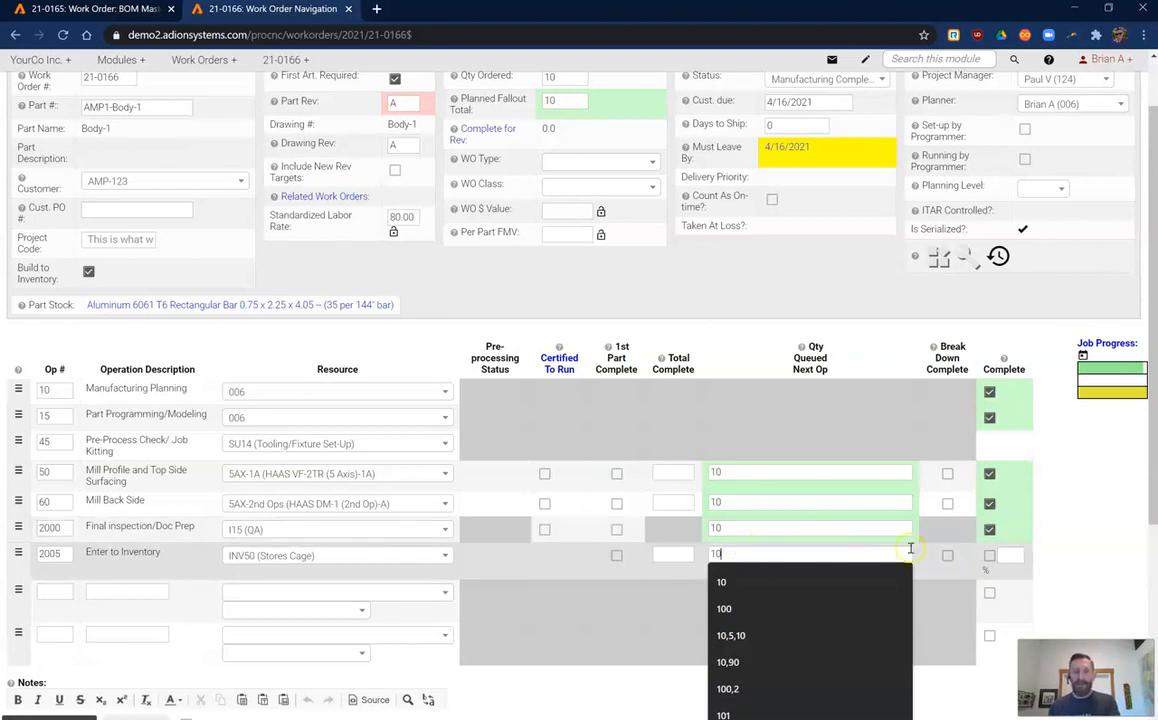
{"action": "left_click", "coordinate": [989, 555]}
{"action": "key", "text": "Return"}
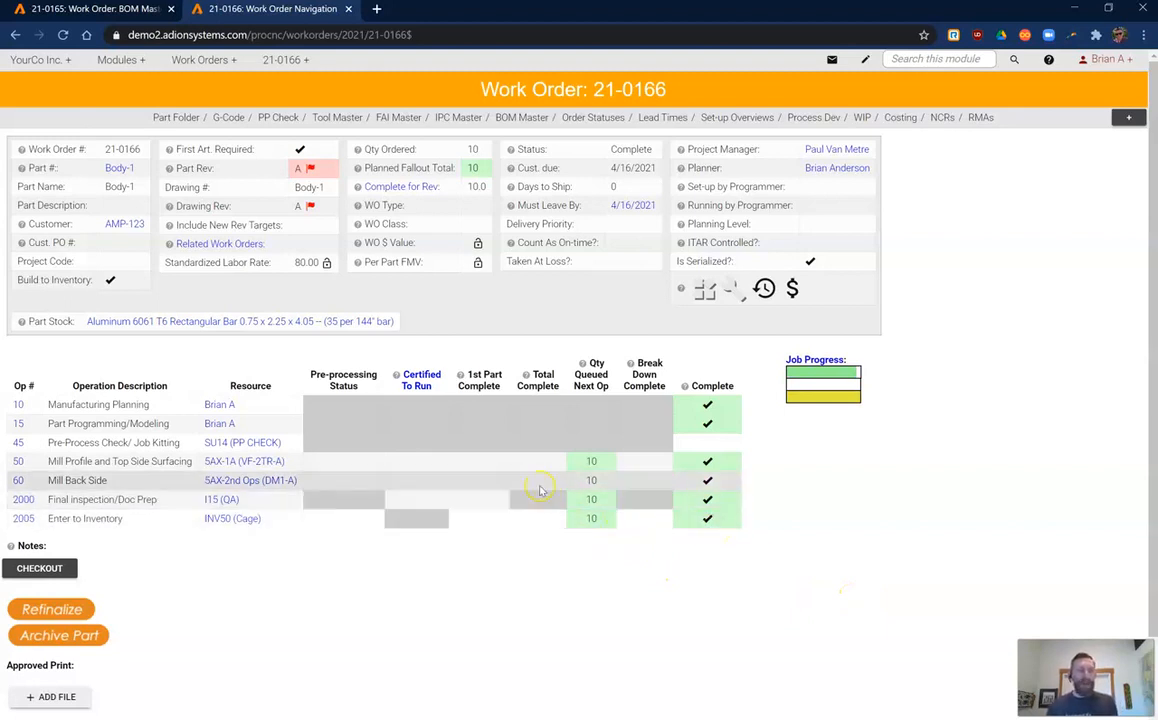
- Return to the Body-1 part and open the serialization page of its work order inventory line
{"action": "left_click", "coordinate": [124, 168]}
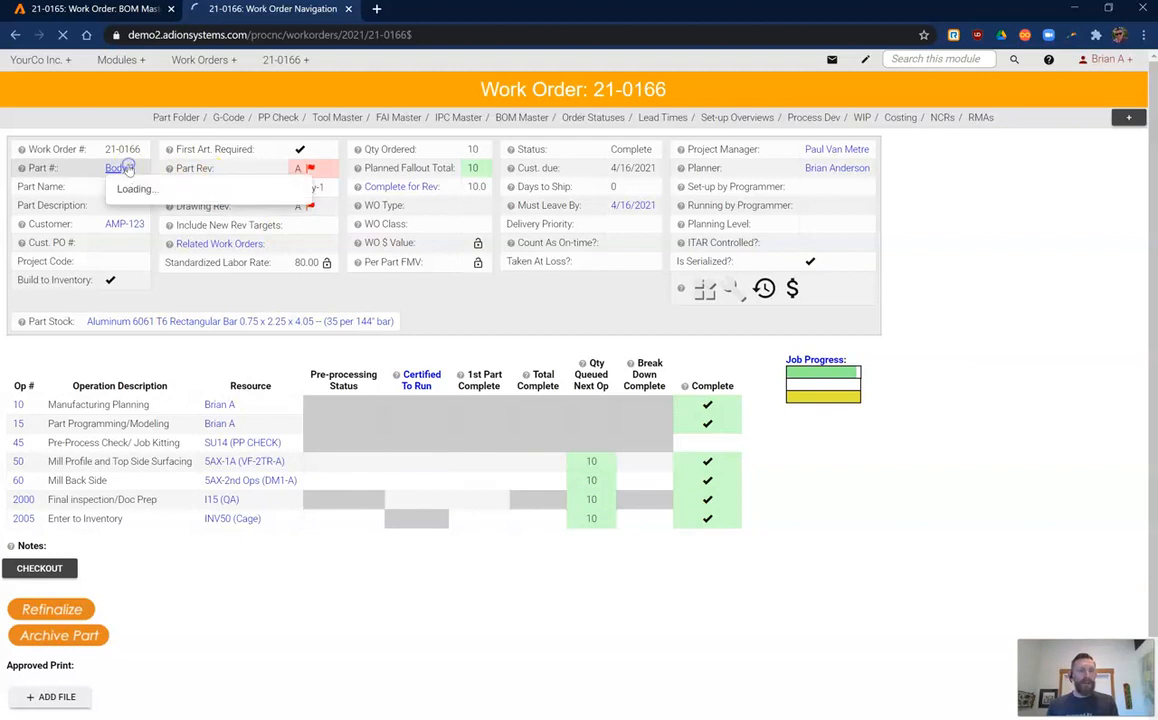
{"action": "scroll", "coordinate": [130, 400], "scroll_direction": "down", "scroll_amount": 3}
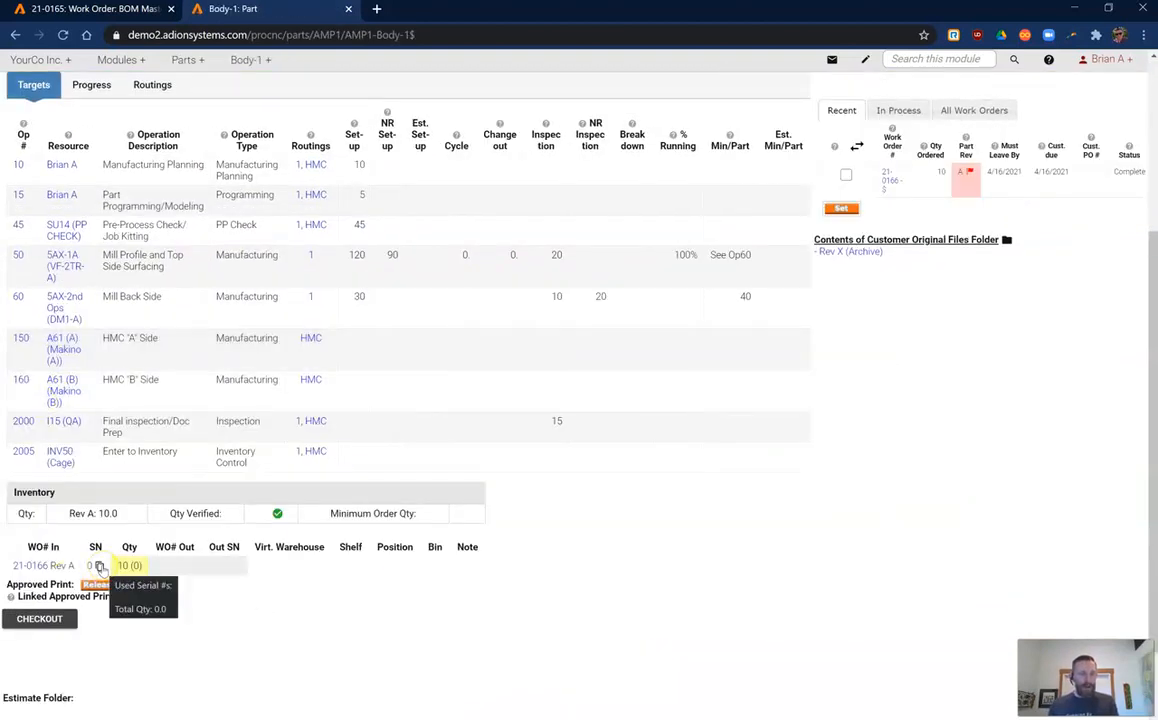
{"action": "left_click", "coordinate": [99, 566]}
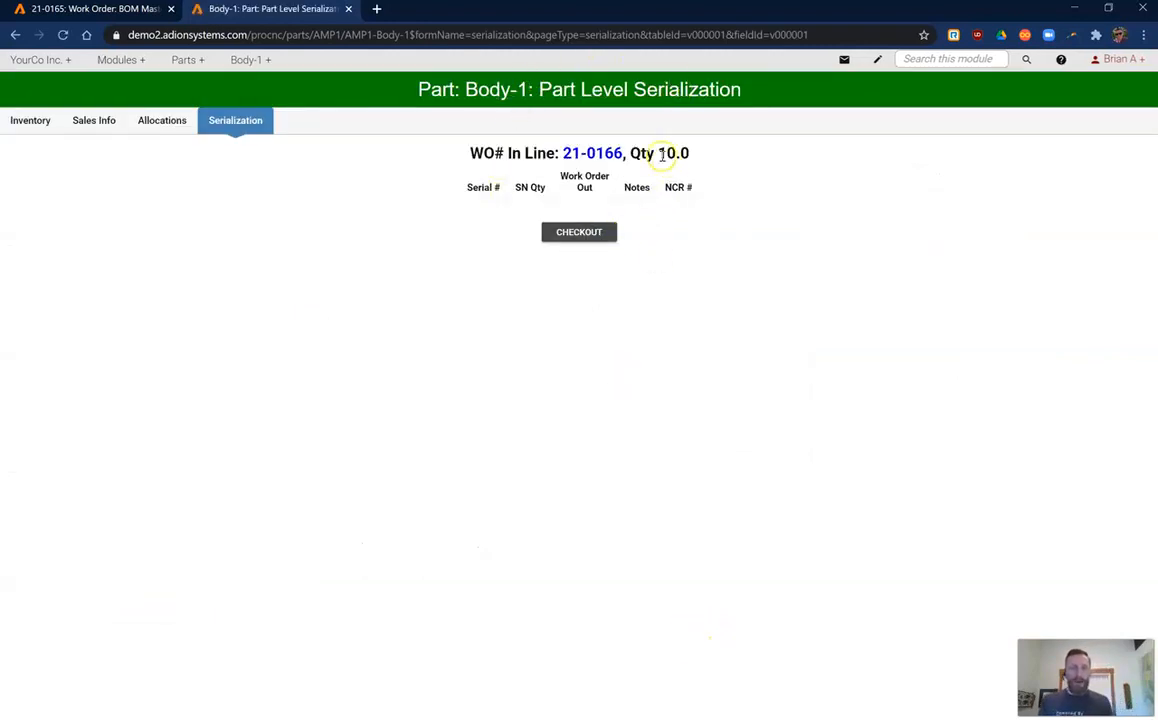
{"action": "left_click", "coordinate": [250, 60]}
{"action": "left_click", "coordinate": [262, 257]}
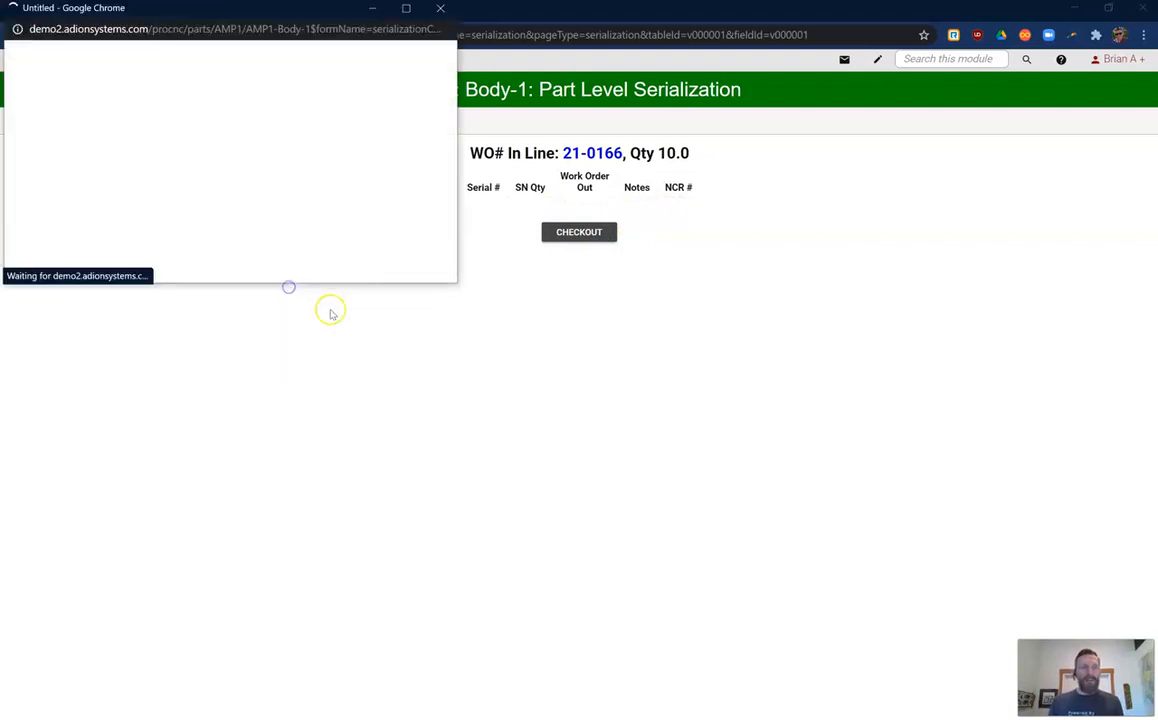
{"action": "left_click", "coordinate": [230, 134]}
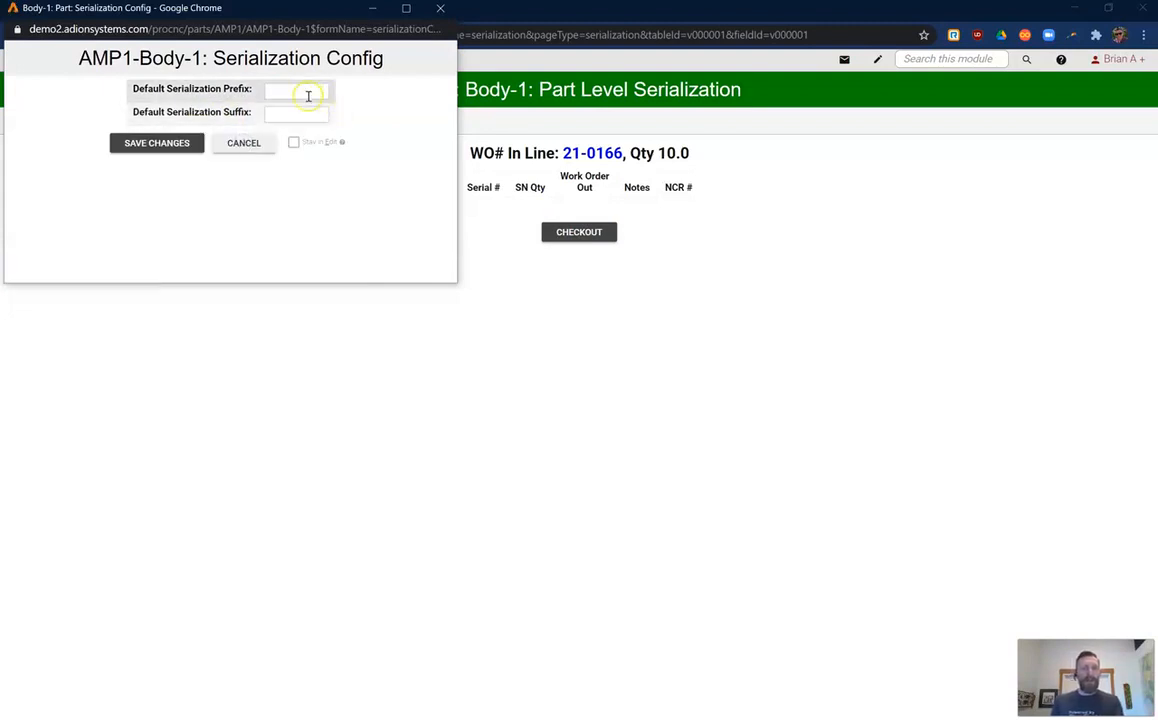
{"action": "left_click", "coordinate": [308, 95]}
{"action": "type", "text": "AT"}
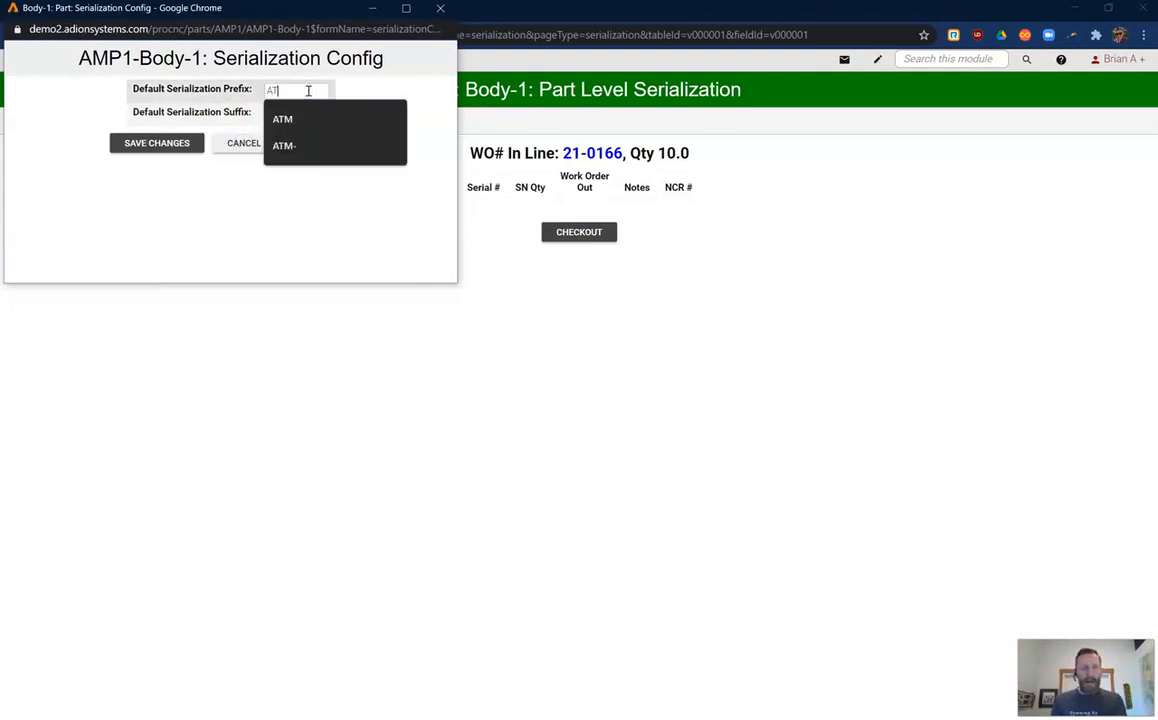
{"action": "type", "text": "TACH-"}
{"action": "left_click", "coordinate": [155, 145]}
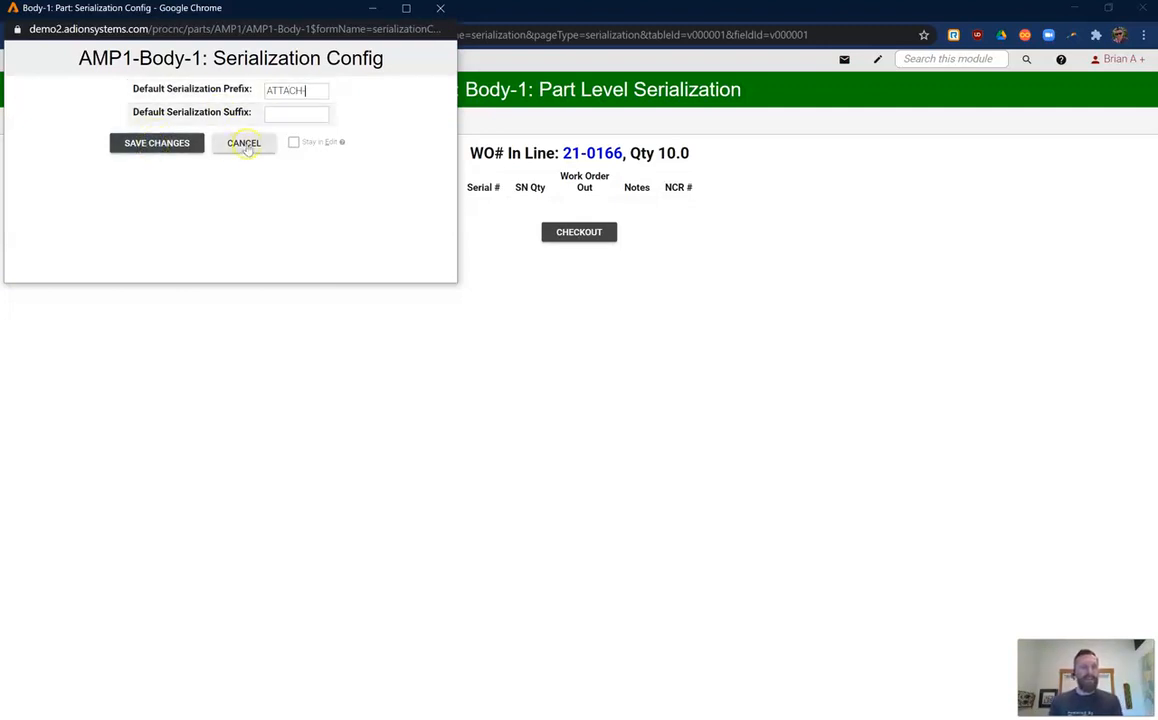
{"action": "left_click", "coordinate": [440, 9]}
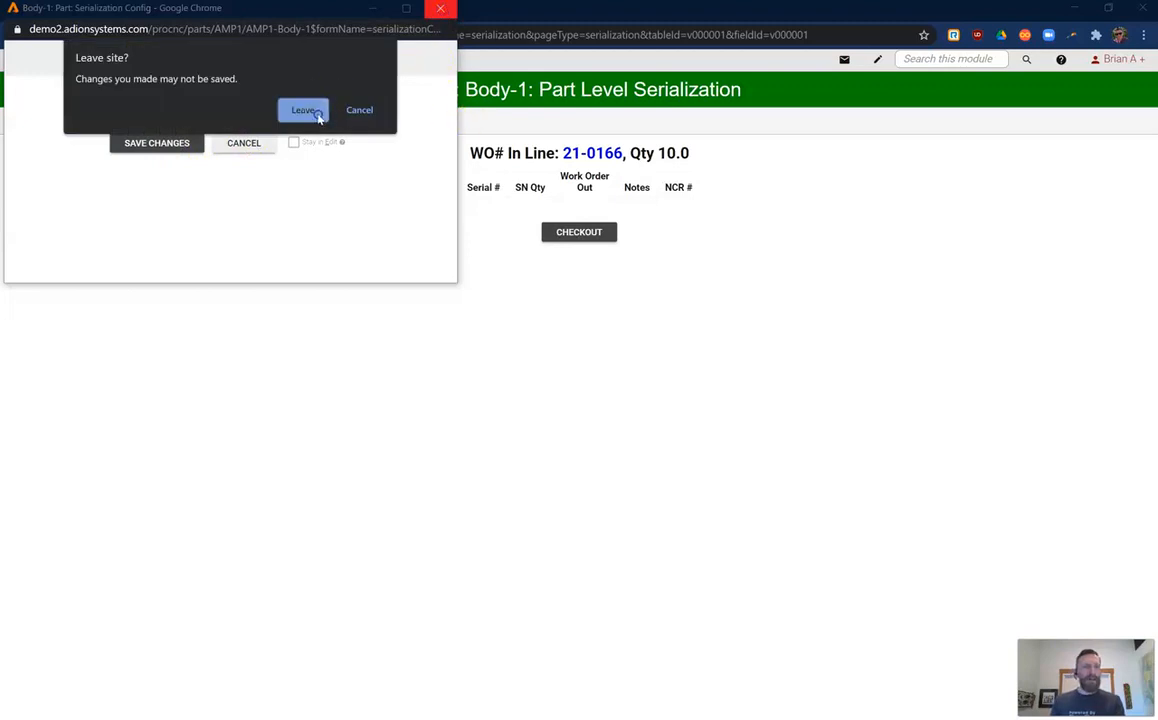
{"action": "left_click", "coordinate": [305, 110]}
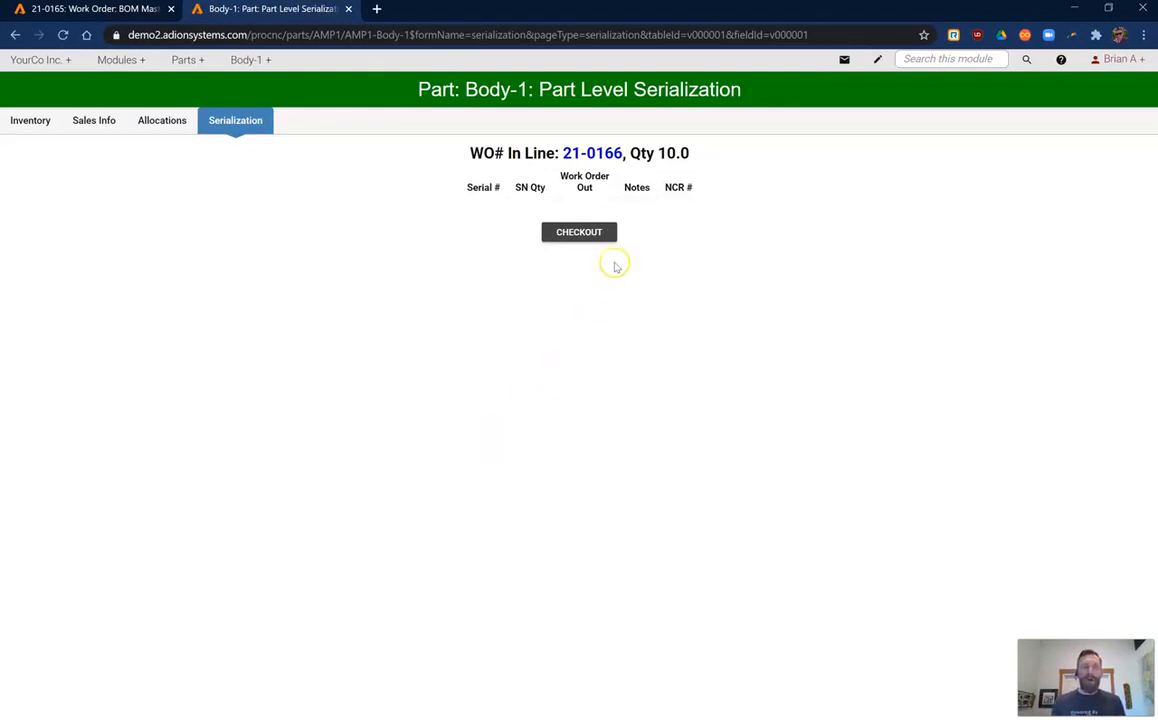
- Check out the serialization of Body-1's work order line 21-0166, serialize all ten remaining pieces individually and save the changes
{"action": "left_click", "coordinate": [589, 233]}
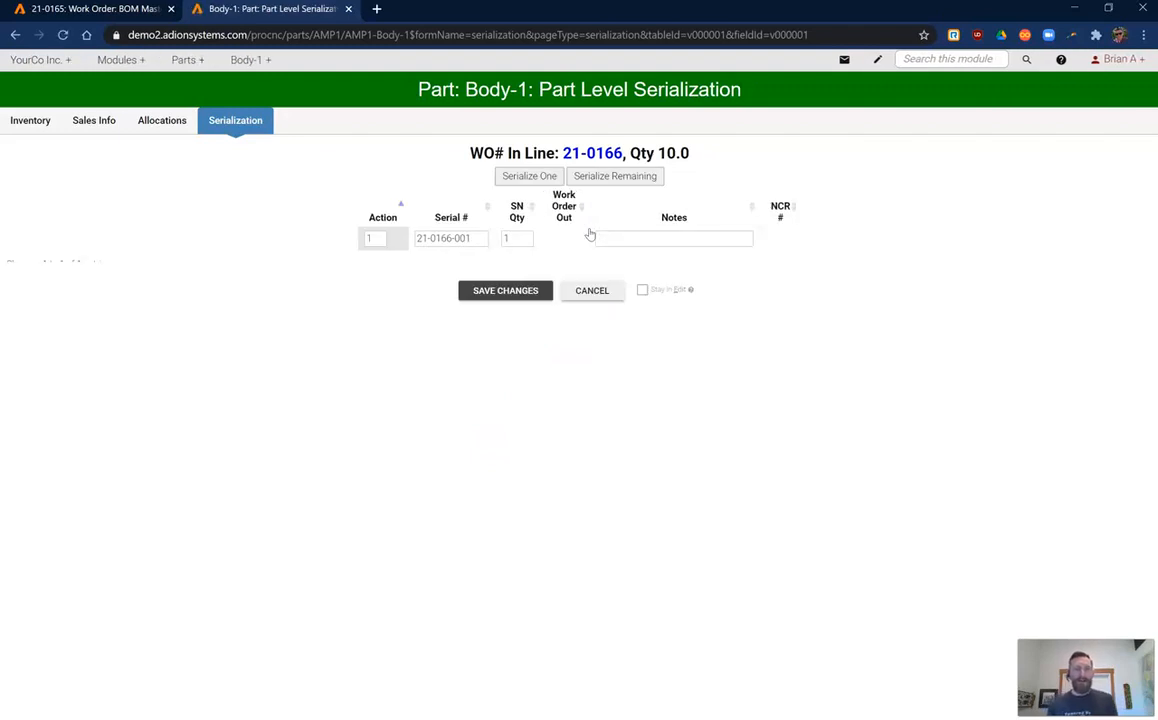
{"action": "left_click_drag", "start_coordinate": [473, 238], "coordinate": [411, 240]}
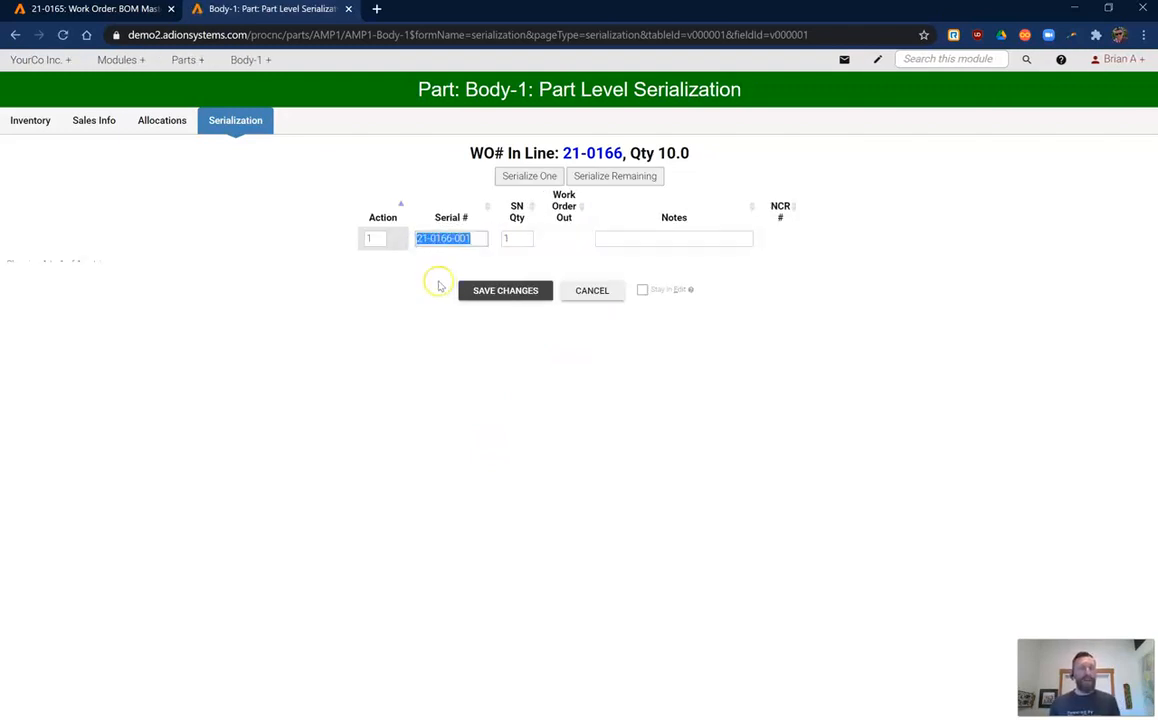
{"action": "left_click", "coordinate": [525, 239]}
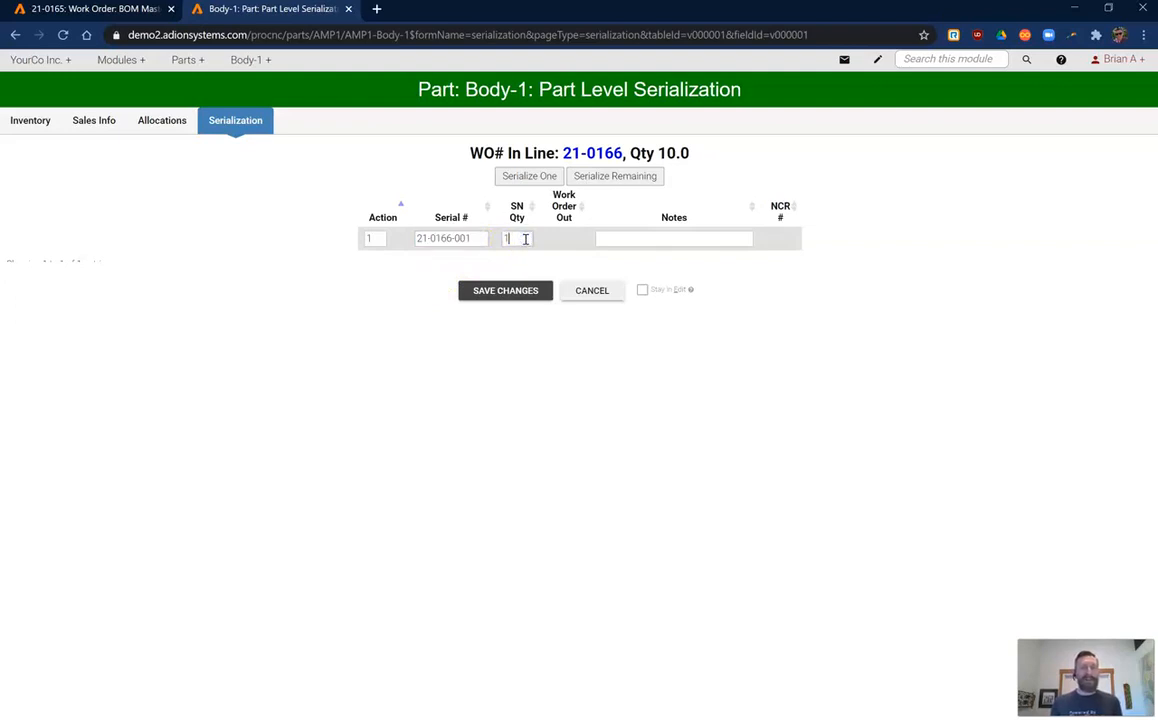
{"action": "type", "text": "0"}
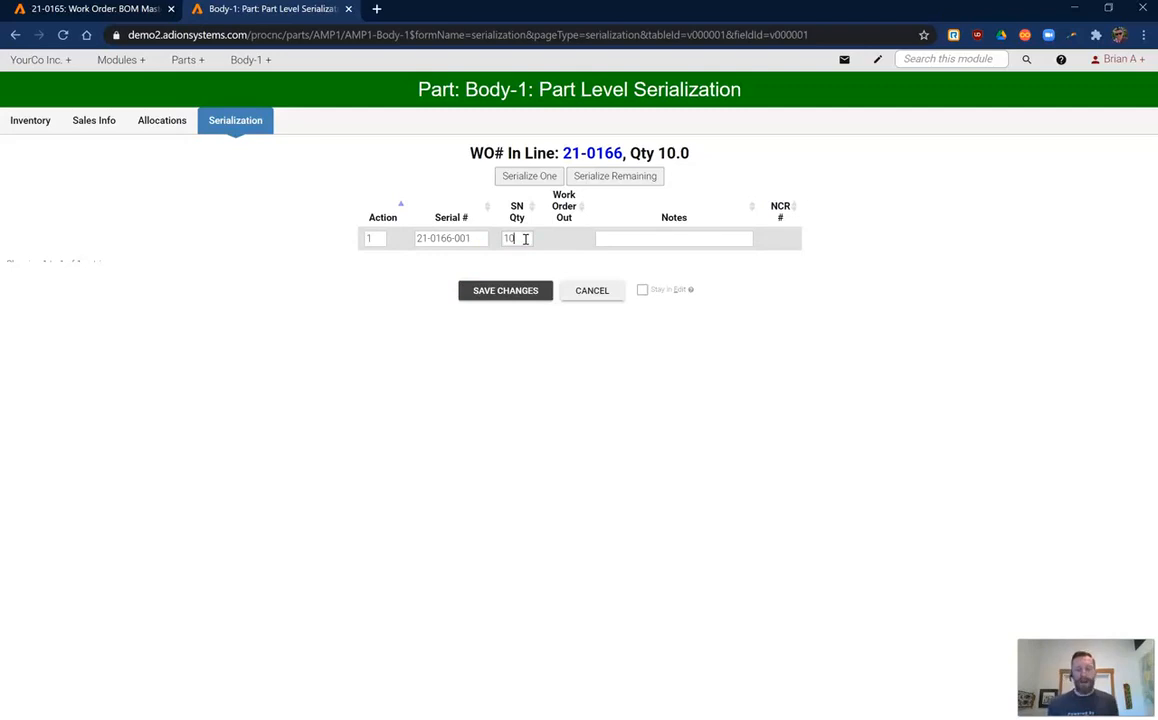
{"action": "left_click", "coordinate": [642, 177]}
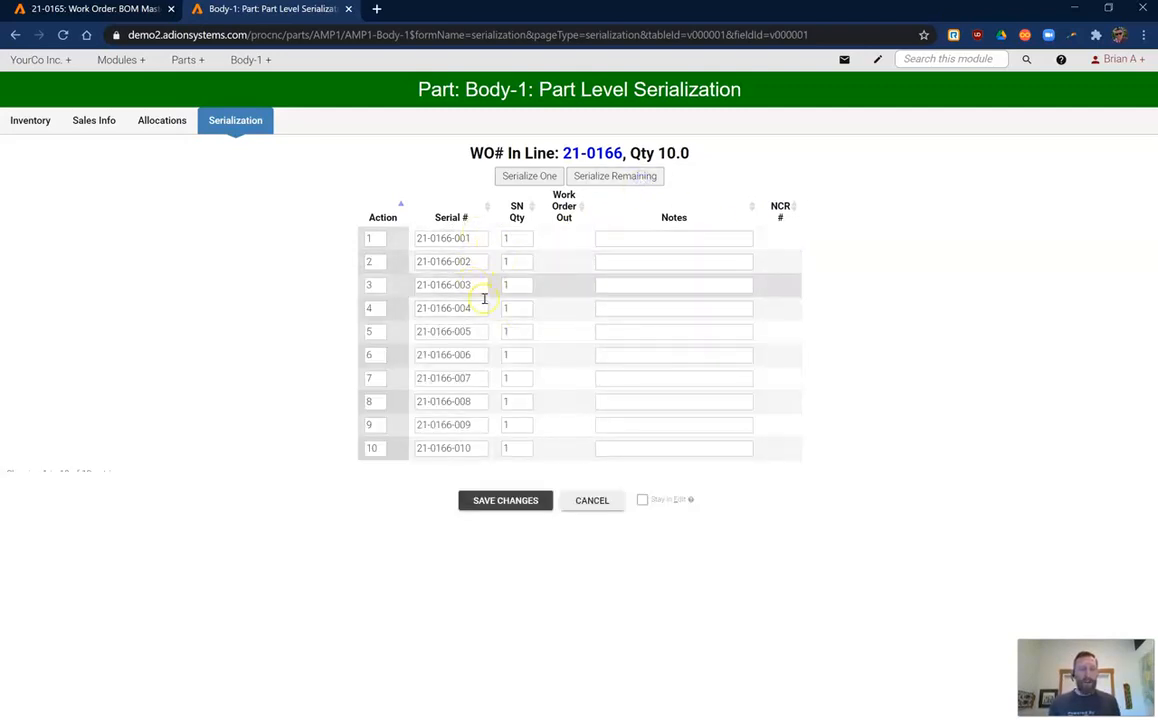
{"action": "double_click", "coordinate": [673, 153]}
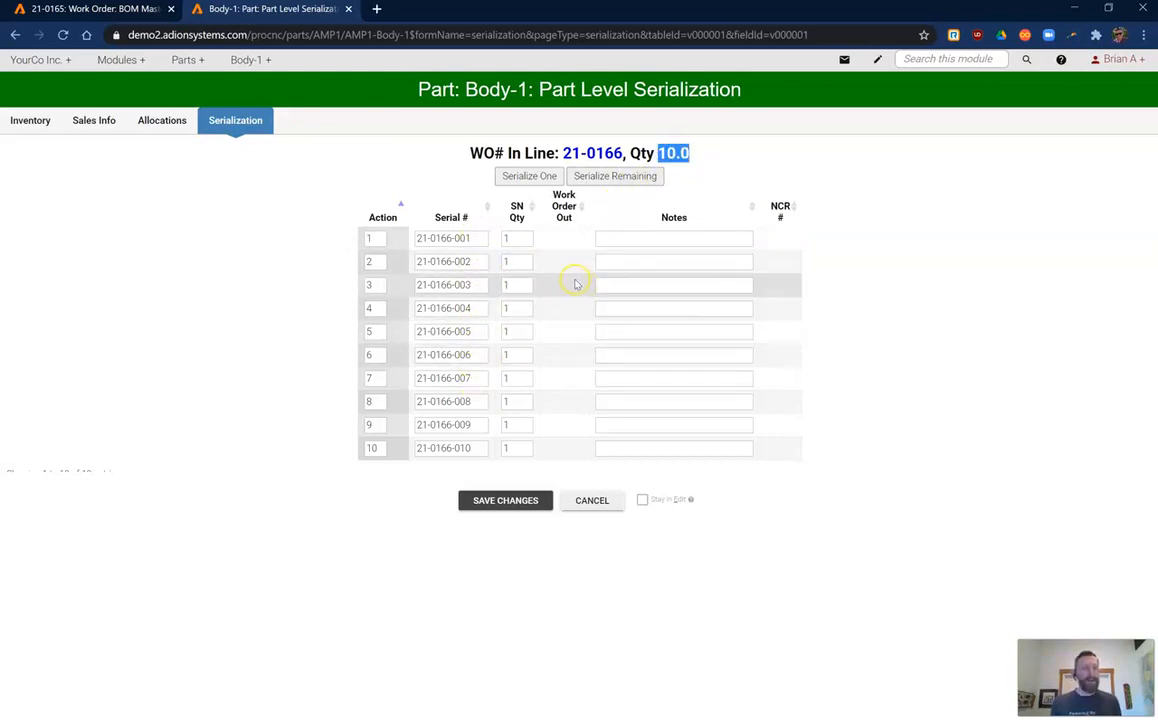
{"action": "left_click", "coordinate": [495, 503]}
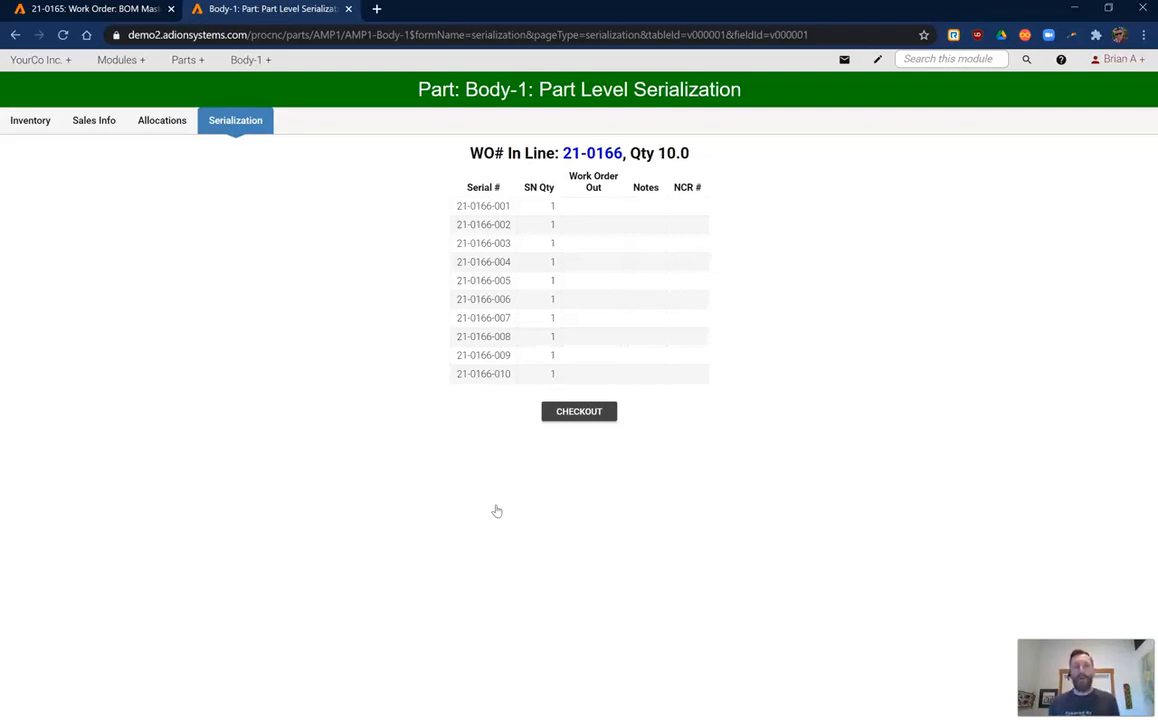
- Return to work order 21-0165's BOM, switch it to the Manage BOM view and open the order's assembly part R52-DM12
{"action": "left_click", "coordinate": [348, 9]}
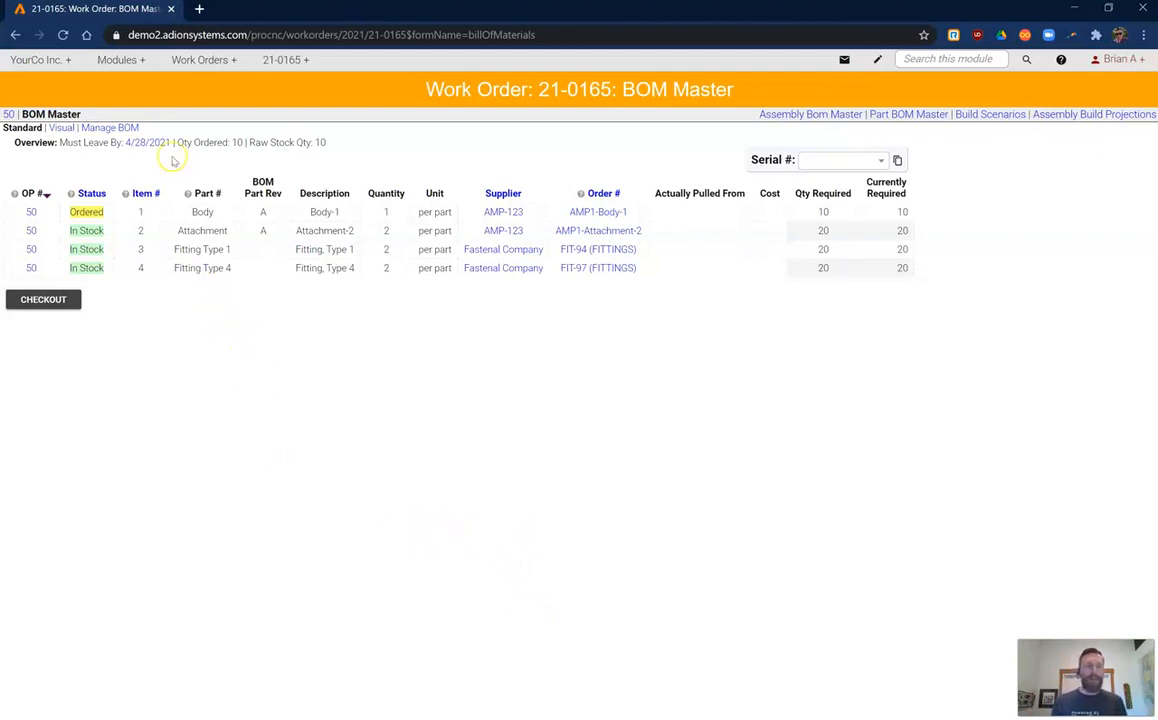
{"action": "left_click", "coordinate": [129, 128]}
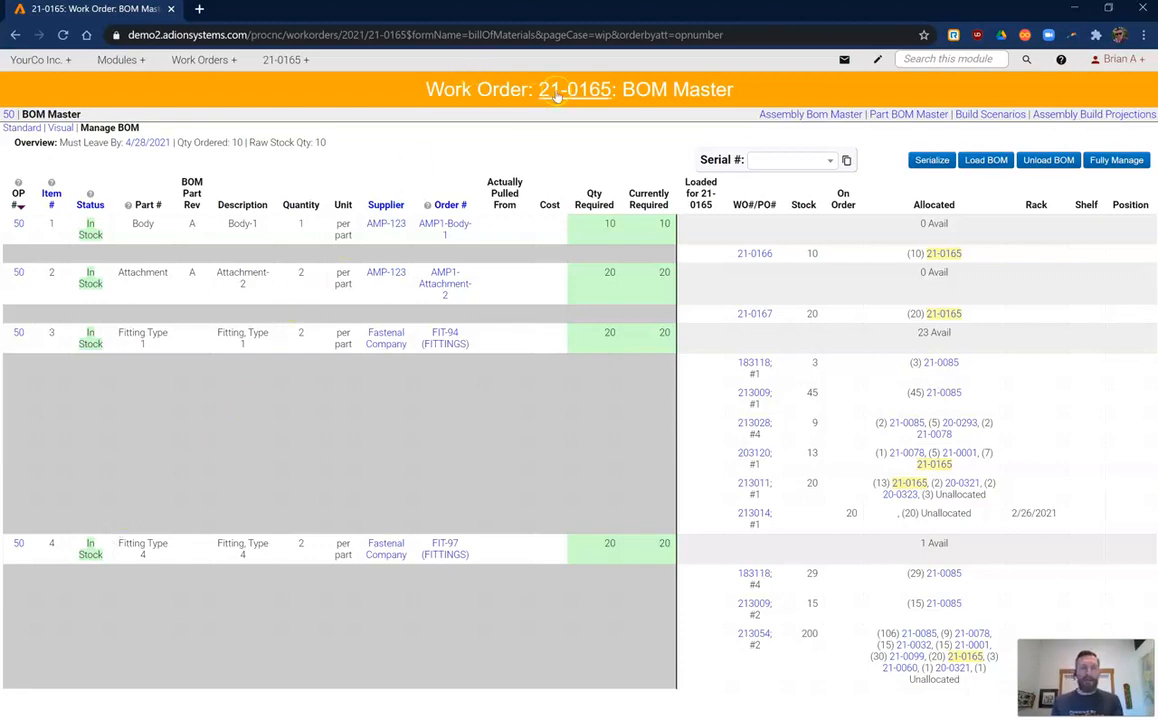
{"action": "left_click", "coordinate": [536, 88]}
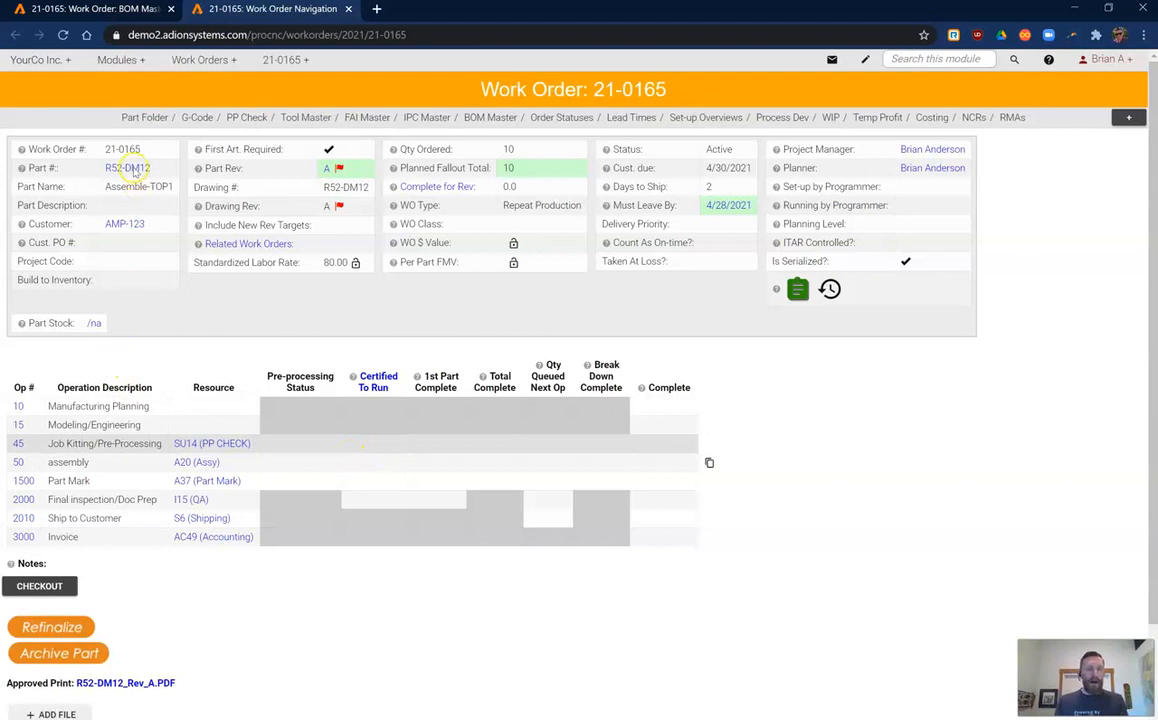
{"action": "left_click", "coordinate": [130, 168]}
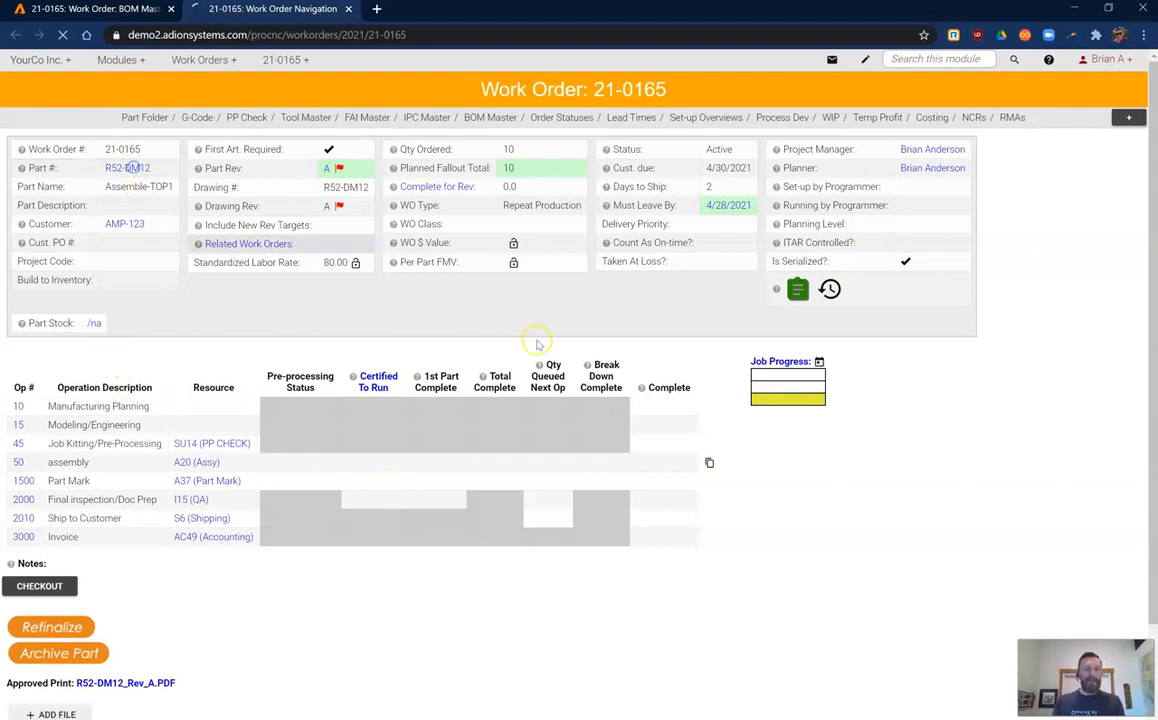
- Examine the serial numbers recorded for work order 21-0165 in R52-DM12's completed inventory sets
{"action": "scroll", "coordinate": [439, 450], "scroll_direction": "down", "scroll_amount": 3}
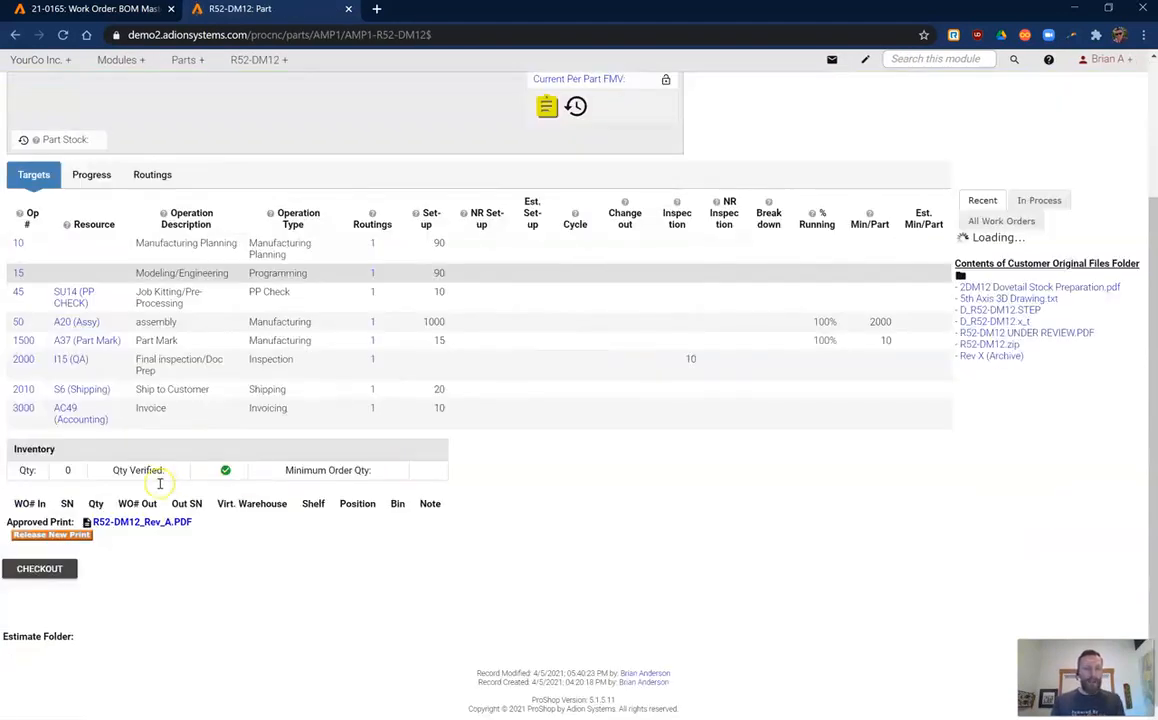
{"action": "left_click", "coordinate": [34, 454]}
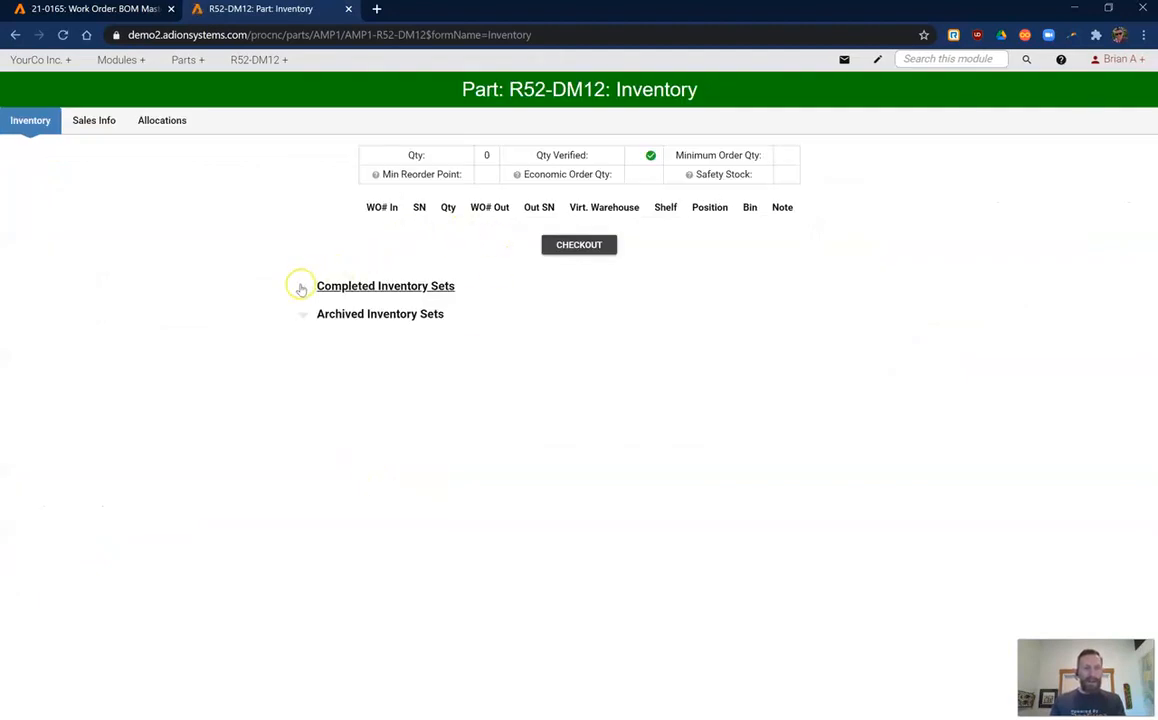
{"action": "left_click", "coordinate": [300, 287]}
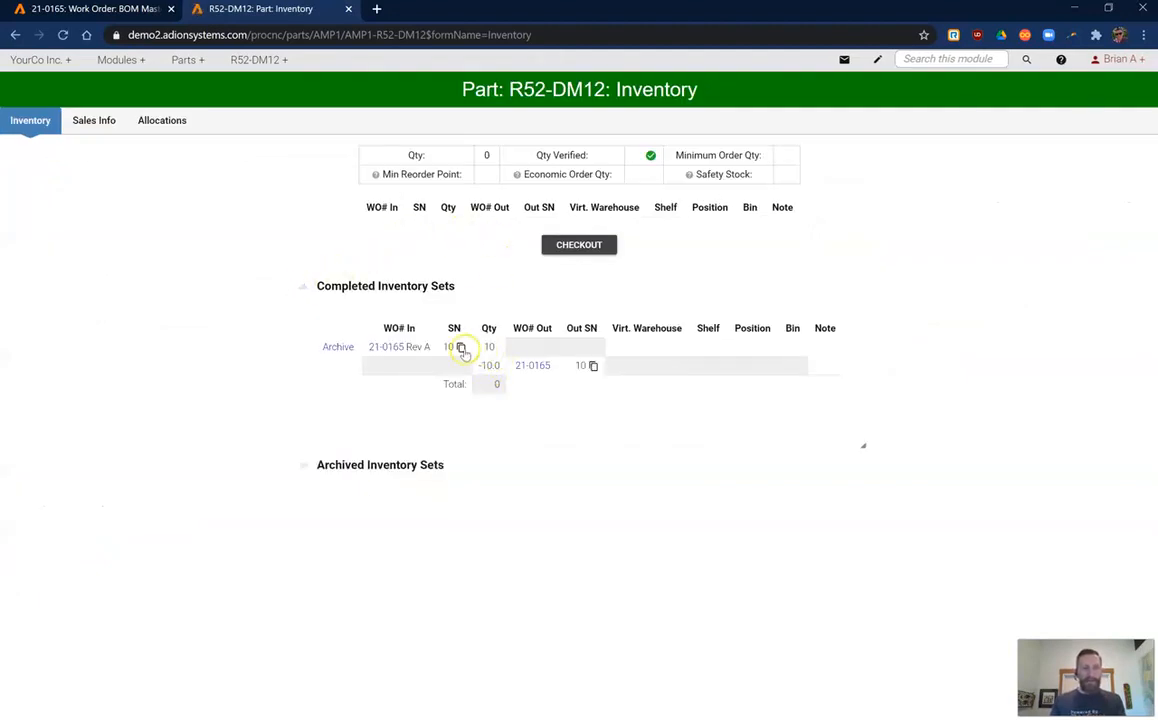
{"action": "left_click", "coordinate": [461, 347]}
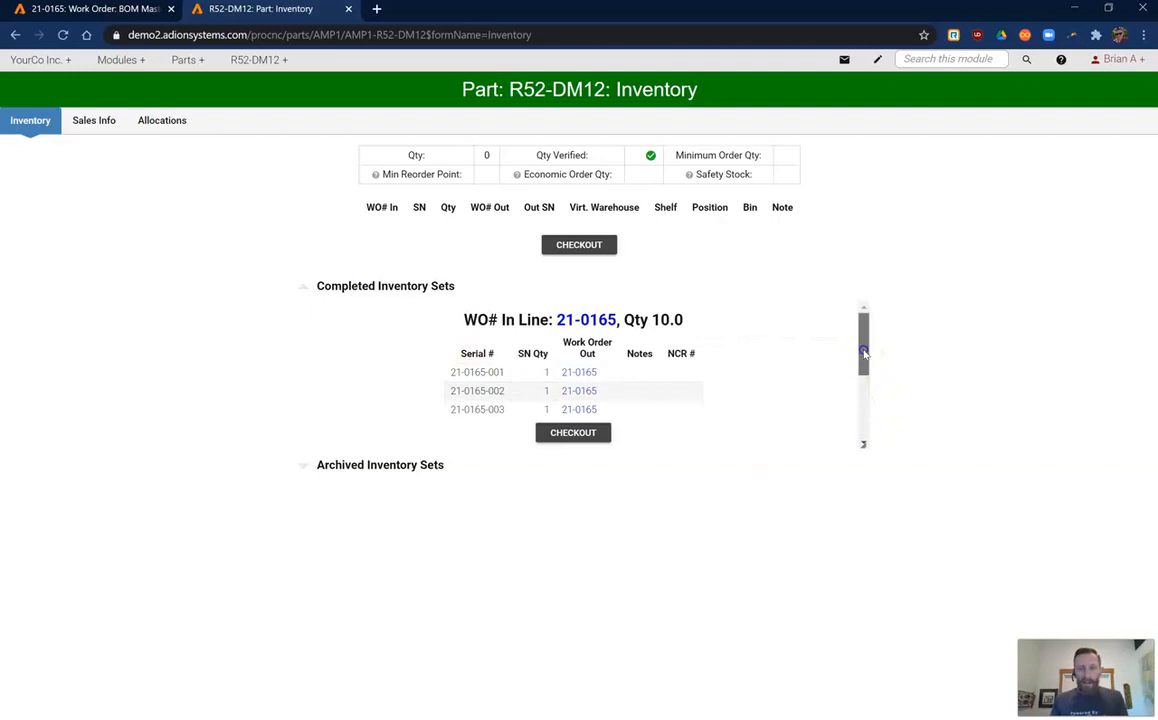
{"action": "left_click", "coordinate": [862, 443]}
{"action": "left_click_drag", "start_coordinate": [860, 449], "coordinate": [887, 692]}
{"action": "left_click_drag", "start_coordinate": [519, 372], "coordinate": [493, 410]}
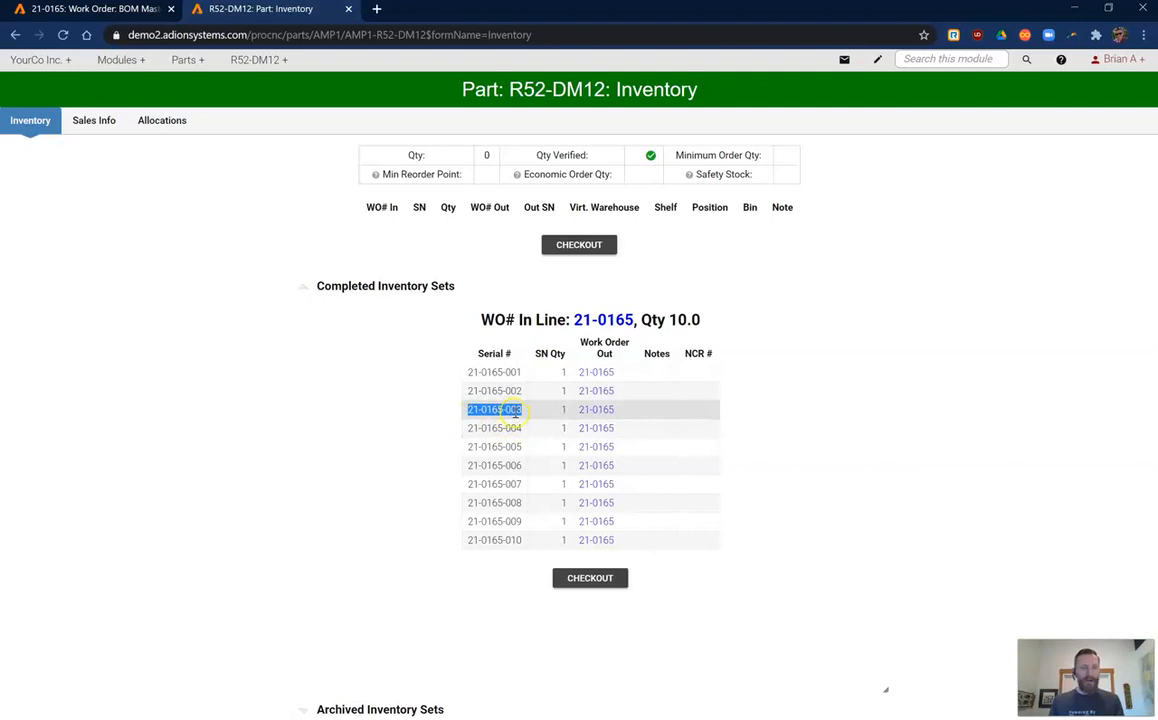
{"action": "left_click_drag", "start_coordinate": [521, 372], "coordinate": [479, 371]}
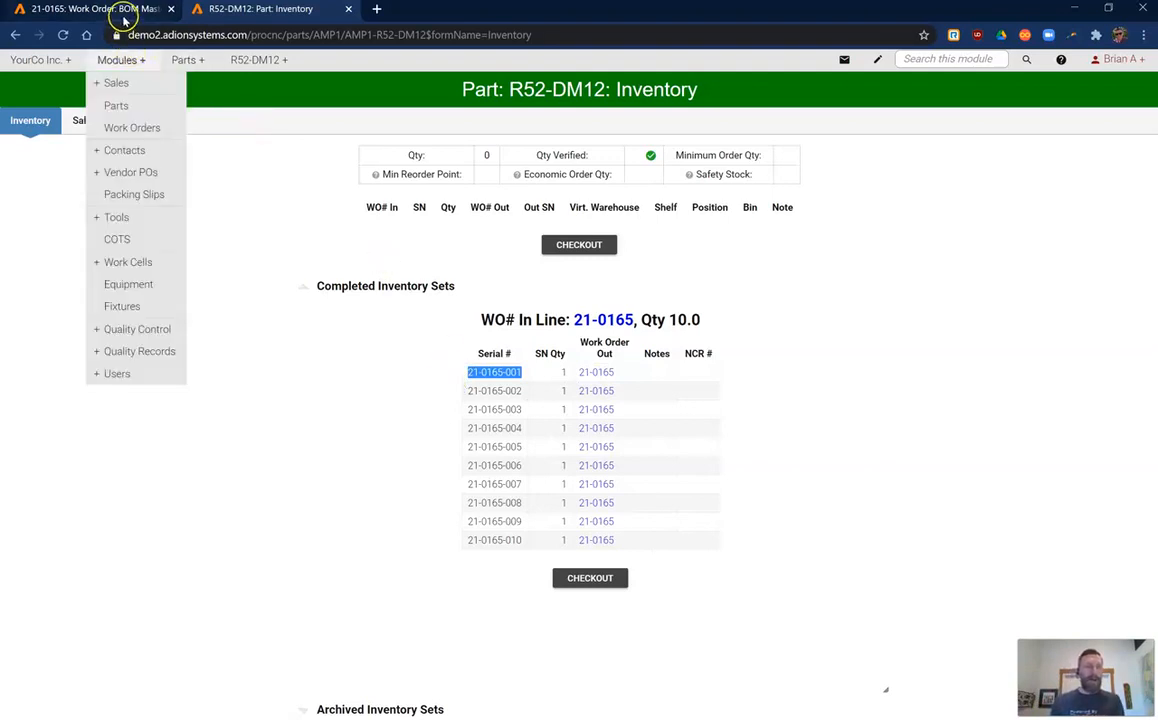
- Return to work order 21-0165's BOM and select assembly serial number 21-0165-001
{"action": "left_click", "coordinate": [126, 12]}
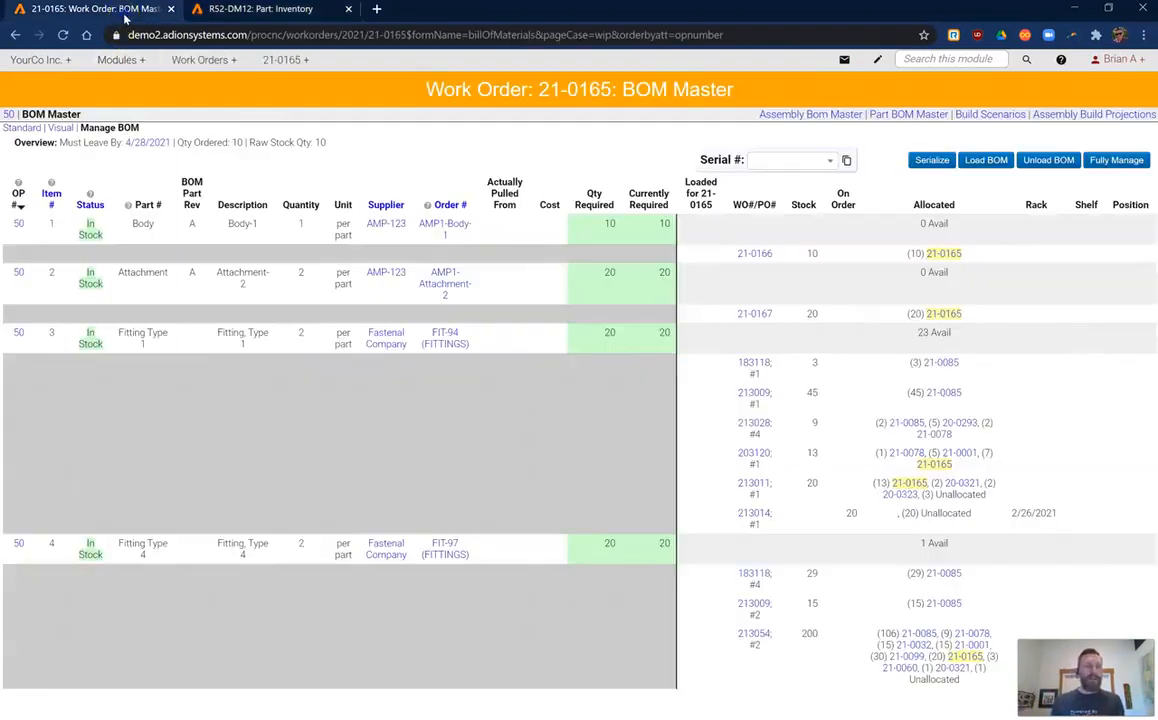
{"action": "left_click", "coordinate": [825, 160]}
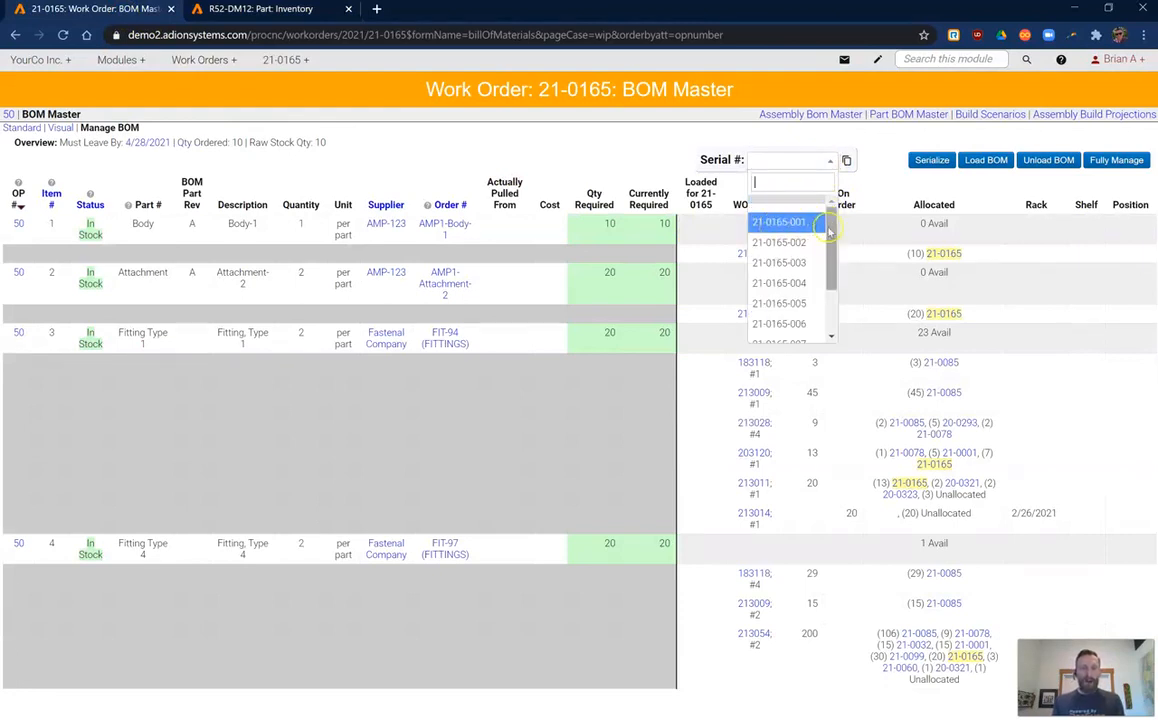
{"action": "scroll", "coordinate": [833, 275], "scroll_direction": "down", "scroll_amount": 2}
{"action": "scroll", "coordinate": [837, 306], "scroll_direction": "up", "scroll_amount": 3}
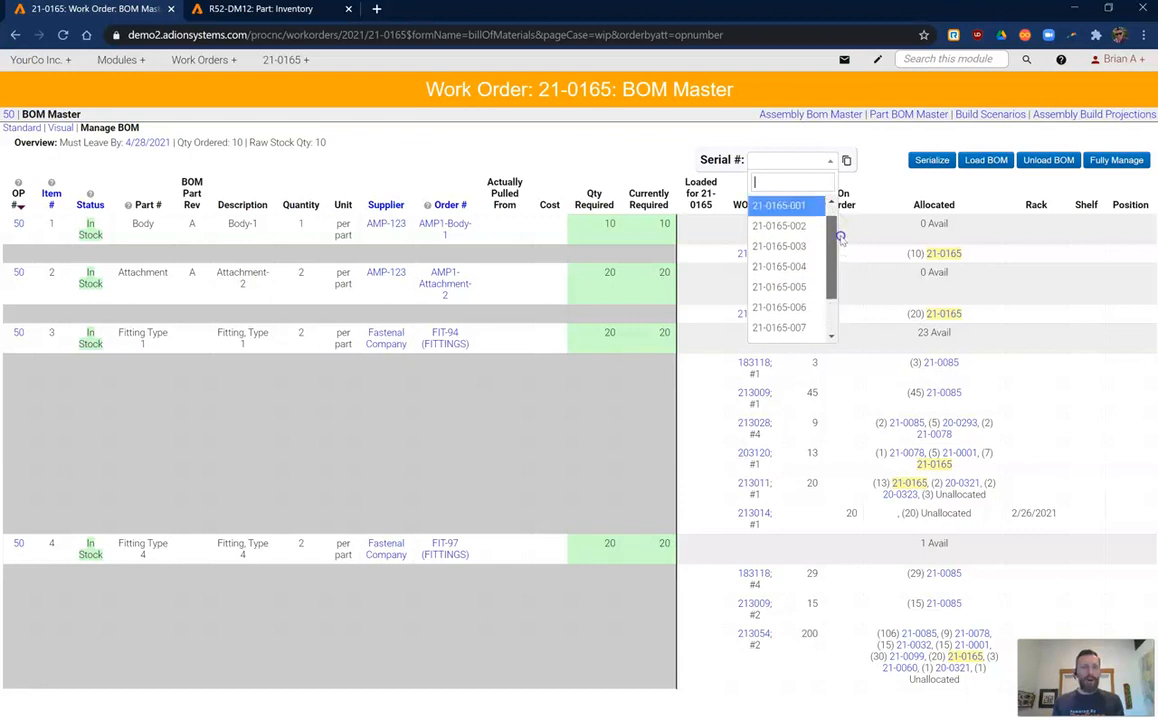
{"action": "left_click", "coordinate": [792, 226]}
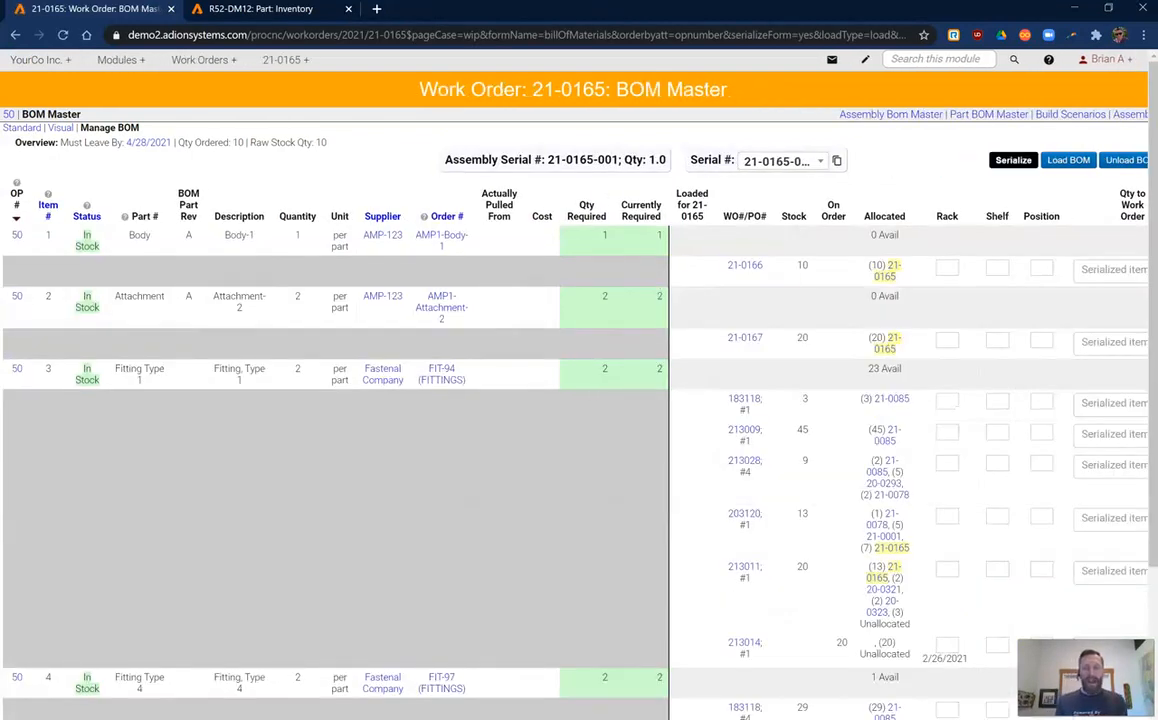
- Assign serialized item 21-0166-003 to the Body line from work order 21-0166
{"action": "scroll", "coordinate": [574, 400], "scroll_direction": "right", "scroll_amount": 1}
{"action": "left_click", "coordinate": [1039, 338]}
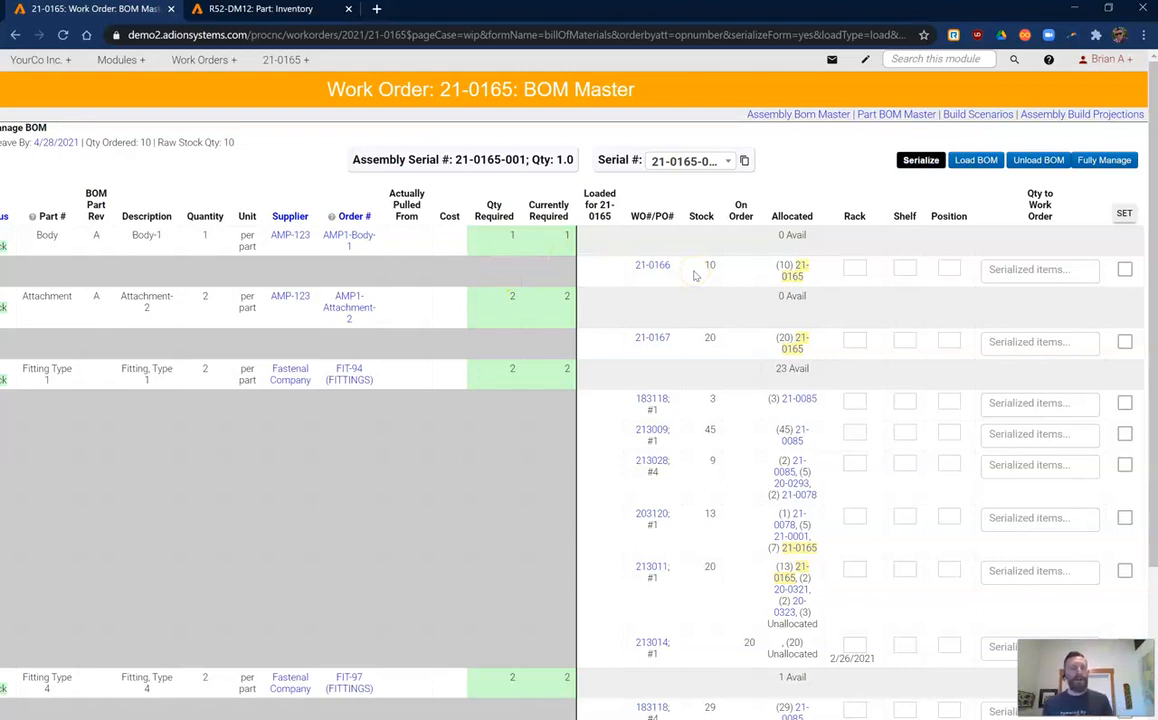
{"action": "left_click", "coordinate": [1020, 268]}
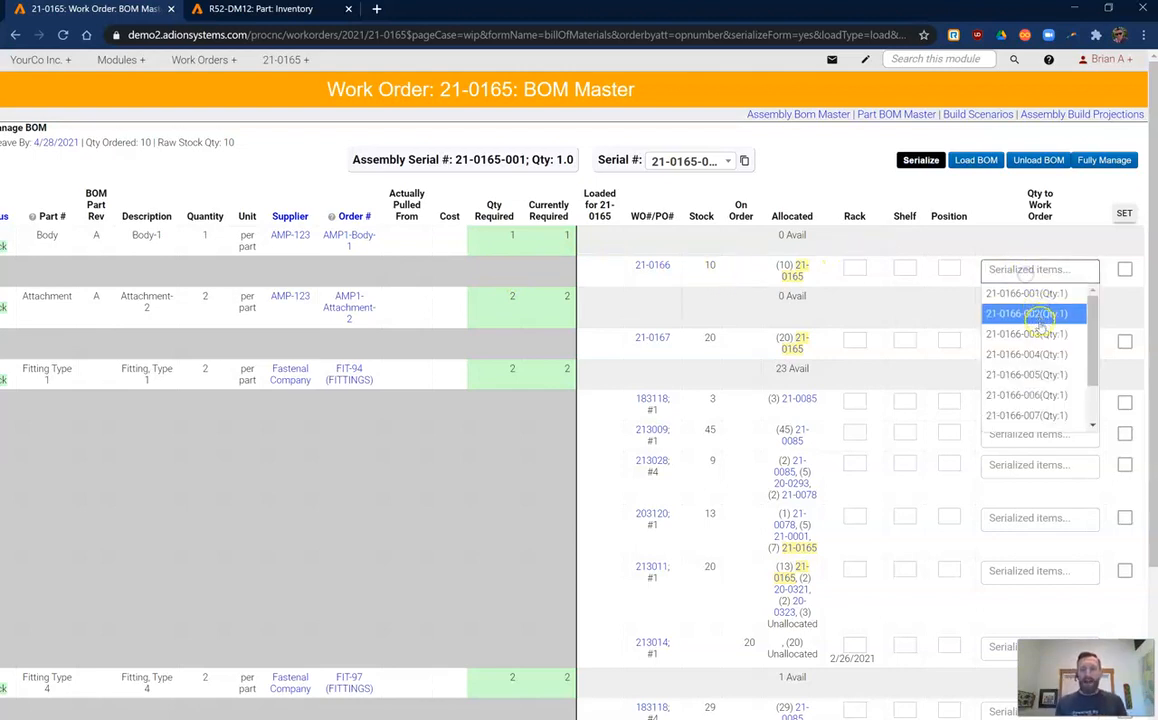
{"action": "scroll", "coordinate": [1042, 362], "scroll_direction": "down", "scroll_amount": 3}
{"action": "scroll", "coordinate": [1030, 265], "scroll_direction": "up", "scroll_amount": 5}
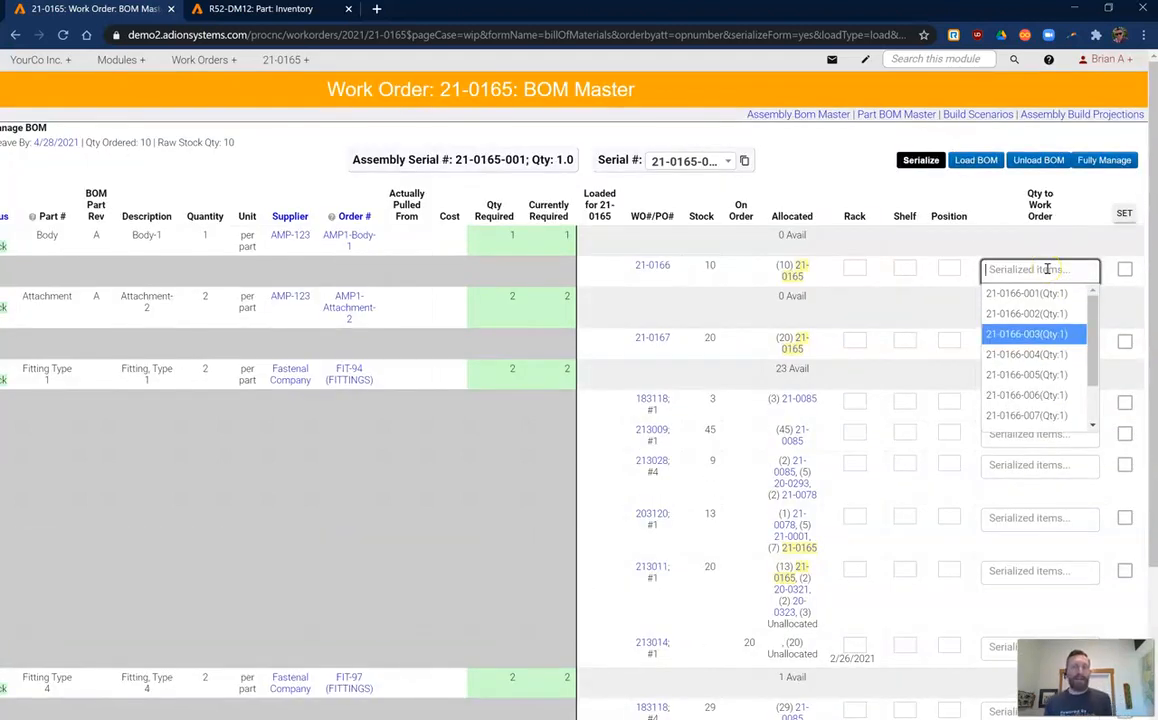
{"action": "left_click", "coordinate": [1048, 336]}
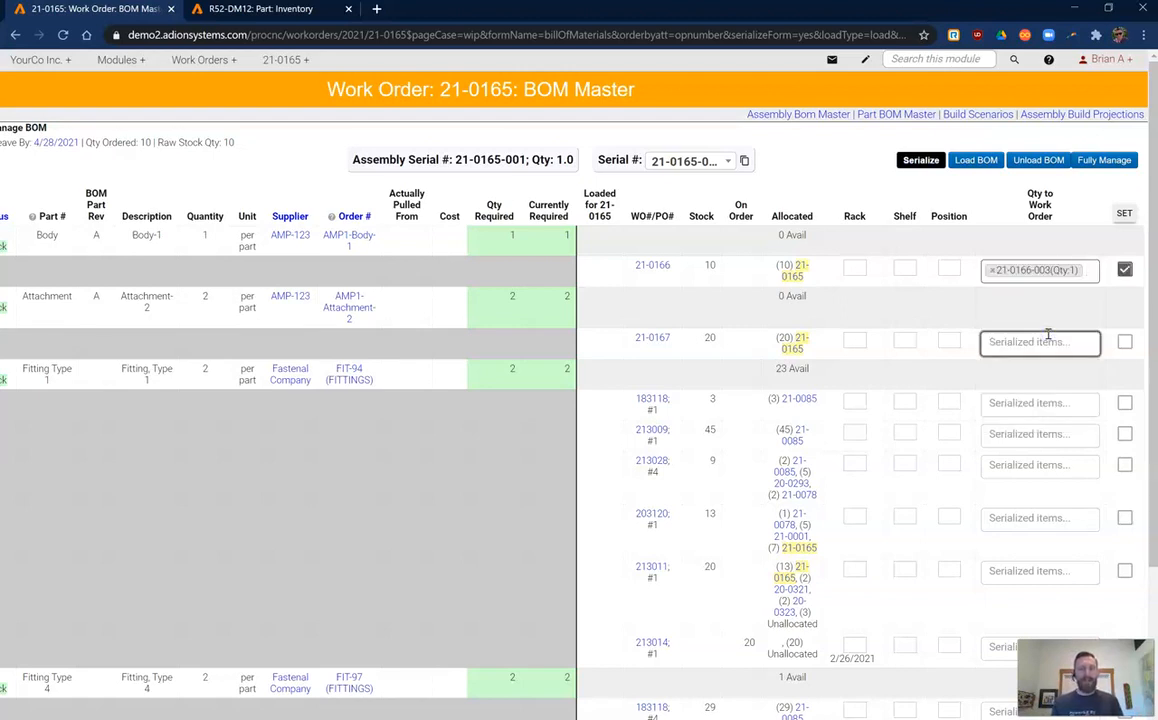
- Assign serialized item ATM-006 to the Attachment line from work order 21-0167
{"action": "scroll", "coordinate": [1045, 335], "scroll_direction": "down", "scroll_amount": 1}
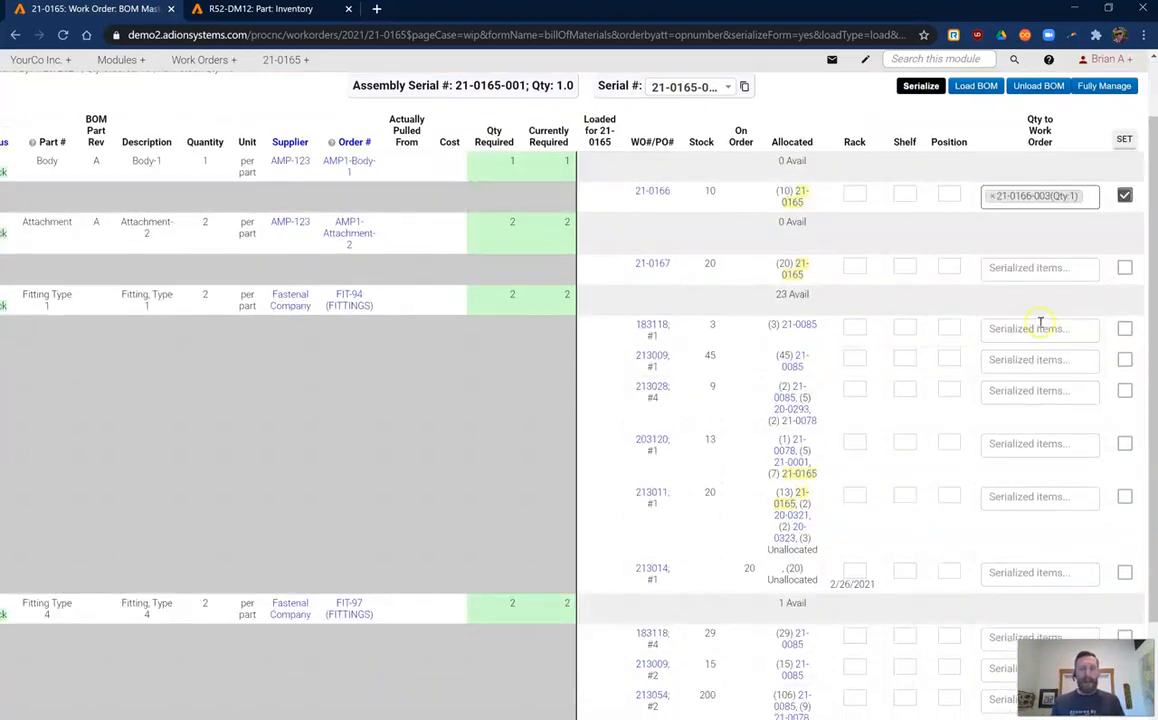
{"action": "left_click", "coordinate": [1027, 268]}
{"action": "left_click", "coordinate": [1050, 394]}
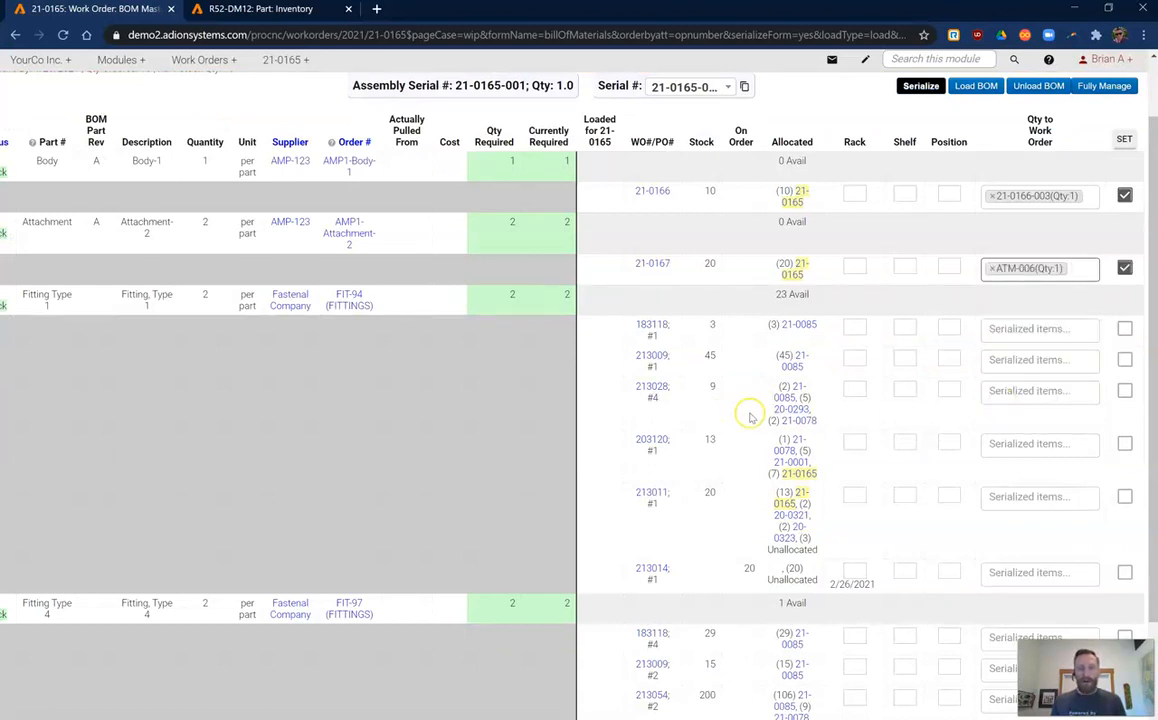
- Check which Fitting Type 1 stock lines are allocated to work order 21-0165
{"action": "left_click", "coordinate": [851, 490]}
{"action": "left_click_drag", "start_coordinate": [820, 476], "coordinate": [811, 474]}
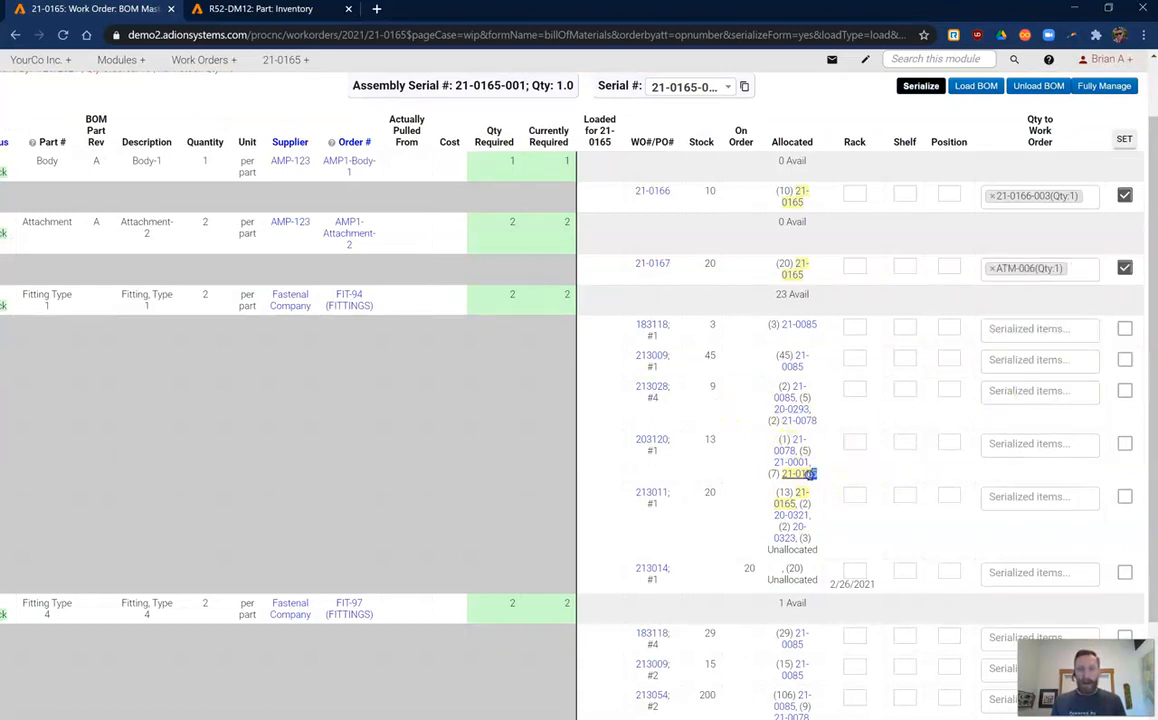
{"action": "left_click", "coordinate": [784, 476]}
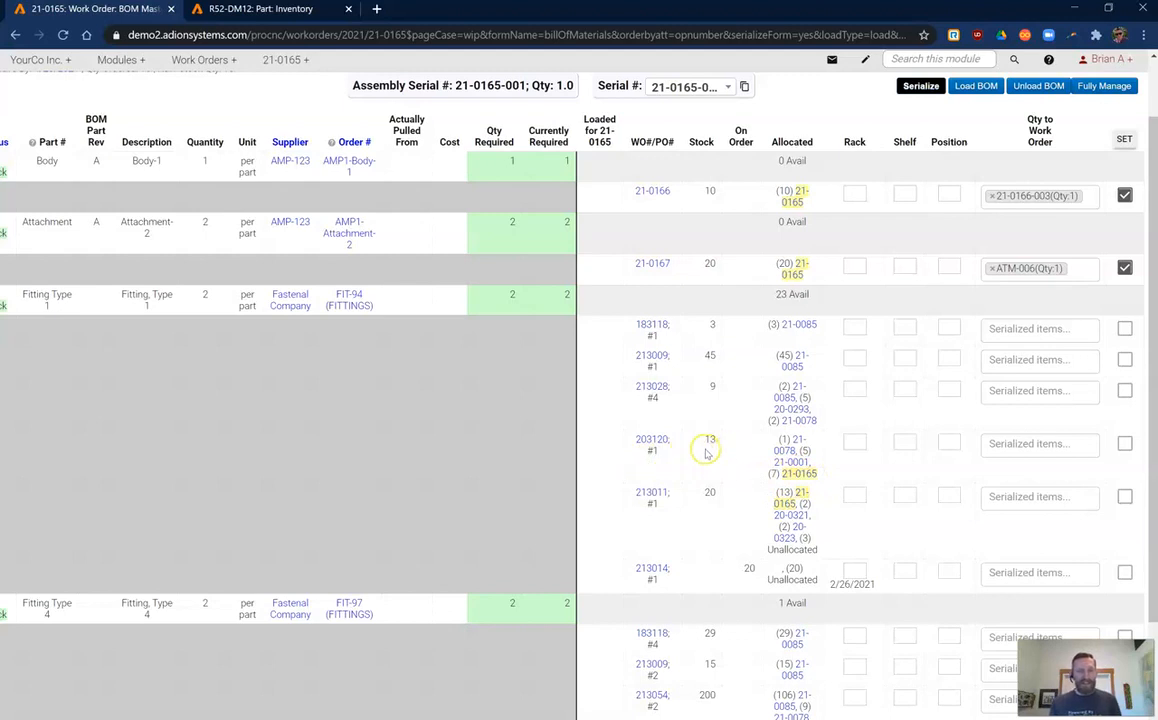
- Assign serialized item 203120#1-001 to the Fitting Type 1 line and 213054#2-001 to the Fitting Type 4 line
{"action": "left_click", "coordinate": [1058, 446]}
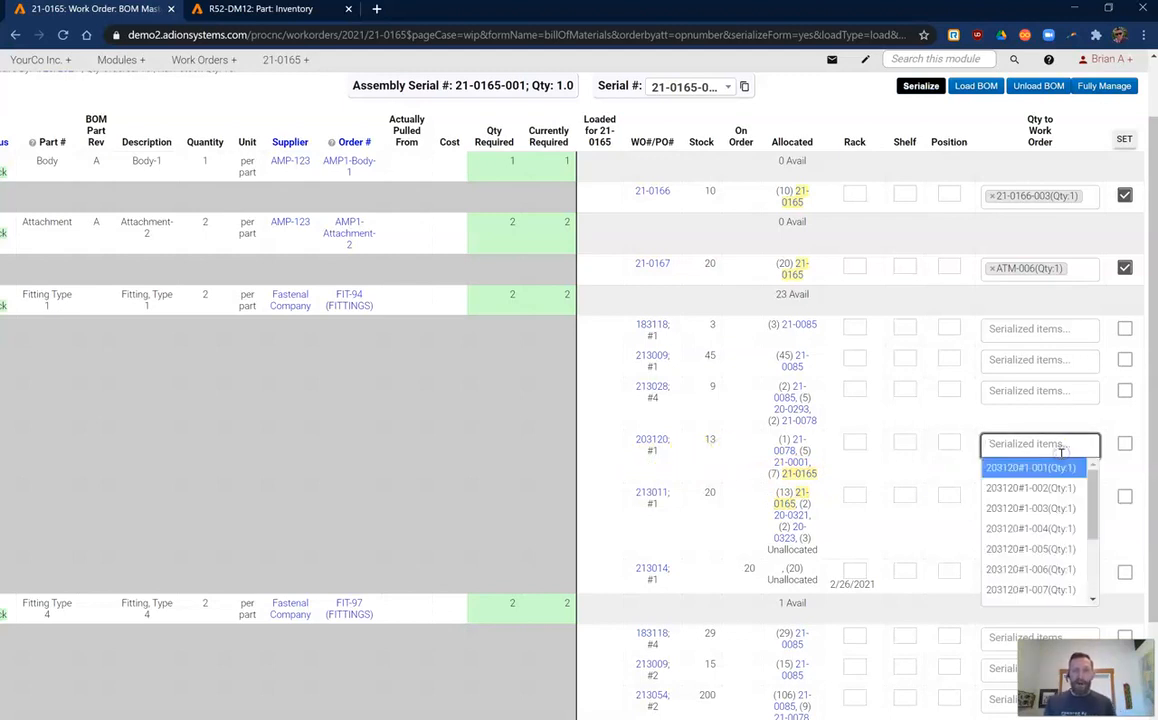
{"action": "left_click", "coordinate": [1062, 468]}
{"action": "scroll", "coordinate": [1058, 500], "scroll_direction": "down", "scroll_amount": 2}
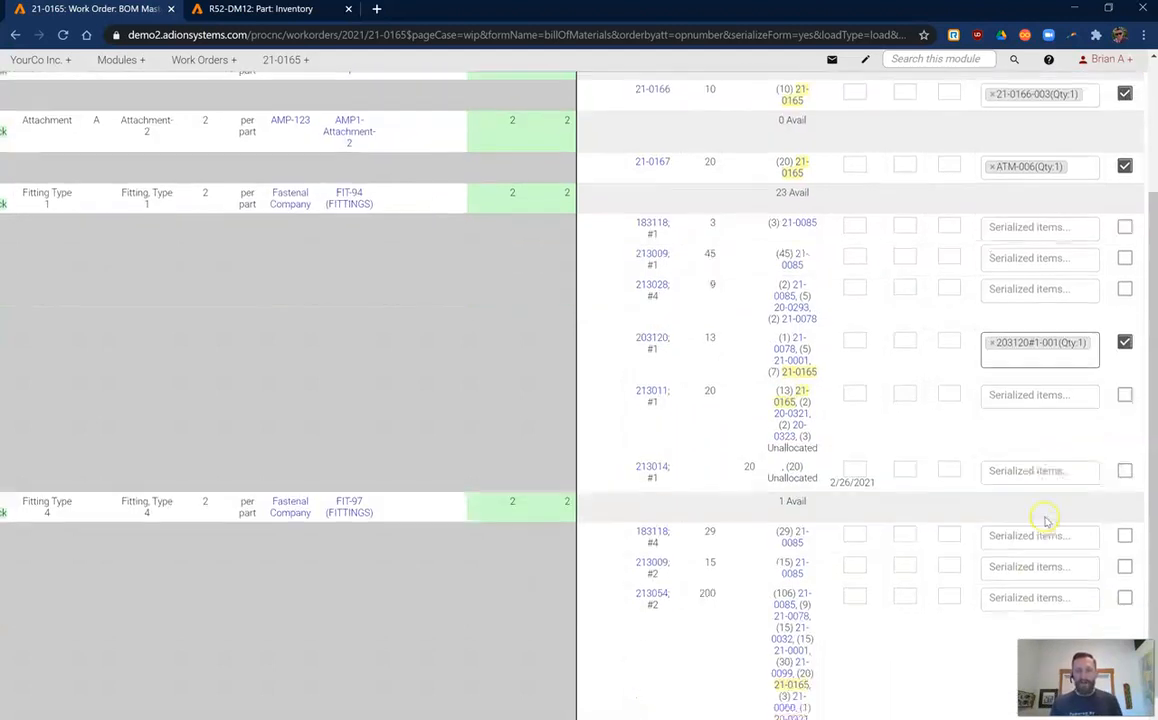
{"action": "left_click", "coordinate": [1024, 573]}
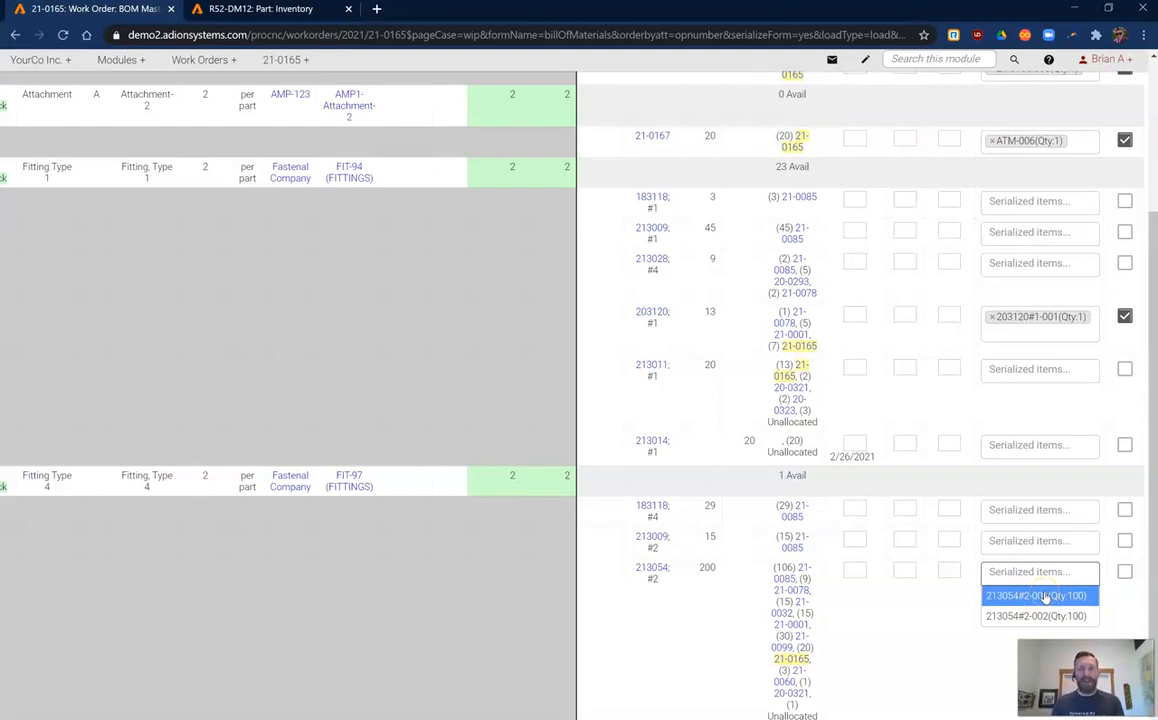
{"action": "left_click", "coordinate": [1041, 596]}
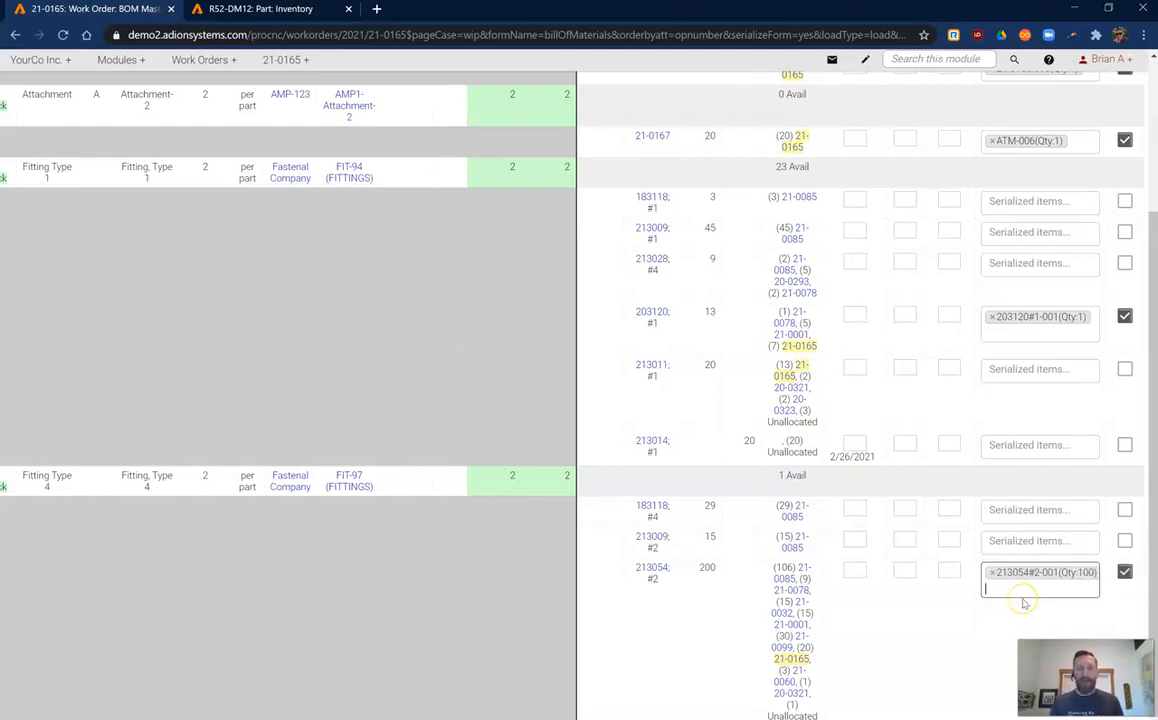
- Review the serialized items chosen on each BOM line for assembly serial number 21-0165-001
{"action": "scroll", "coordinate": [1023, 603], "scroll_direction": "up", "scroll_amount": 1}
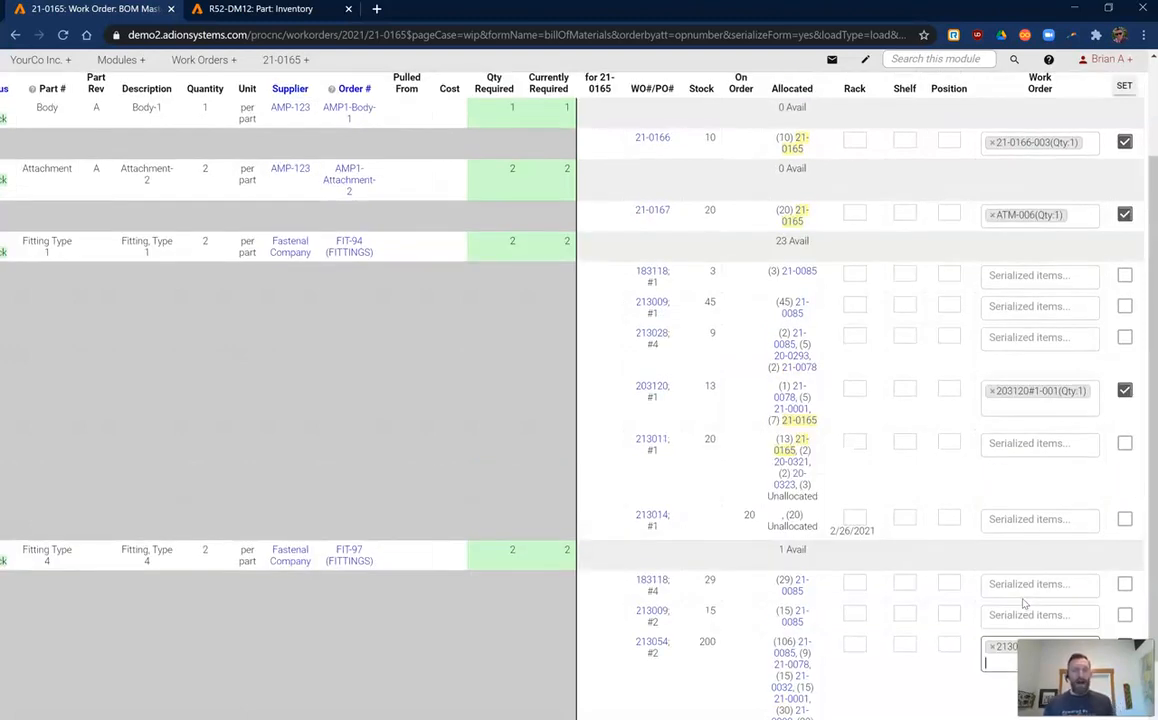
{"action": "scroll", "coordinate": [982, 507], "scroll_direction": "up", "scroll_amount": 2}
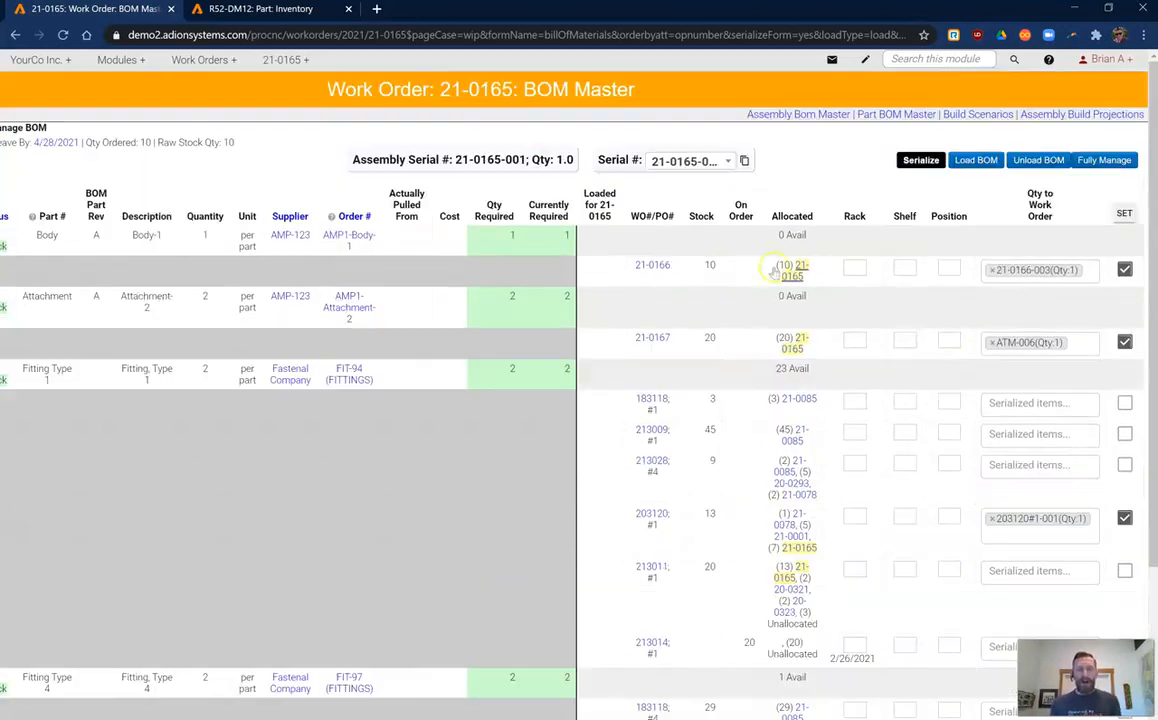
{"action": "left_click", "coordinate": [689, 164]}
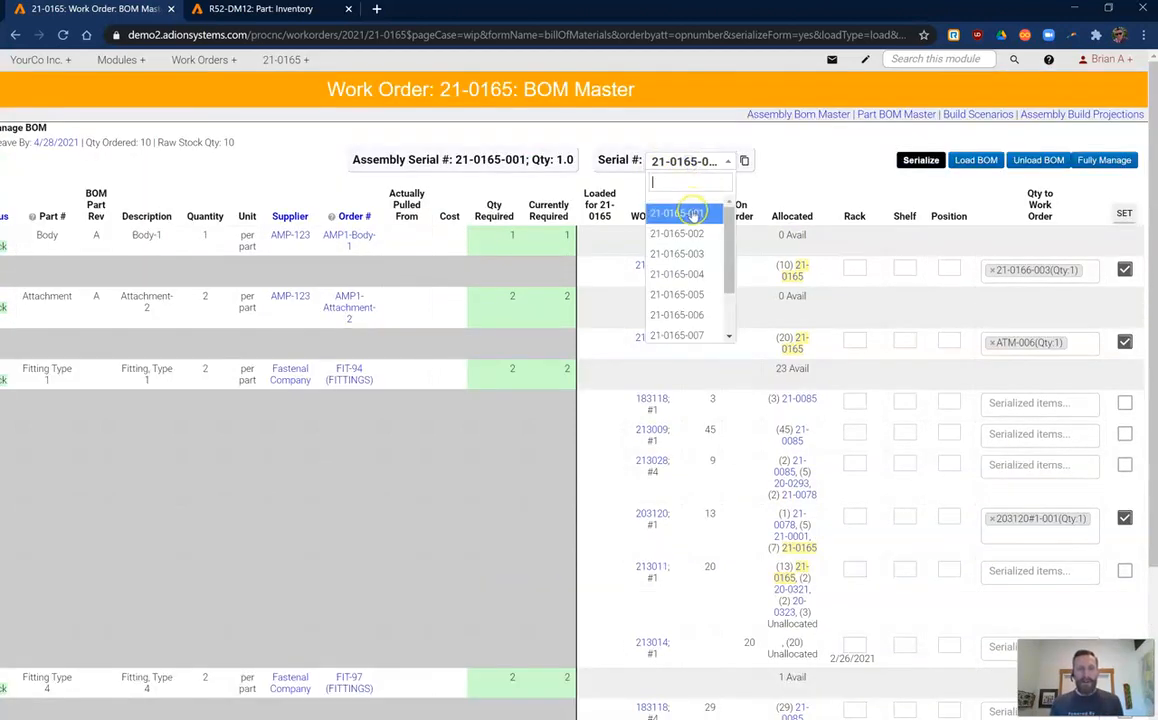
{"action": "left_click", "coordinate": [677, 213]}
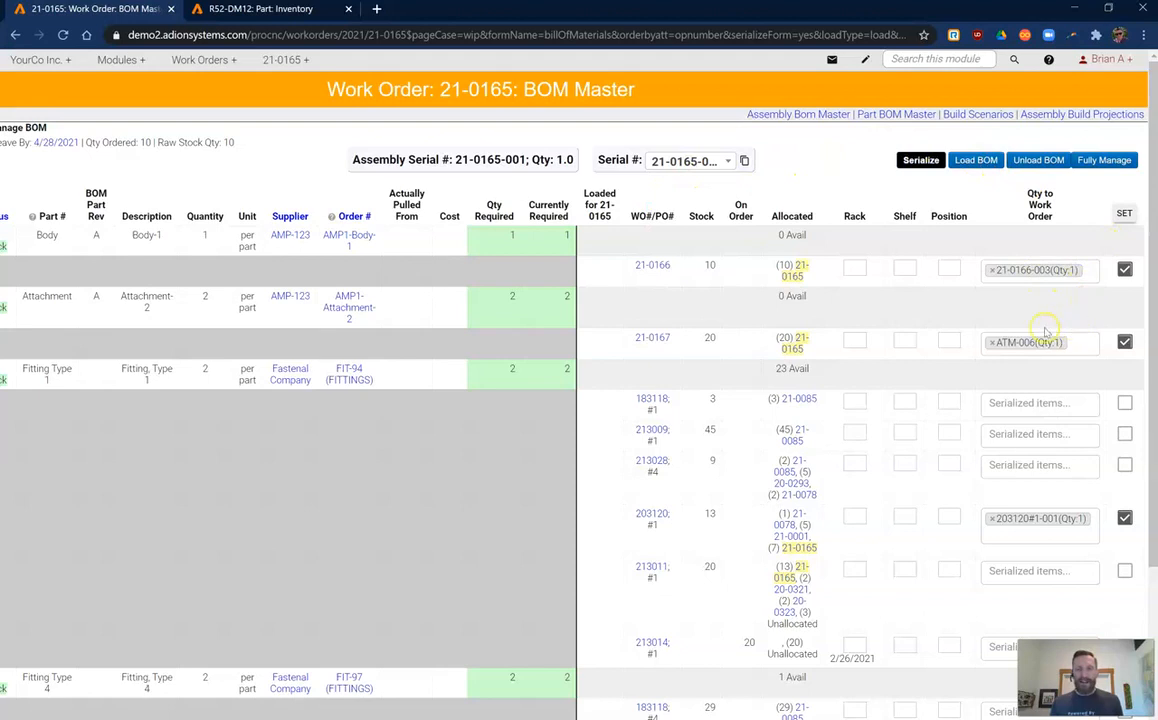
{"action": "scroll", "coordinate": [1045, 330], "scroll_direction": "down", "scroll_amount": 3}
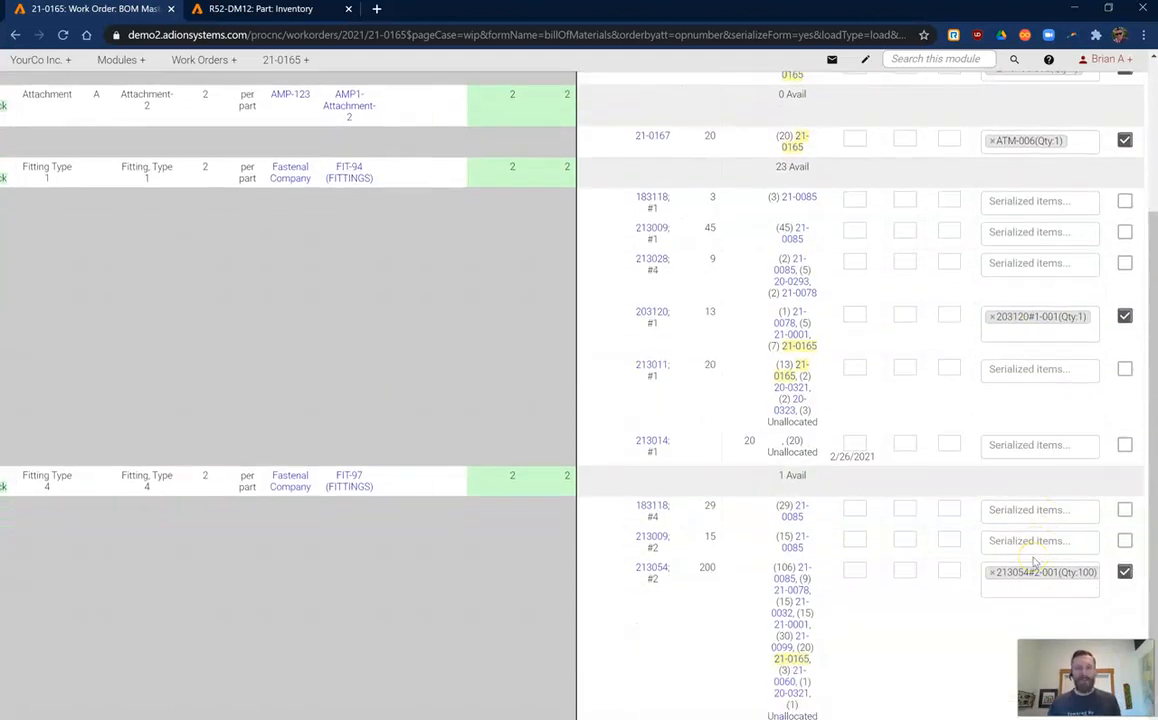
{"action": "scroll", "coordinate": [1039, 511], "scroll_direction": "up", "scroll_amount": 2}
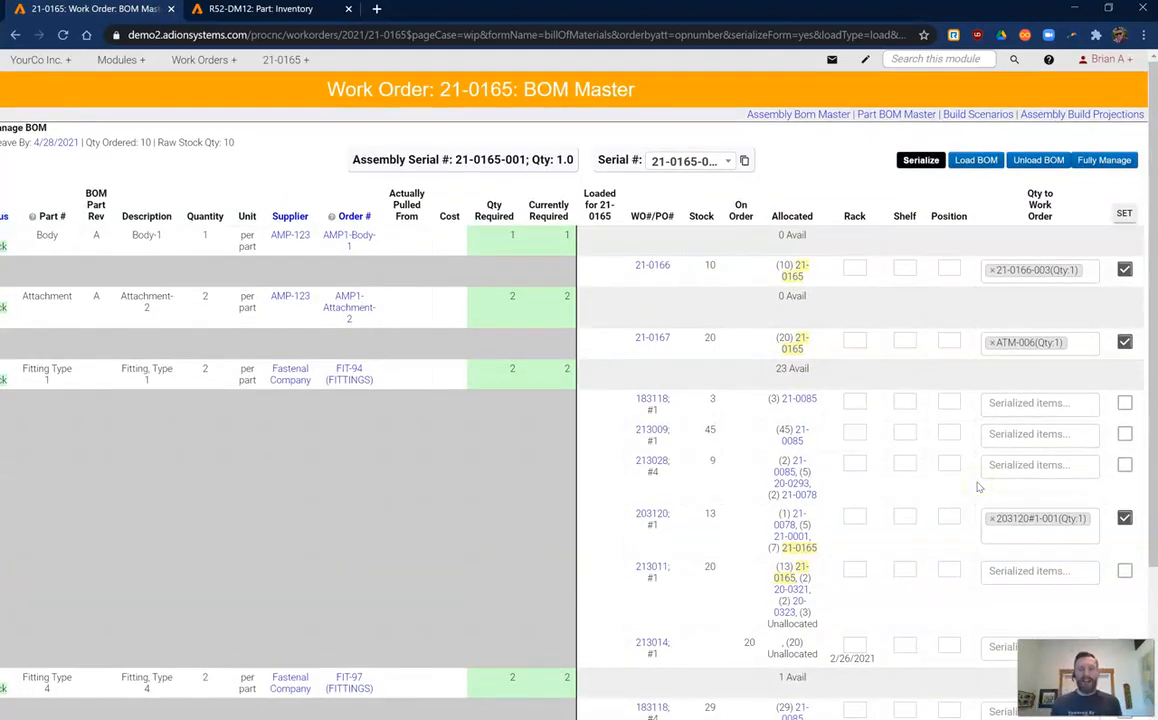
- Add serialized item ATM-007 to the Attachment line from work order 21-0167
{"action": "left_click", "coordinate": [1085, 340]}
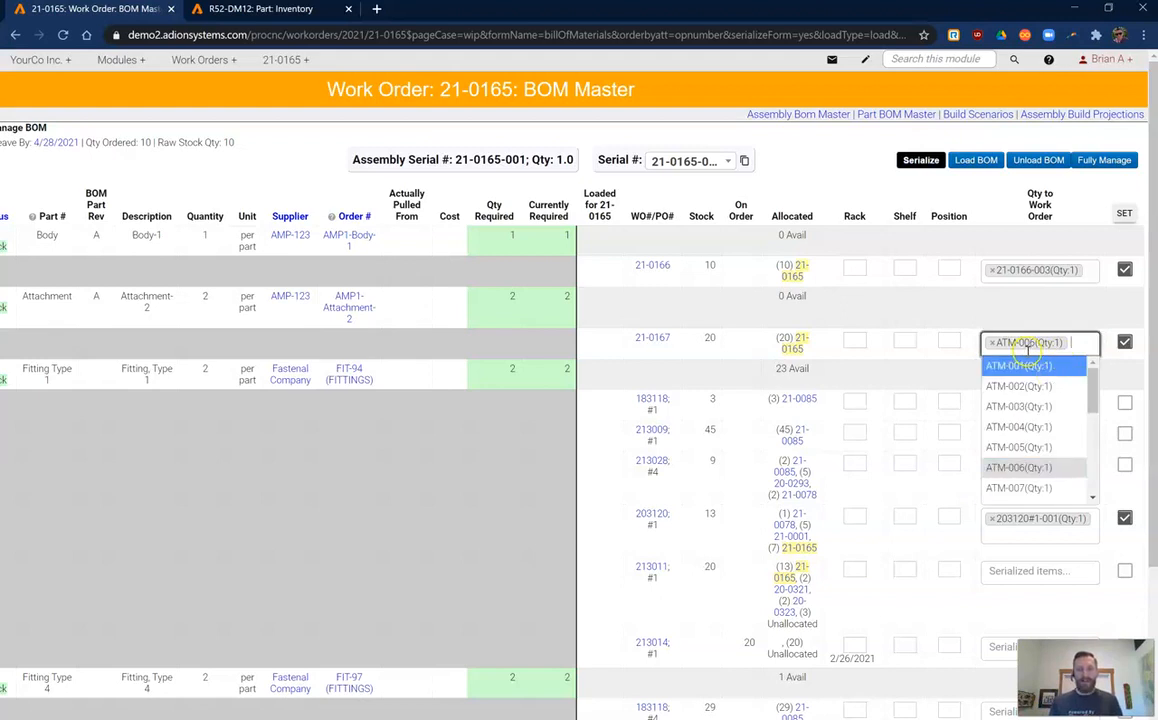
{"action": "double_click", "coordinate": [566, 296]}
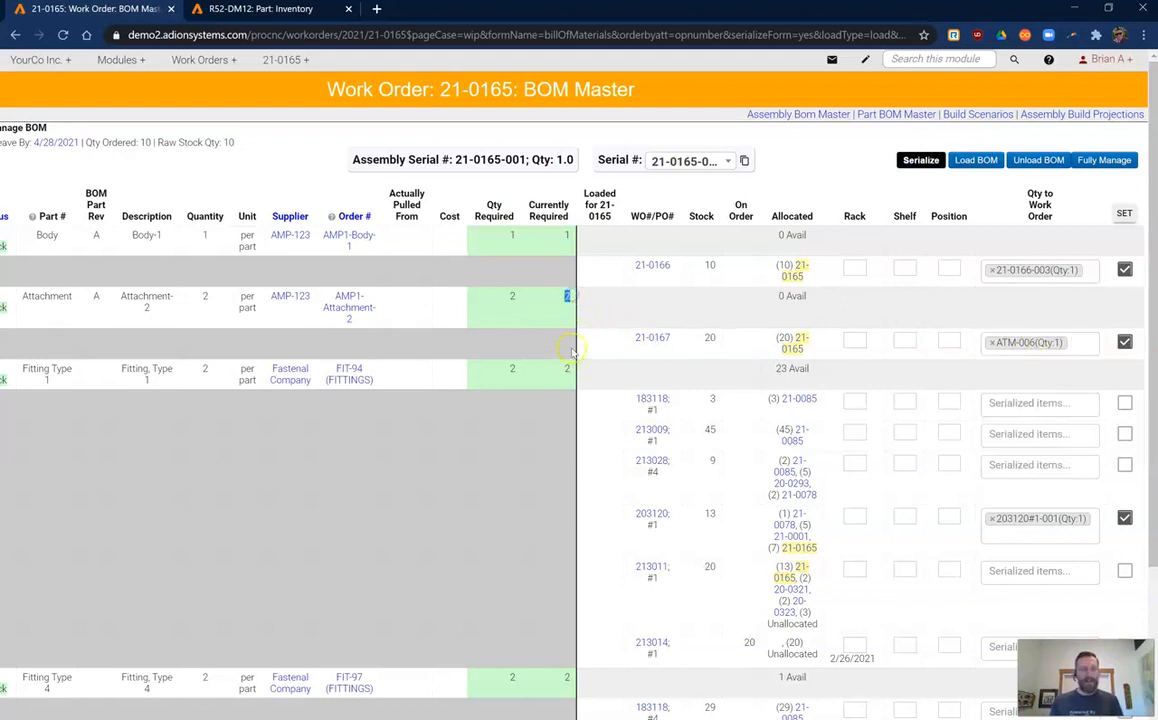
{"action": "left_click", "coordinate": [1088, 340]}
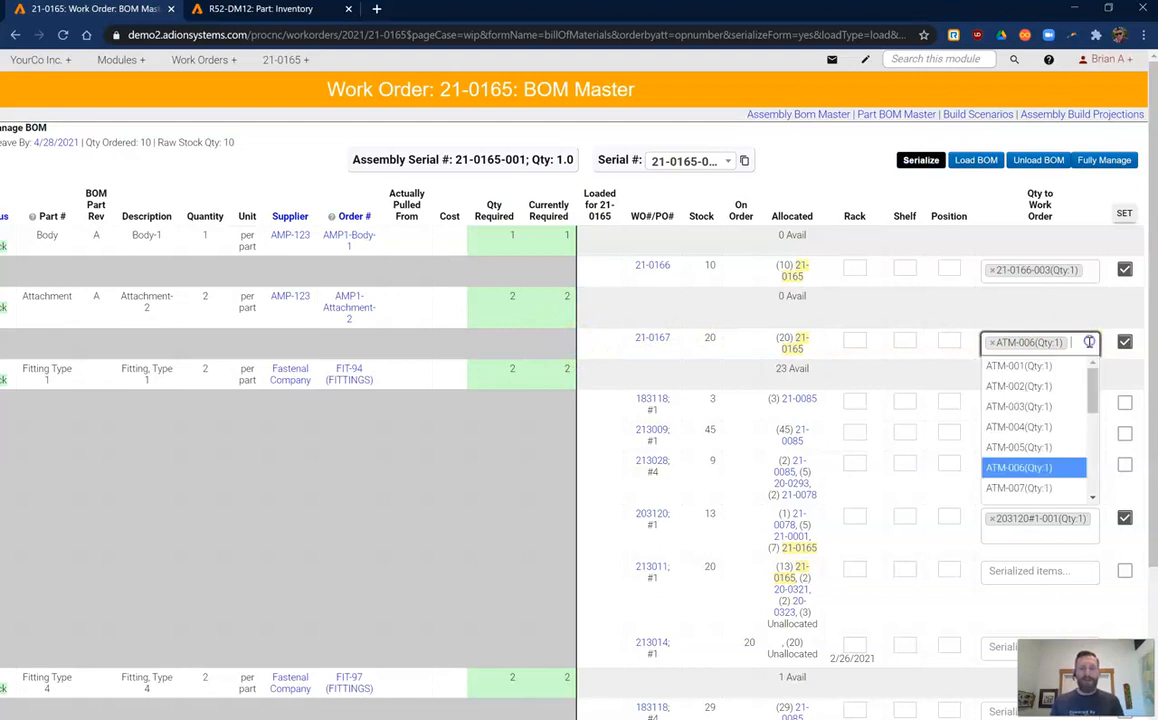
{"action": "left_click", "coordinate": [1039, 487]}
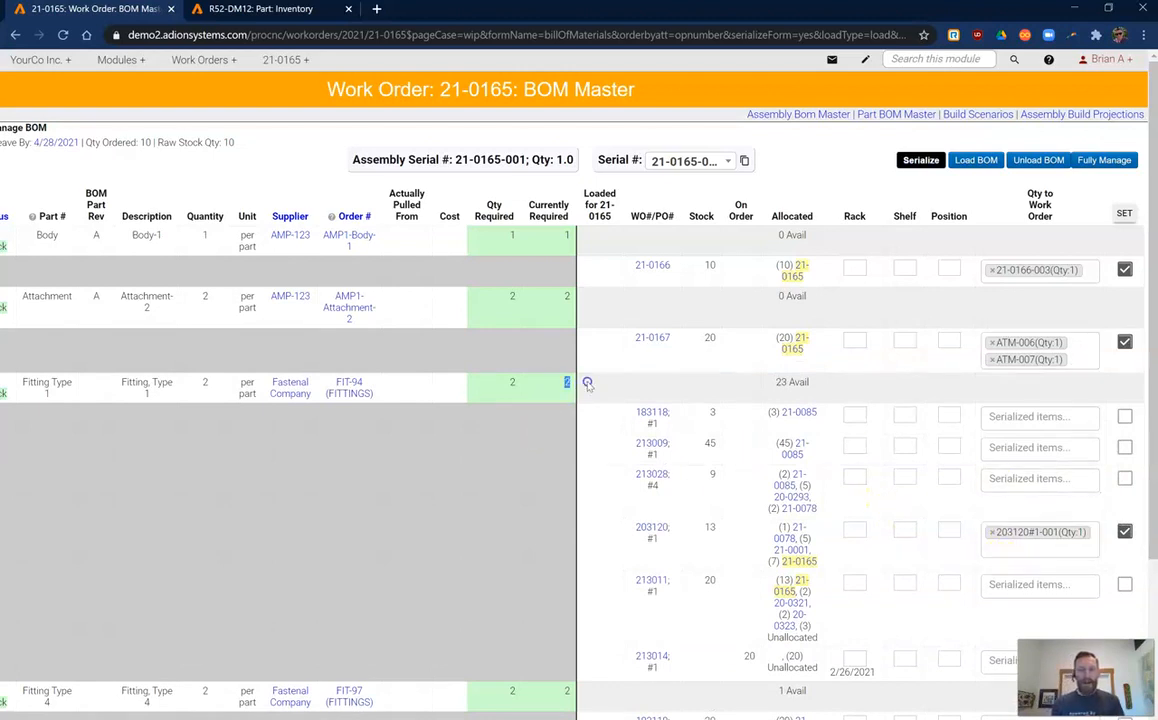
- Add serialized item 203120#1-002 to the Fitting Type 1 line from purchase order 203120
{"action": "left_click", "coordinate": [1040, 550]}
{"action": "scroll", "coordinate": [1040, 553], "scroll_direction": "down", "scroll_amount": 1}
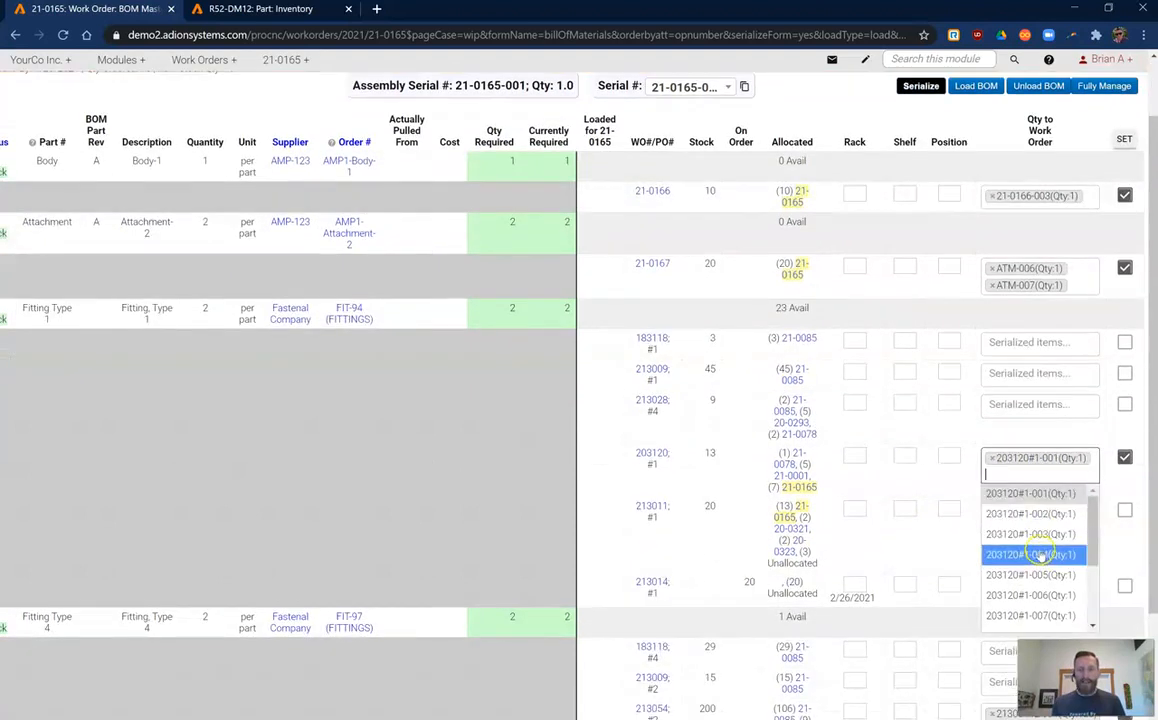
{"action": "left_click", "coordinate": [1049, 514]}
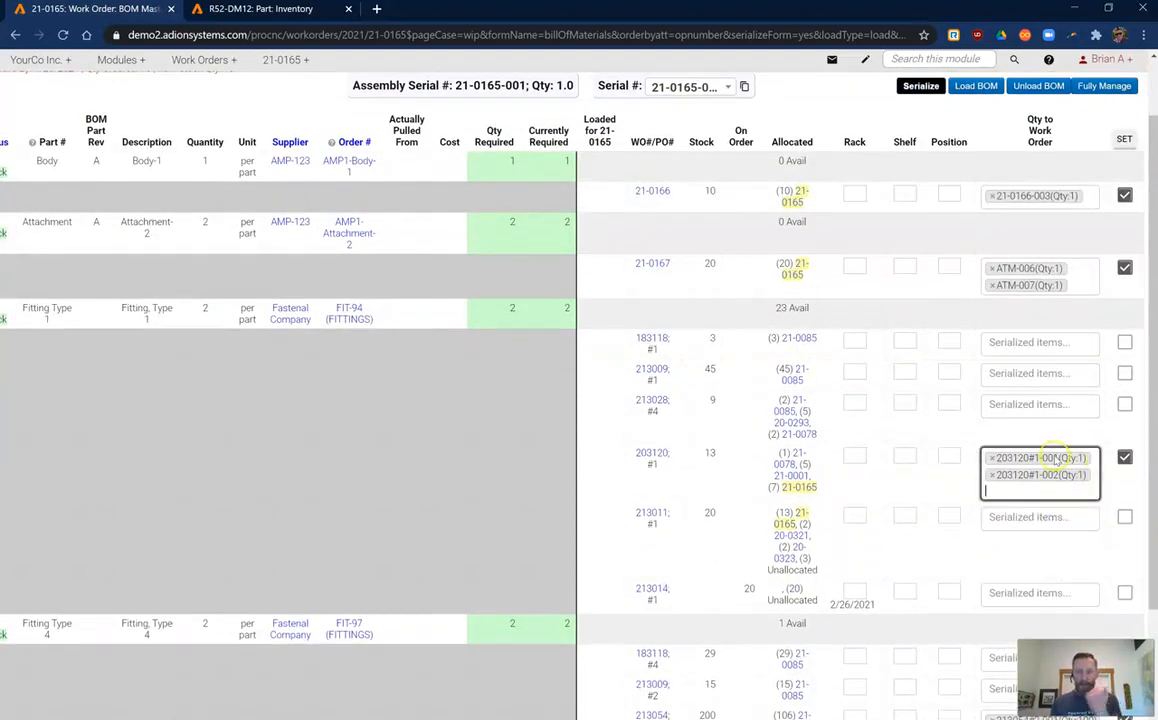
- Check the Fitting Type 4 selection and set all chosen serialized items to assembly 21-0165-001
{"action": "scroll", "coordinate": [1054, 521], "scroll_direction": "down", "scroll_amount": 2}
{"action": "left_click", "coordinate": [1047, 580]}
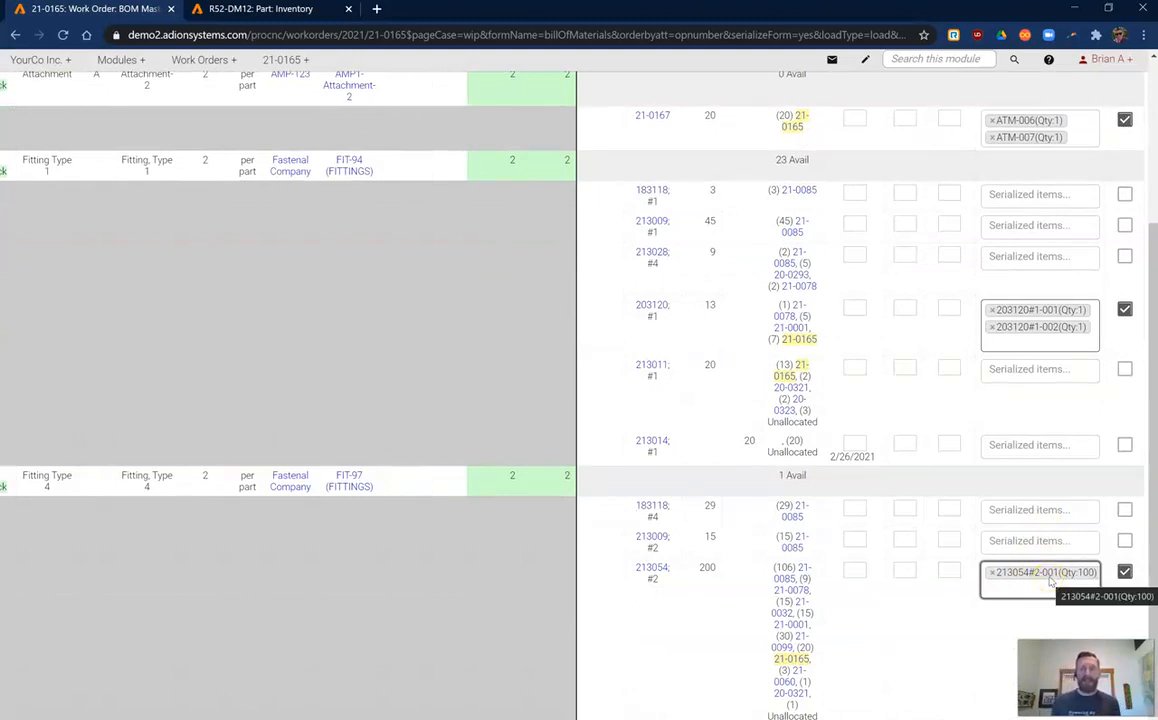
{"action": "scroll", "coordinate": [1029, 592], "scroll_direction": "up", "scroll_amount": 3}
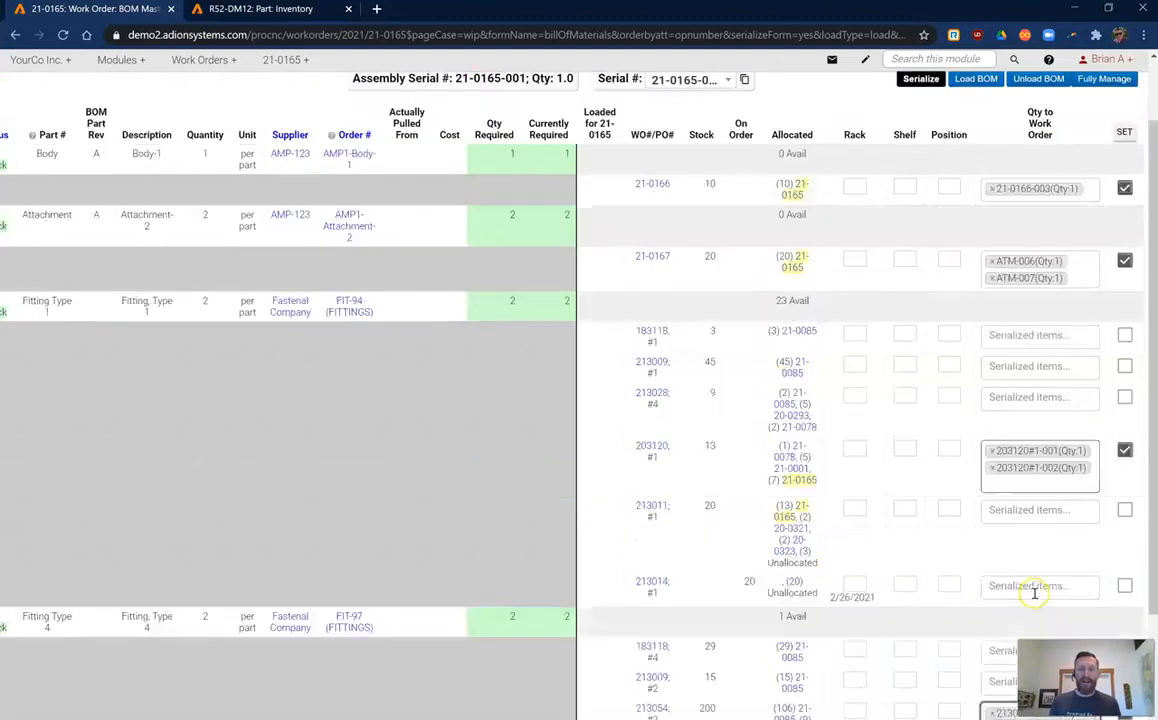
{"action": "left_click", "coordinate": [1123, 213]}
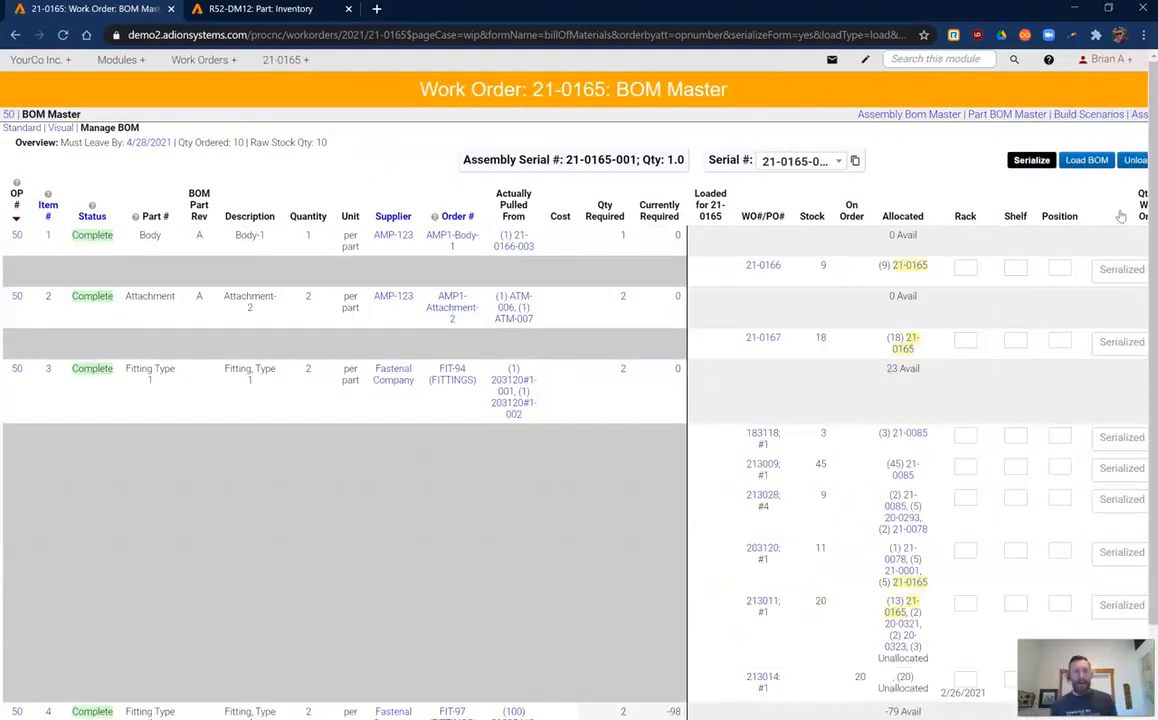
- Examine which serialized items were actually pulled for each component of assembly 21-0165-001
{"action": "left_click_drag", "start_coordinate": [538, 246], "coordinate": [499, 224]}
{"action": "left_click", "coordinate": [566, 261]}
{"action": "left_click_drag", "start_coordinate": [567, 161], "coordinate": [641, 161]}
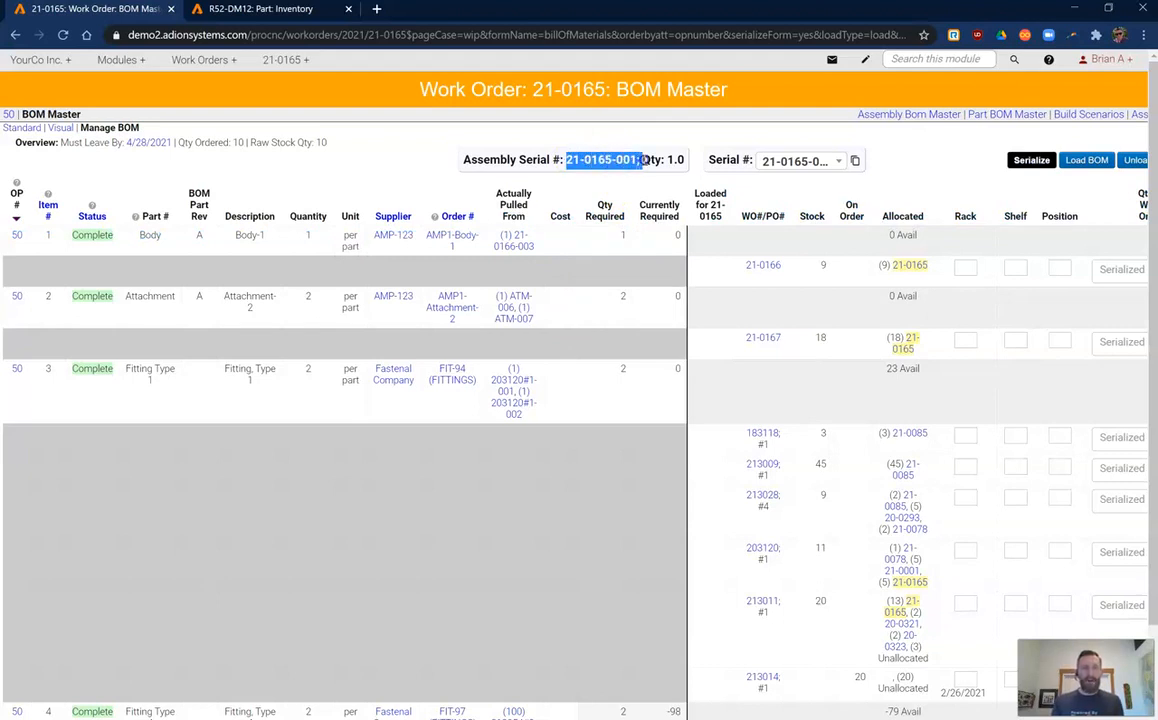
{"action": "double_click", "coordinate": [675, 160]}
{"action": "left_click_drag", "start_coordinate": [540, 246], "coordinate": [503, 219]}
{"action": "left_click_drag", "start_coordinate": [546, 324], "coordinate": [510, 294]}
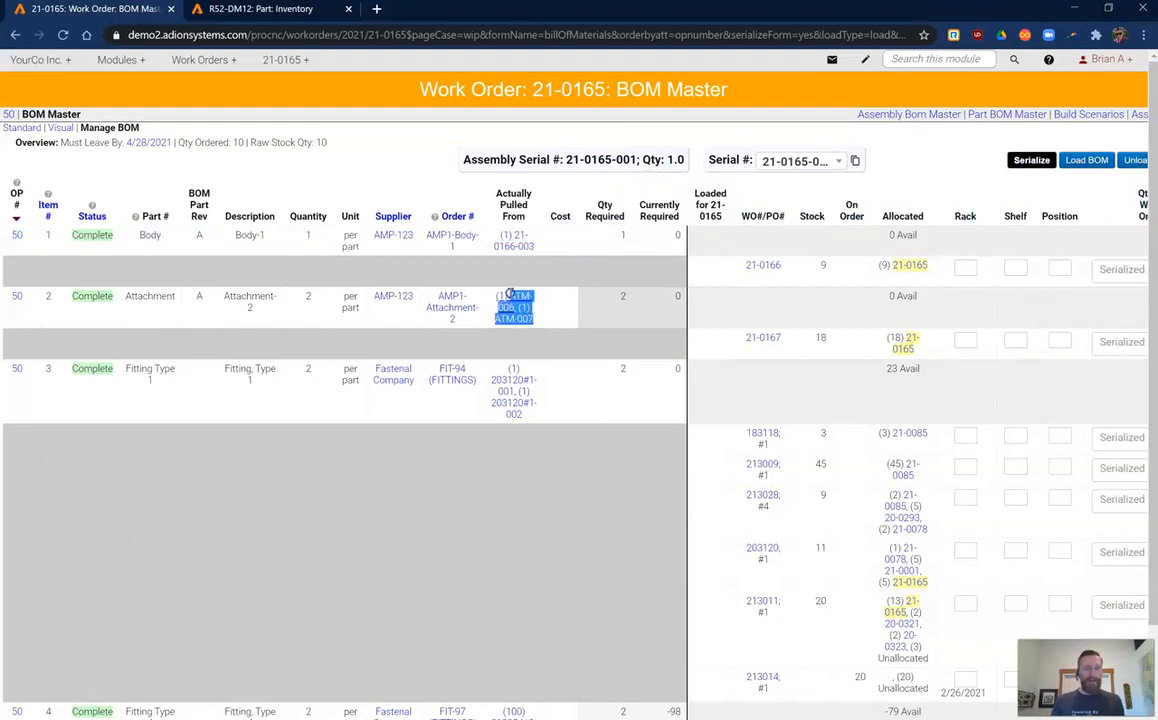
{"action": "left_click_drag", "start_coordinate": [505, 368], "coordinate": [521, 413]}
{"action": "scroll", "coordinate": [540, 430], "scroll_direction": "down", "scroll_amount": 1}
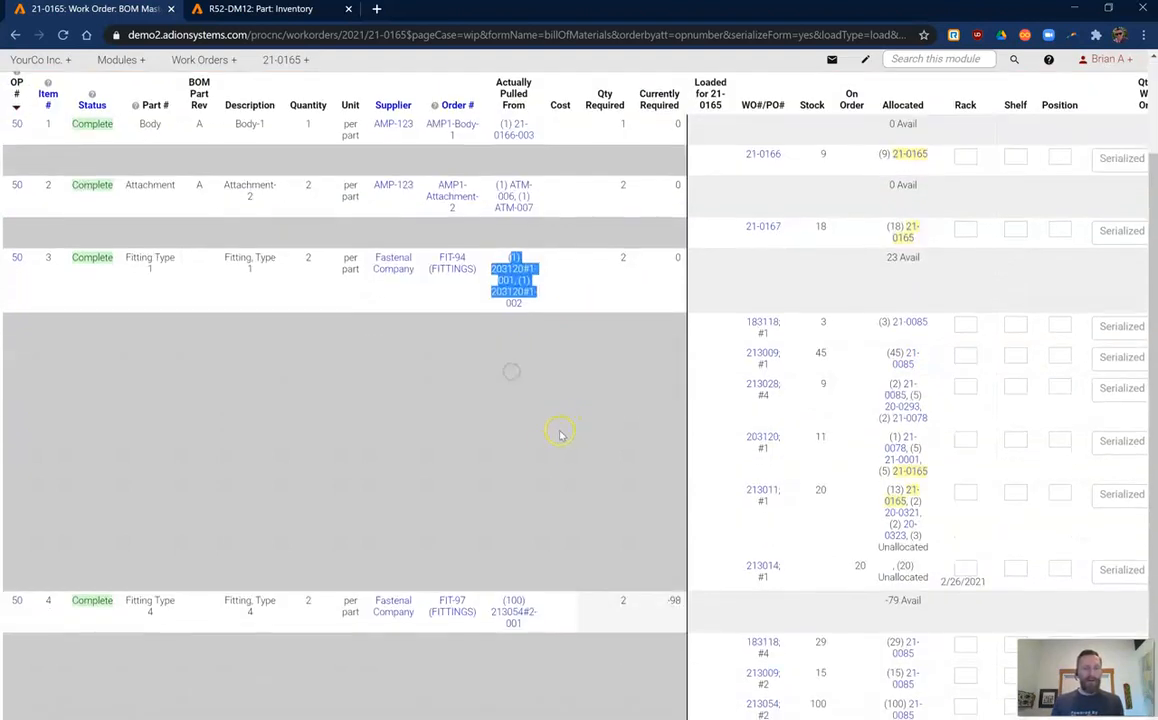
{"action": "left_click_drag", "start_coordinate": [525, 623], "coordinate": [508, 599]}
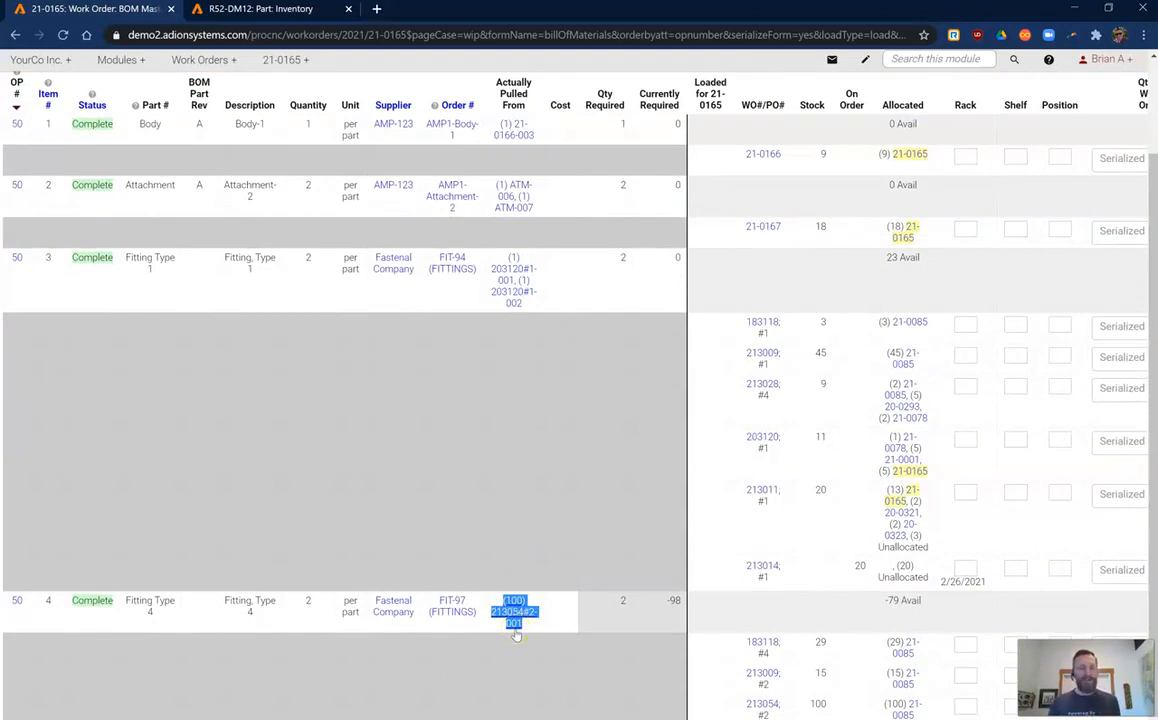
{"action": "scroll", "coordinate": [610, 535], "scroll_direction": "up", "scroll_amount": 1}
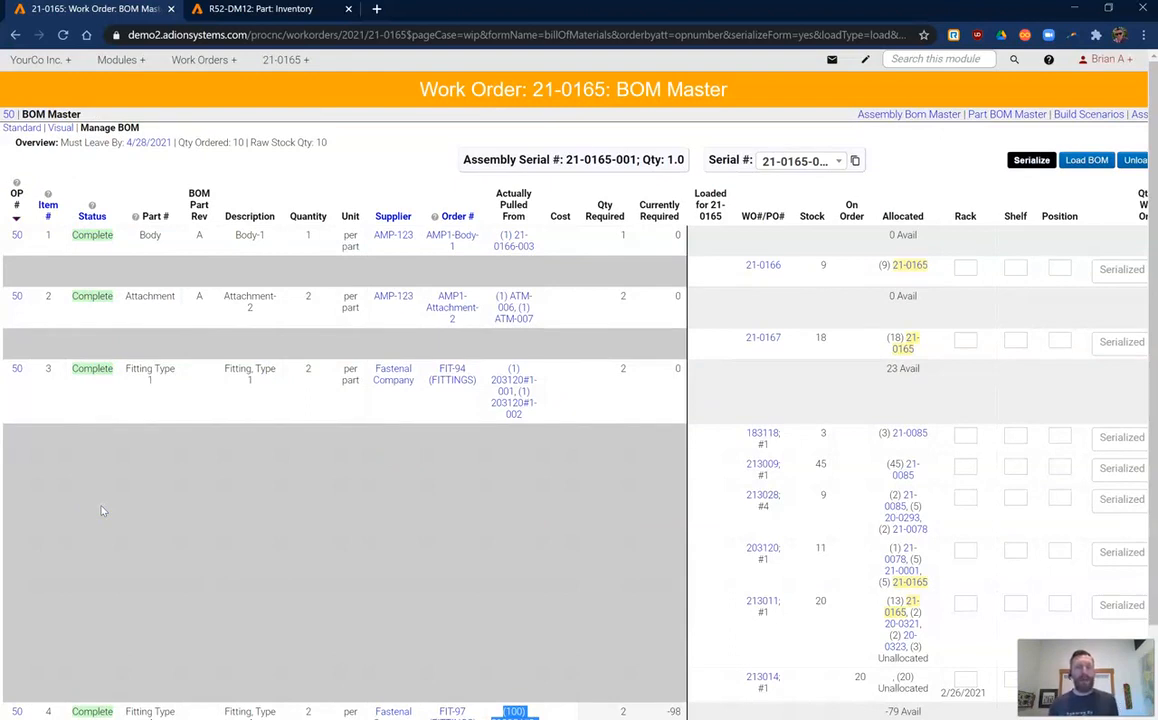
- Open the standard BOM view to examine the pulled and required quantities for the whole work order
{"action": "left_click", "coordinate": [285, 60]}
{"action": "left_click_drag", "start_coordinate": [487, 160], "coordinate": [623, 172]}
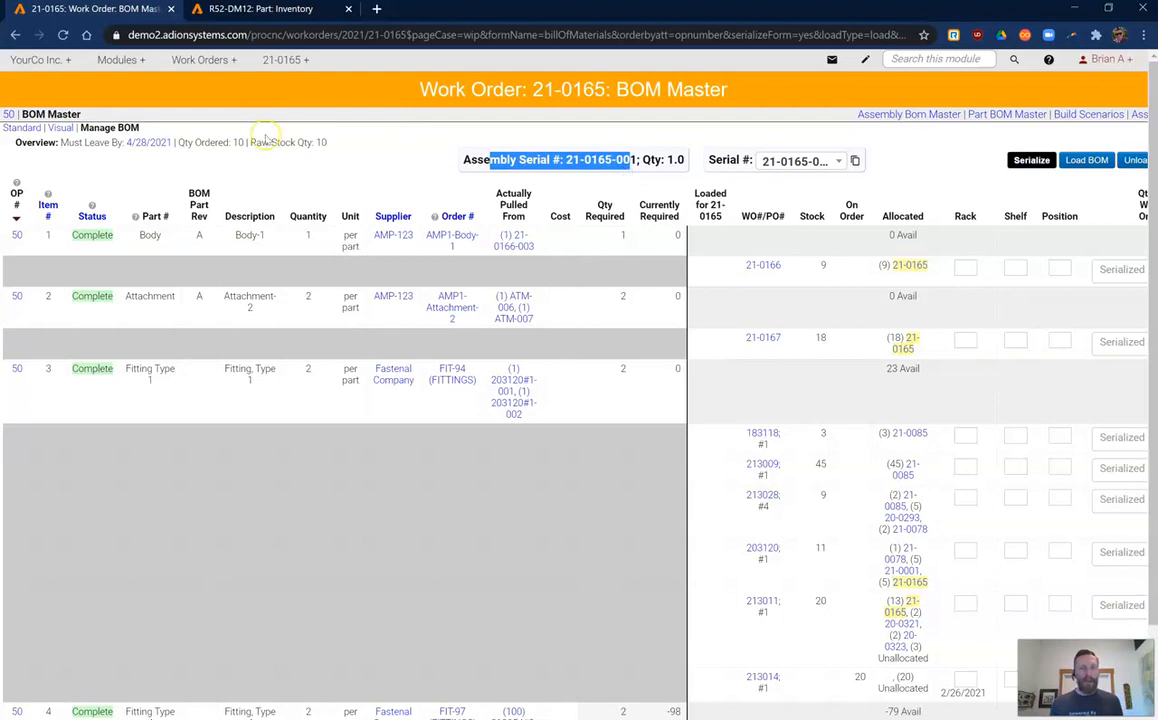
{"action": "left_click", "coordinate": [22, 126]}
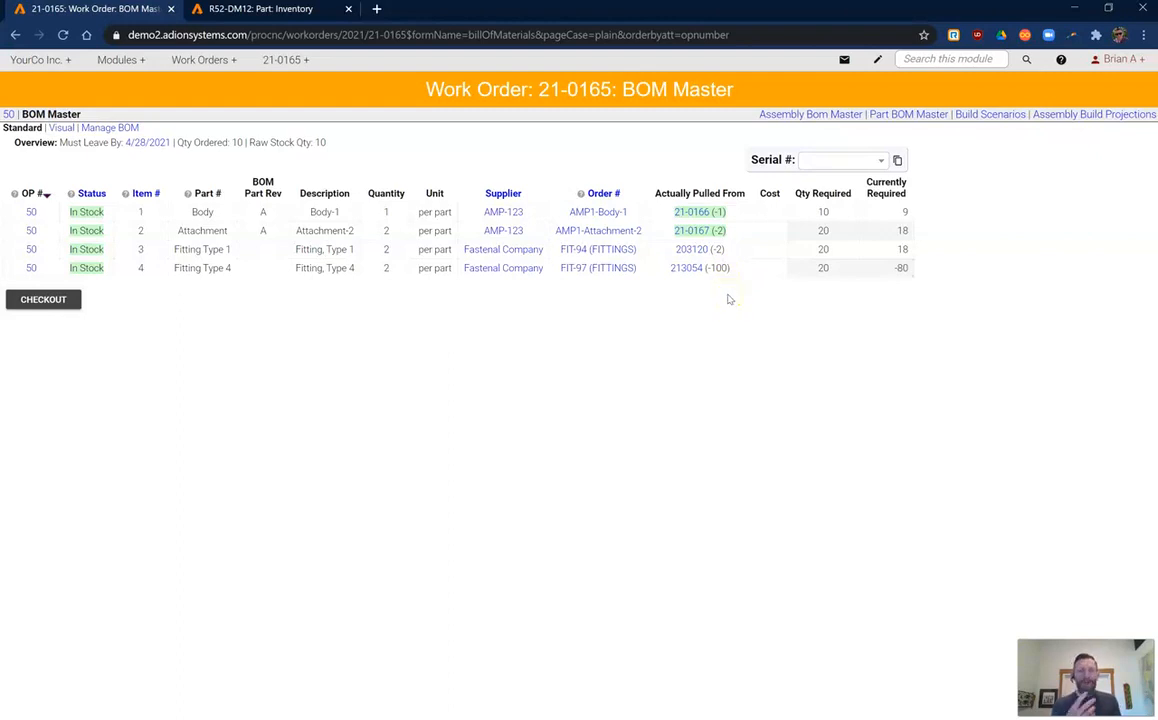
- Return to managing the BOM and select assembly serial number 21-0165-002
{"action": "left_click", "coordinate": [110, 127]}
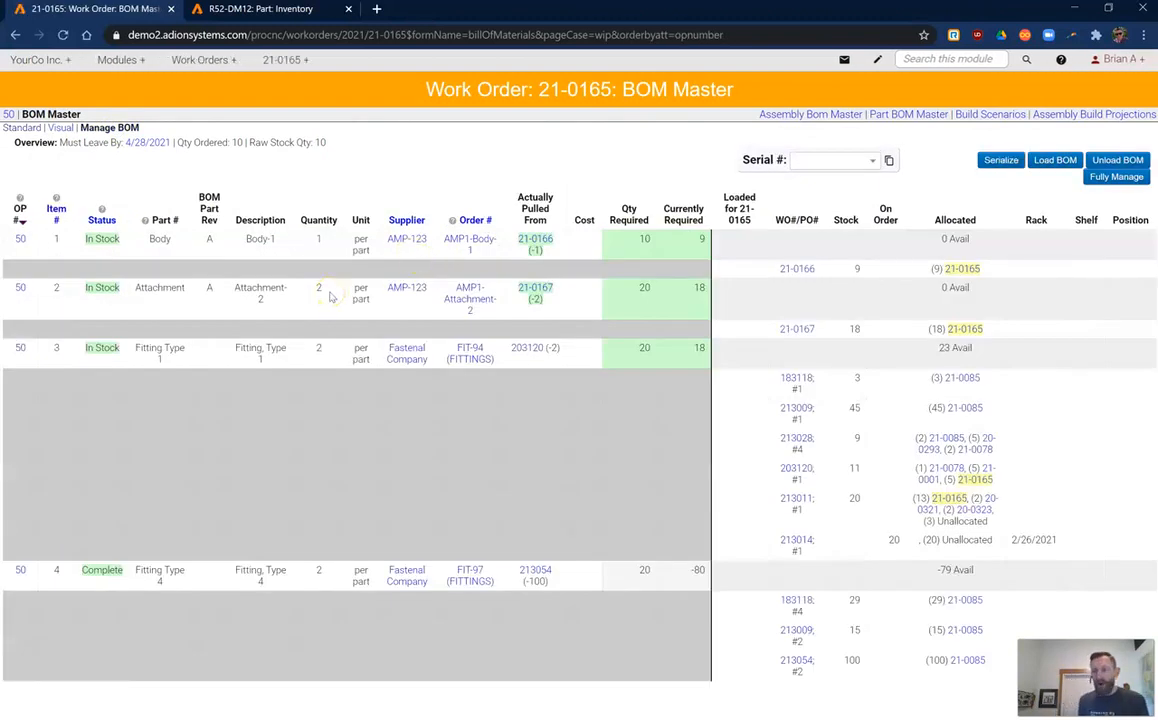
{"action": "left_click", "coordinate": [835, 163]}
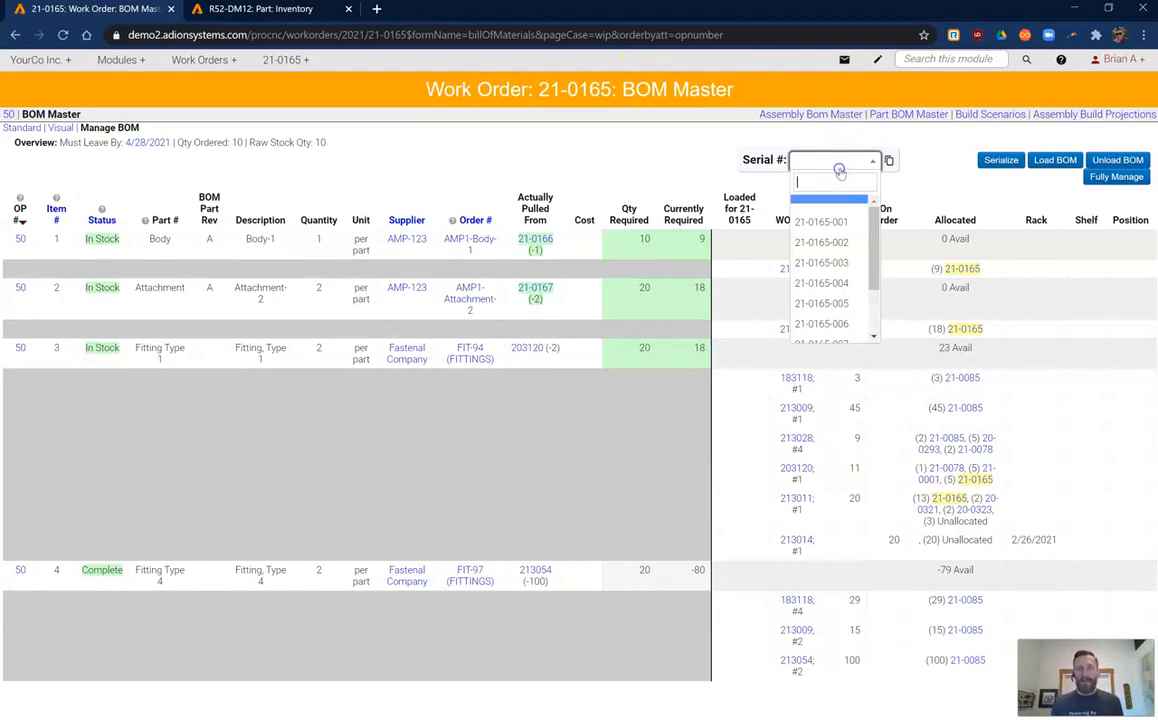
{"action": "left_click", "coordinate": [830, 243]}
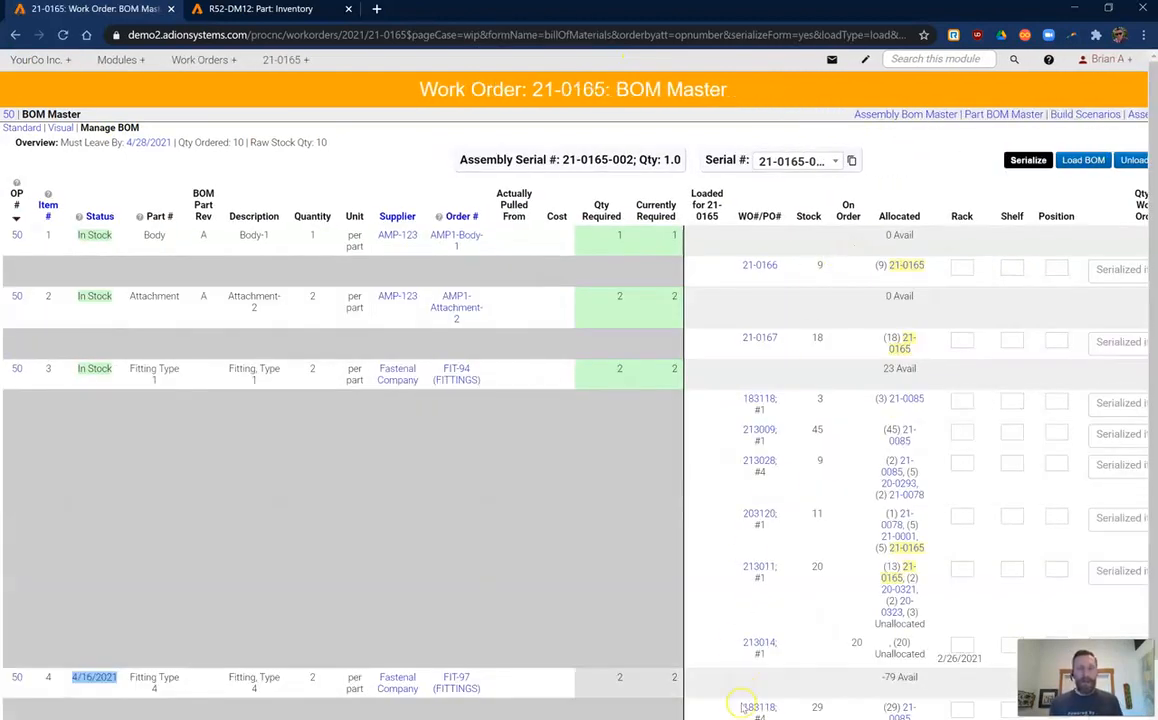
{"action": "scroll", "coordinate": [1029, 432], "scroll_direction": "right", "scroll_amount": 2}
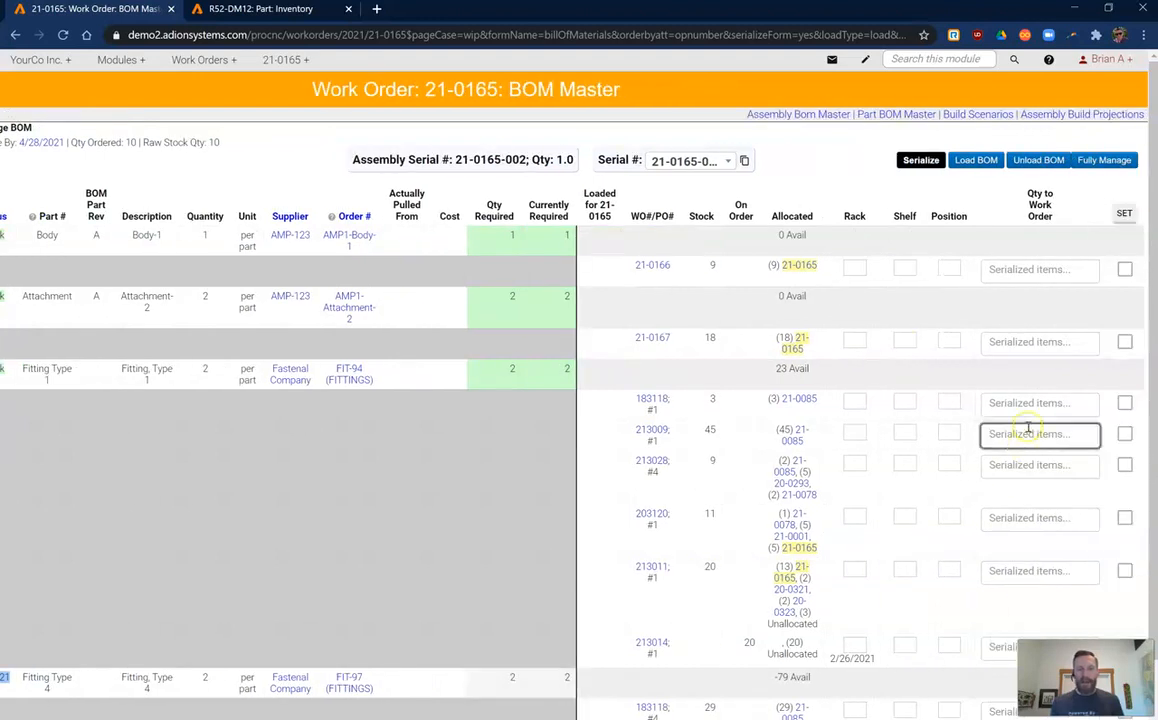
- Choose serialized item 21-0166-002 for the Body and items ATM-001 and ATM-002 for the Attachment of assembly 21-0165-002
{"action": "left_click", "coordinate": [1078, 269]}
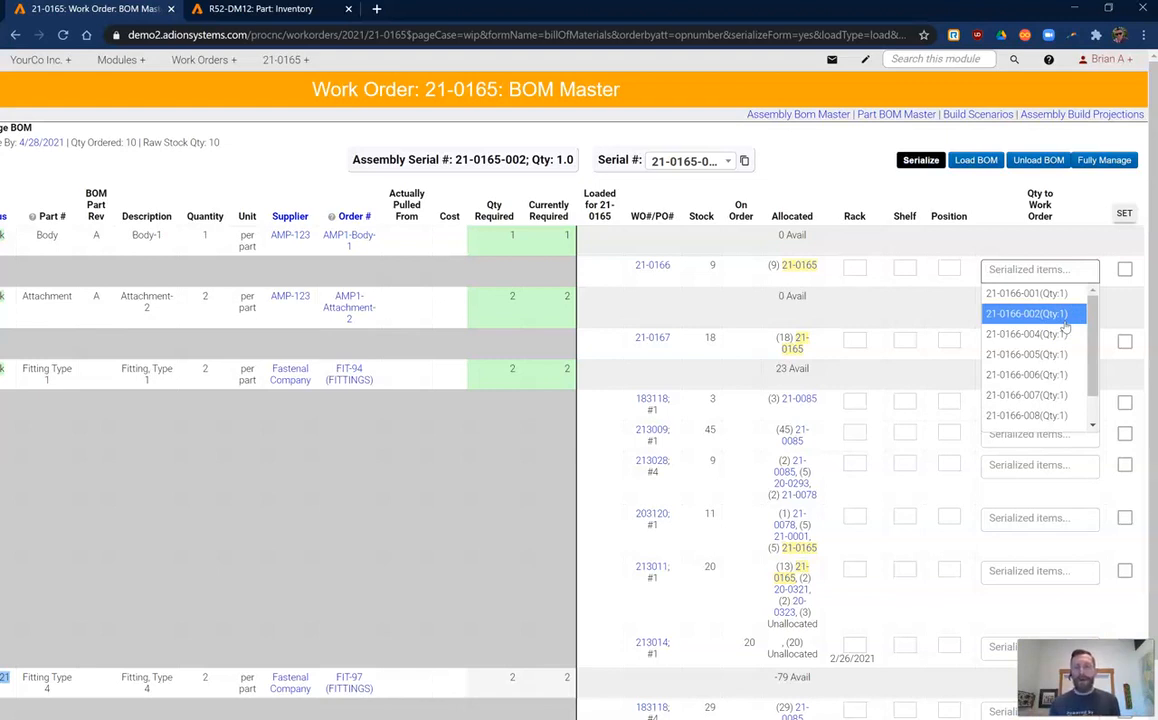
{"action": "left_click", "coordinate": [1068, 318]}
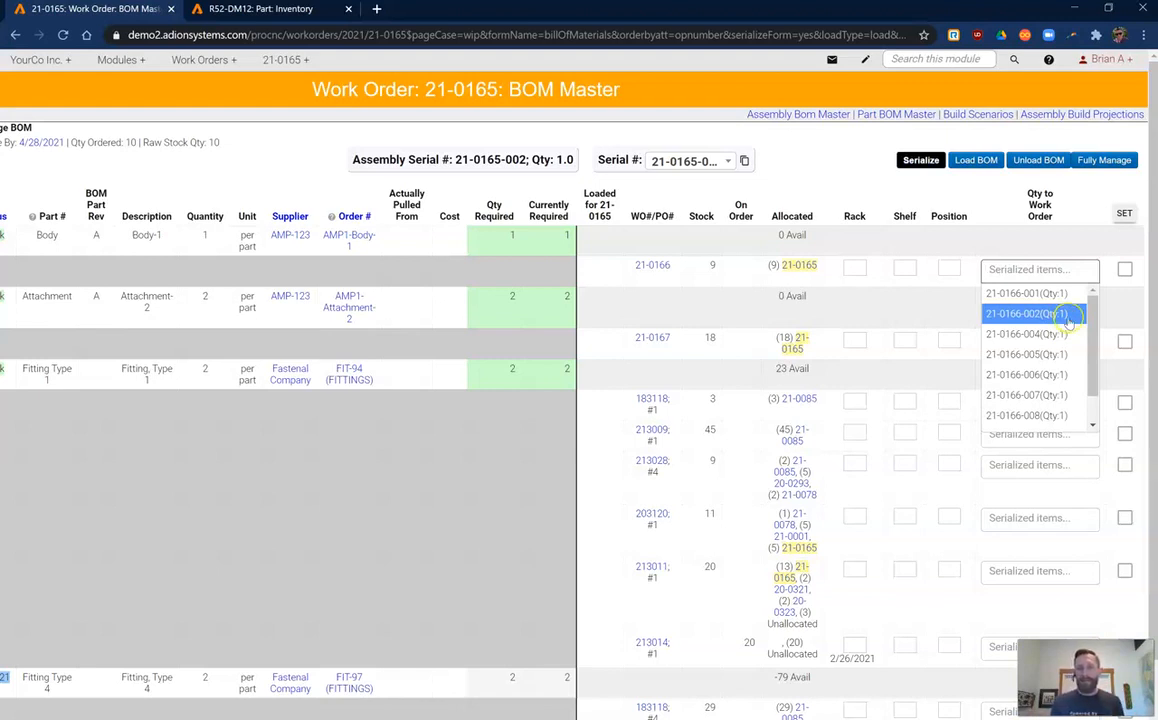
{"action": "left_click", "coordinate": [1034, 341]}
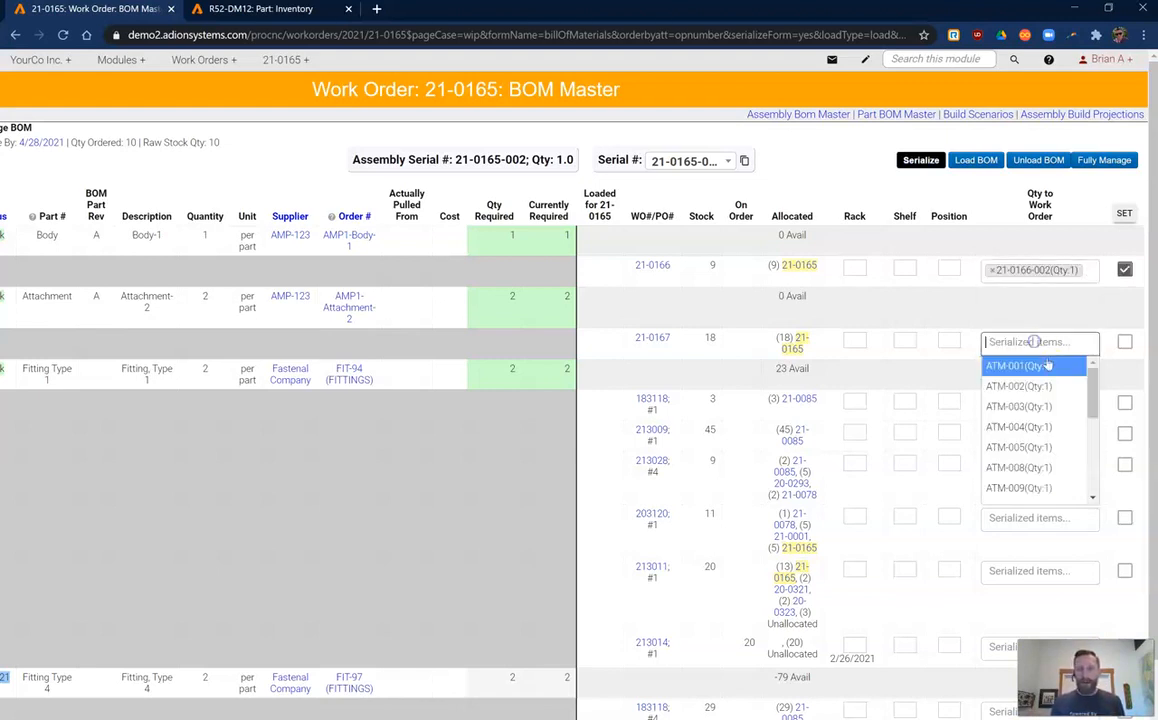
{"action": "left_click", "coordinate": [1058, 386]}
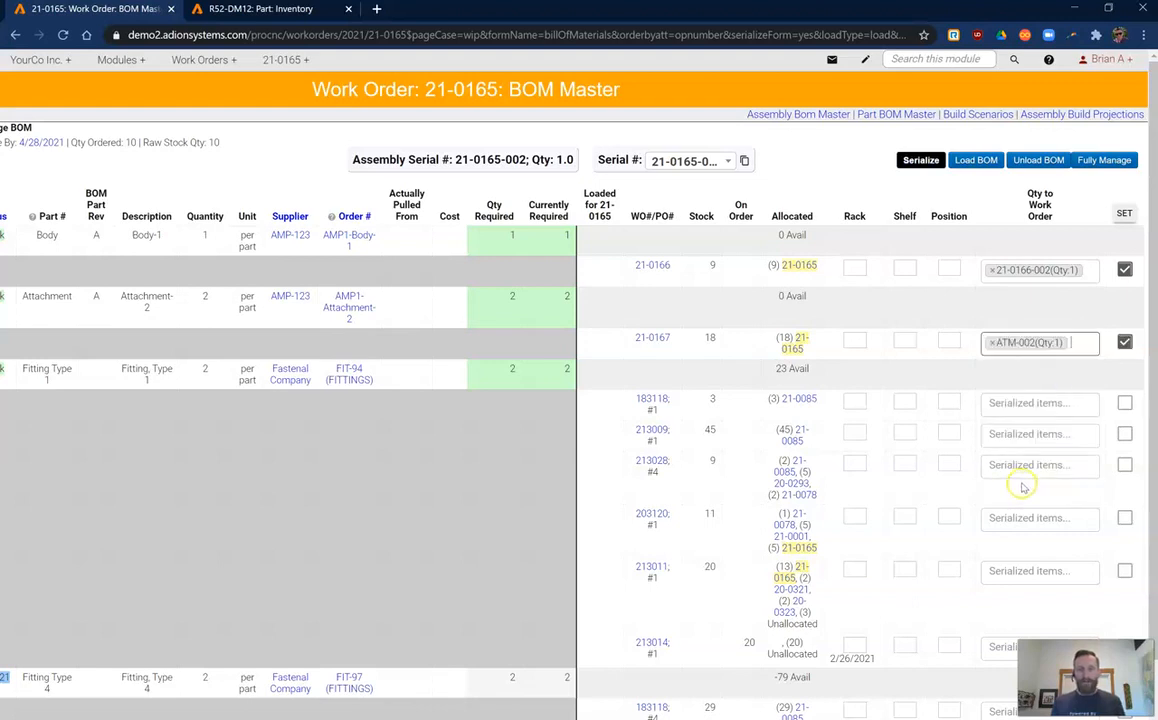
{"action": "left_click", "coordinate": [1088, 342]}
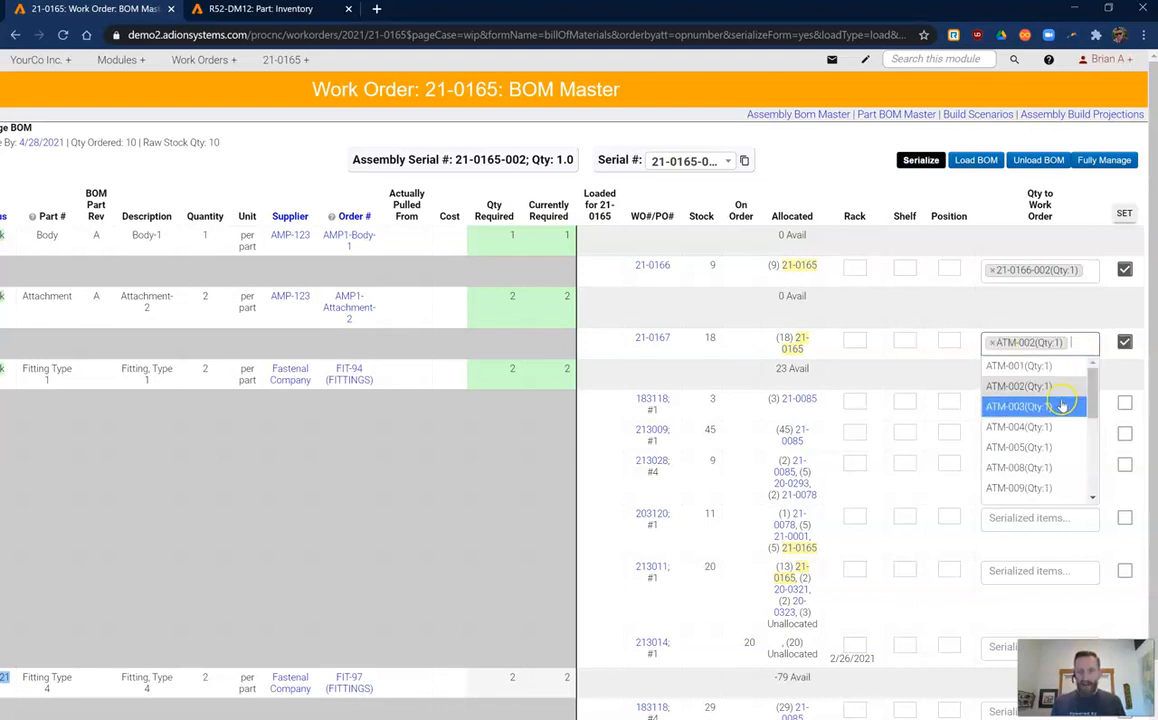
{"action": "left_click", "coordinate": [1056, 366]}
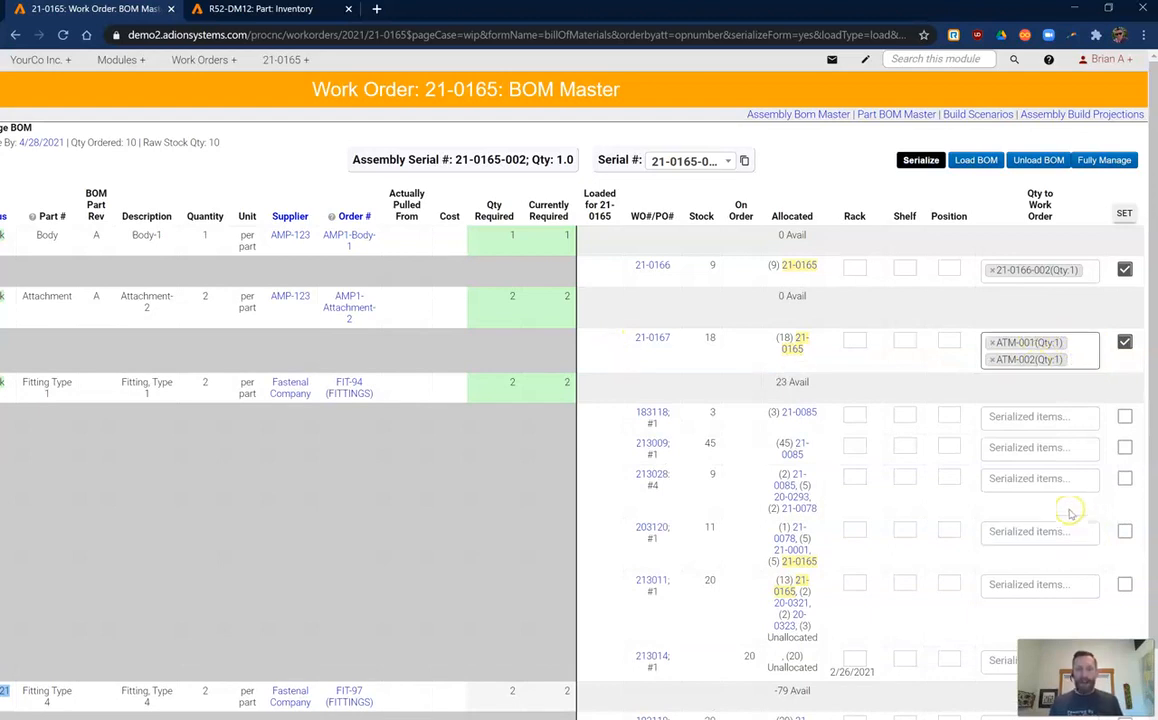
- Choose serialized items 203120#1-003 and 203120#1-004 from lot 203120; #1 for Fitting Type 1
{"action": "scroll", "coordinate": [1069, 514], "scroll_direction": "down", "scroll_amount": 1}
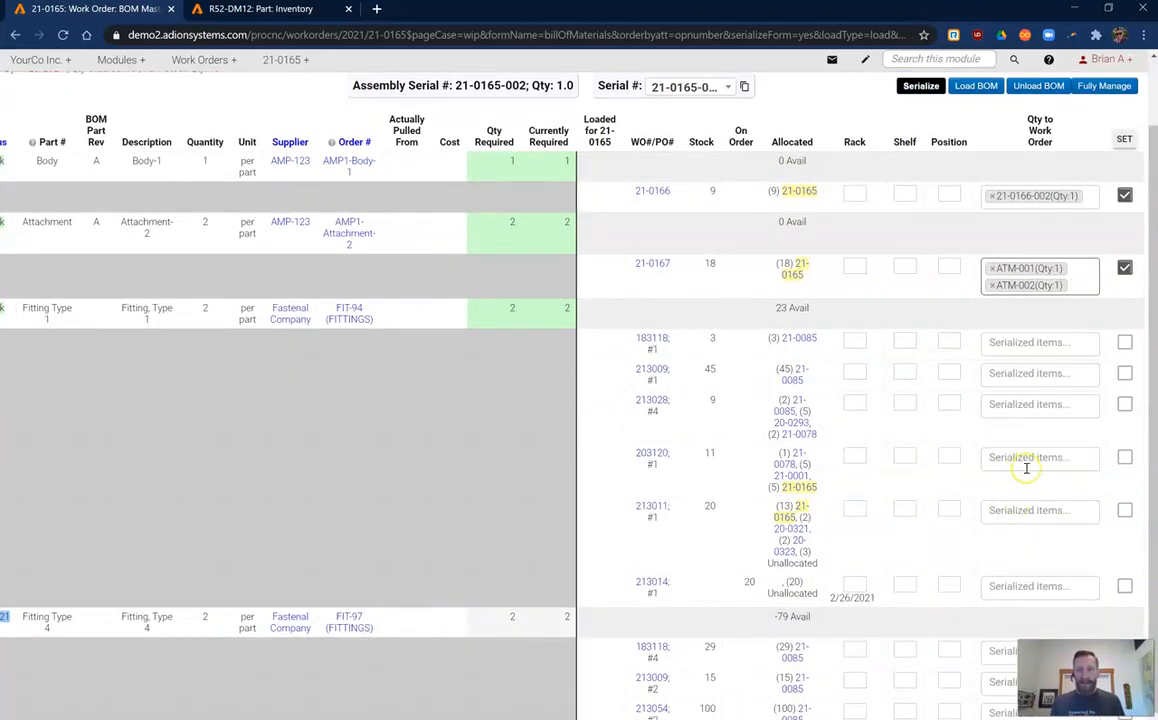
{"action": "left_click", "coordinate": [1026, 468]}
{"action": "left_click", "coordinate": [1038, 481]}
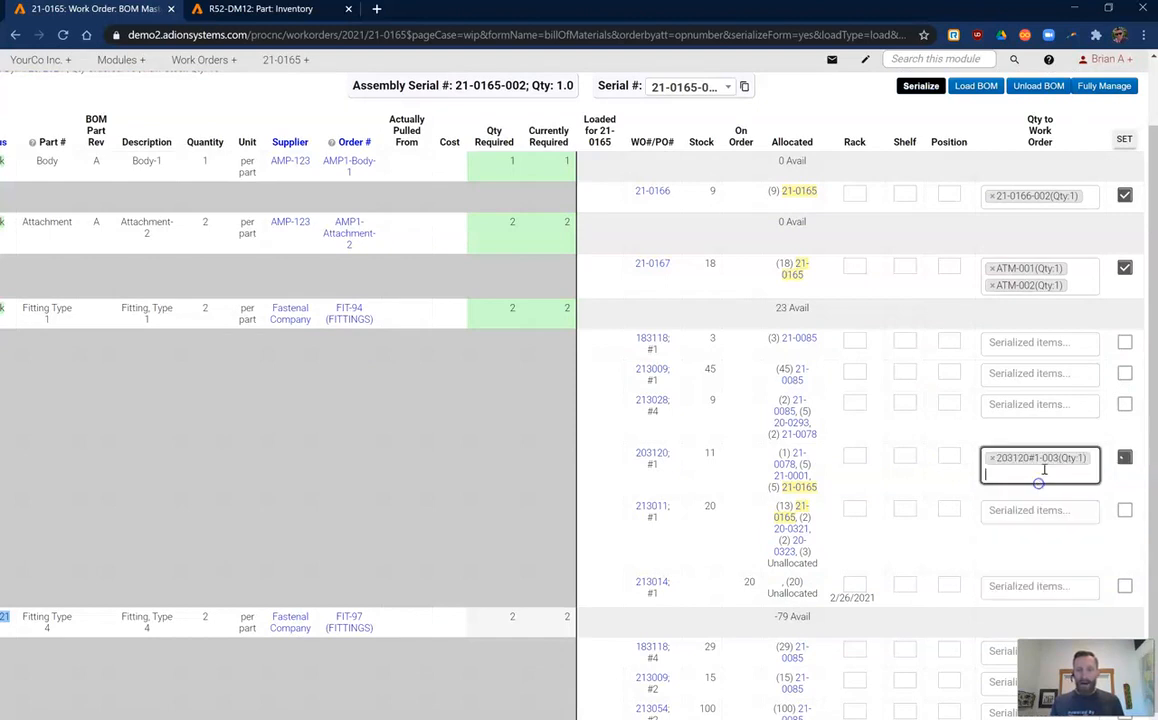
{"action": "left_click", "coordinate": [1044, 468]}
{"action": "left_click", "coordinate": [1031, 499]}
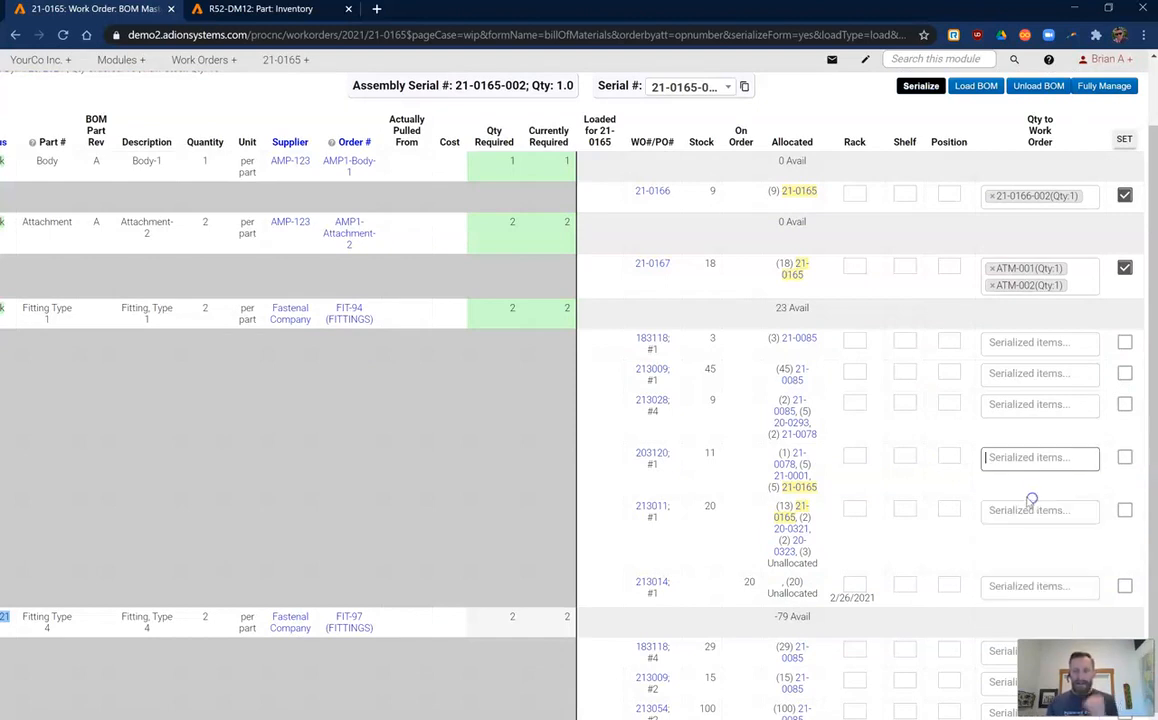
{"action": "left_click", "coordinate": [1039, 457]}
{"action": "left_click", "coordinate": [1042, 483]}
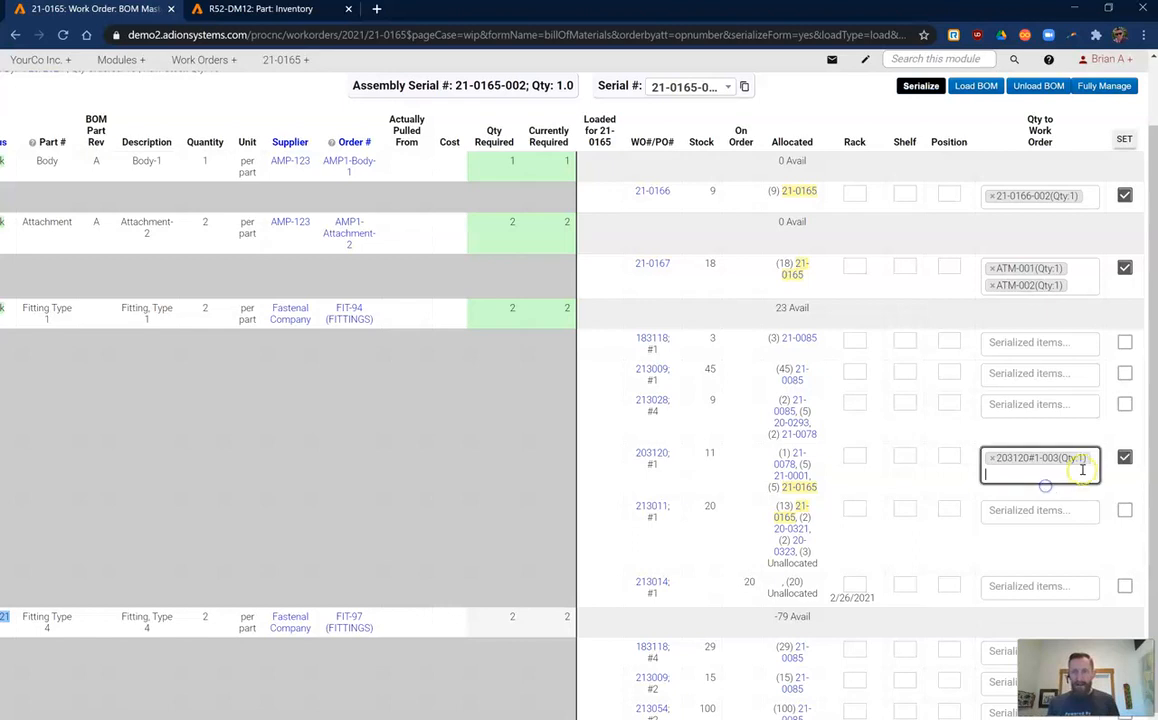
{"action": "left_click", "coordinate": [1072, 480]}
{"action": "left_click", "coordinate": [1045, 496]}
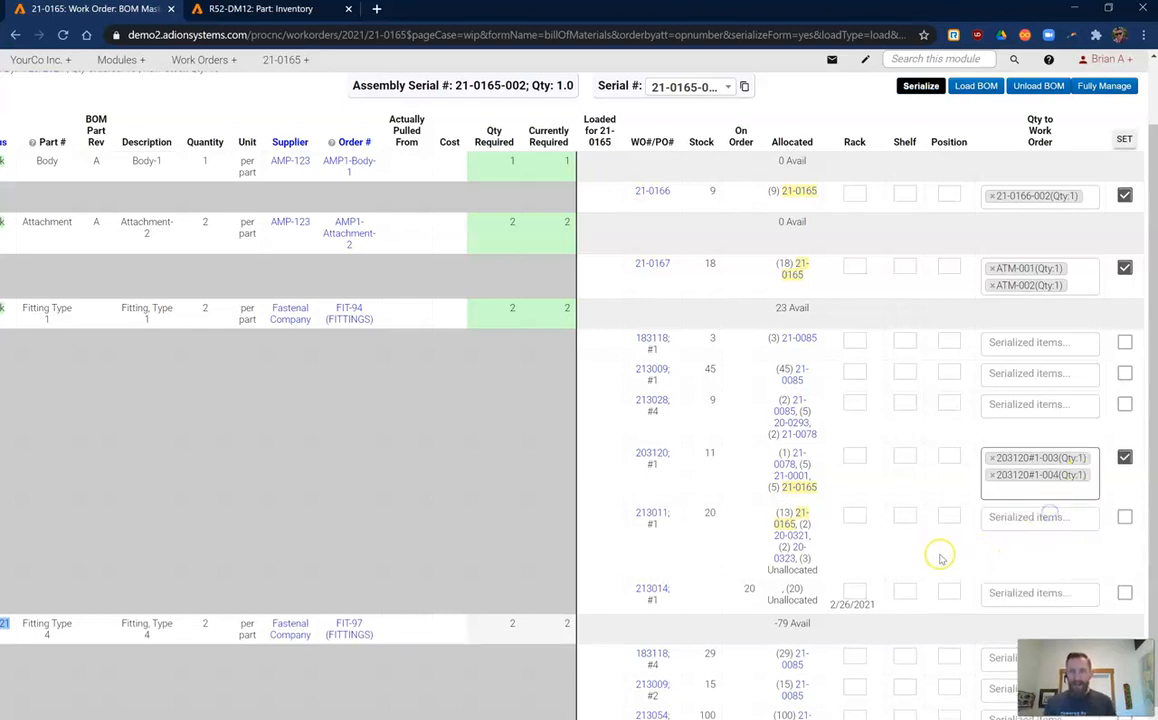
- Choose the serialized item from lot 213054; #2 for Fitting Type 4 and set all checked rows to assembly 21-0165-002
{"action": "scroll", "coordinate": [990, 558], "scroll_direction": "down", "scroll_amount": 1}
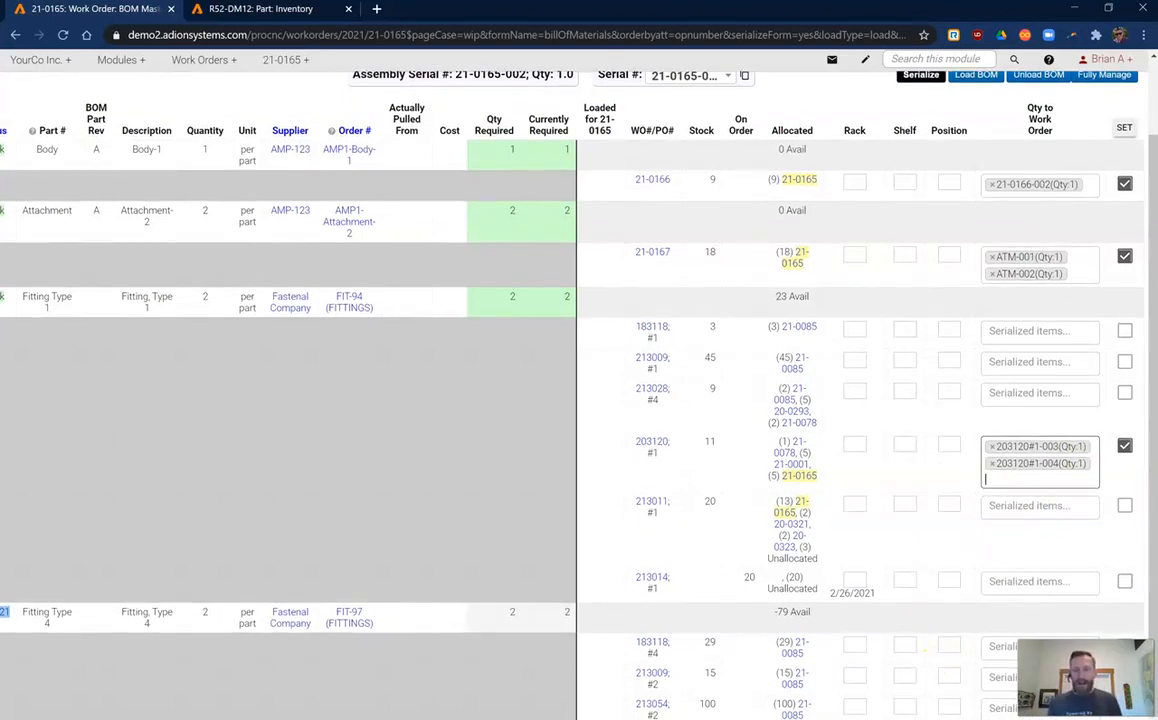
{"action": "scroll", "coordinate": [930, 670], "scroll_direction": "up", "scroll_amount": 1}
{"action": "scroll", "coordinate": [925, 662], "scroll_direction": "down", "scroll_amount": 1}
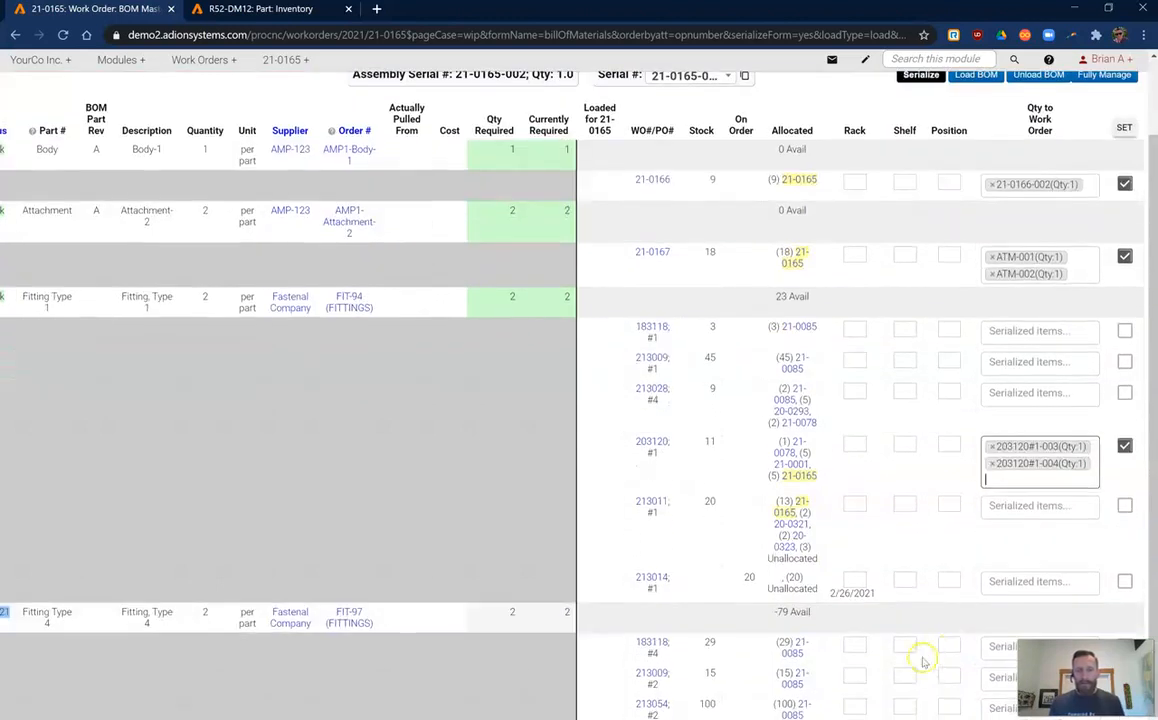
{"action": "left_click", "coordinate": [999, 708]}
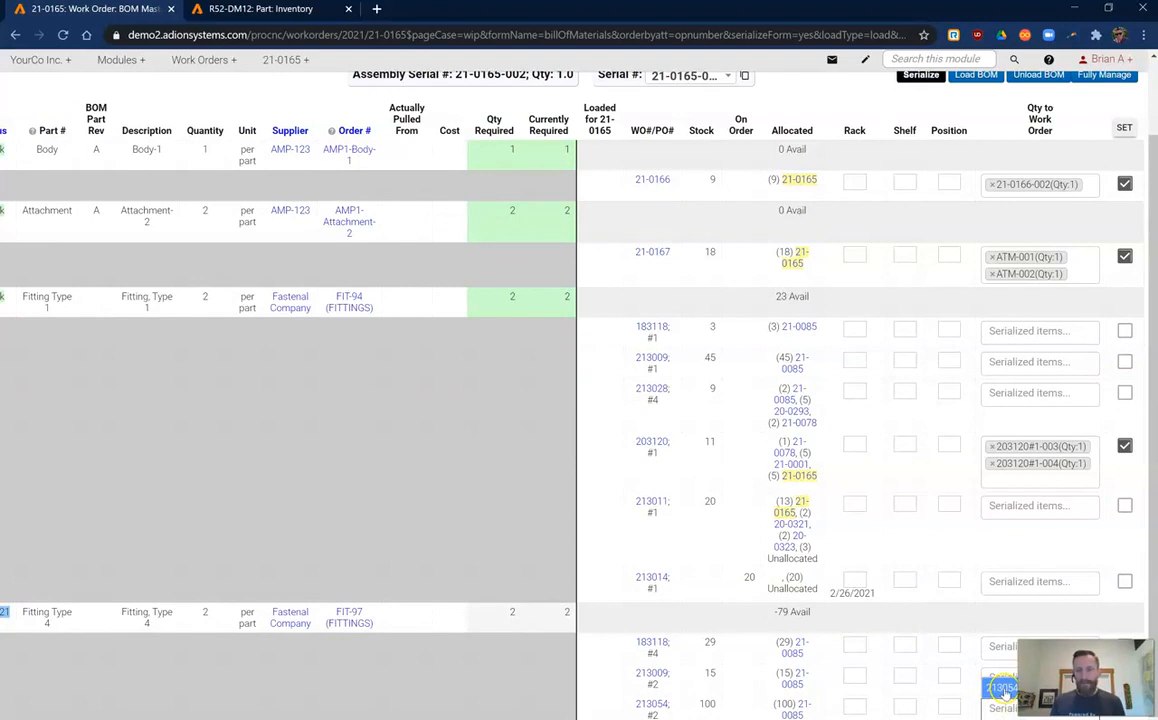
{"action": "left_click", "coordinate": [1005, 692]}
{"action": "left_click_drag", "start_coordinate": [1152, 264], "coordinate": [1152, 186]}
{"action": "left_click", "coordinate": [1120, 217]}
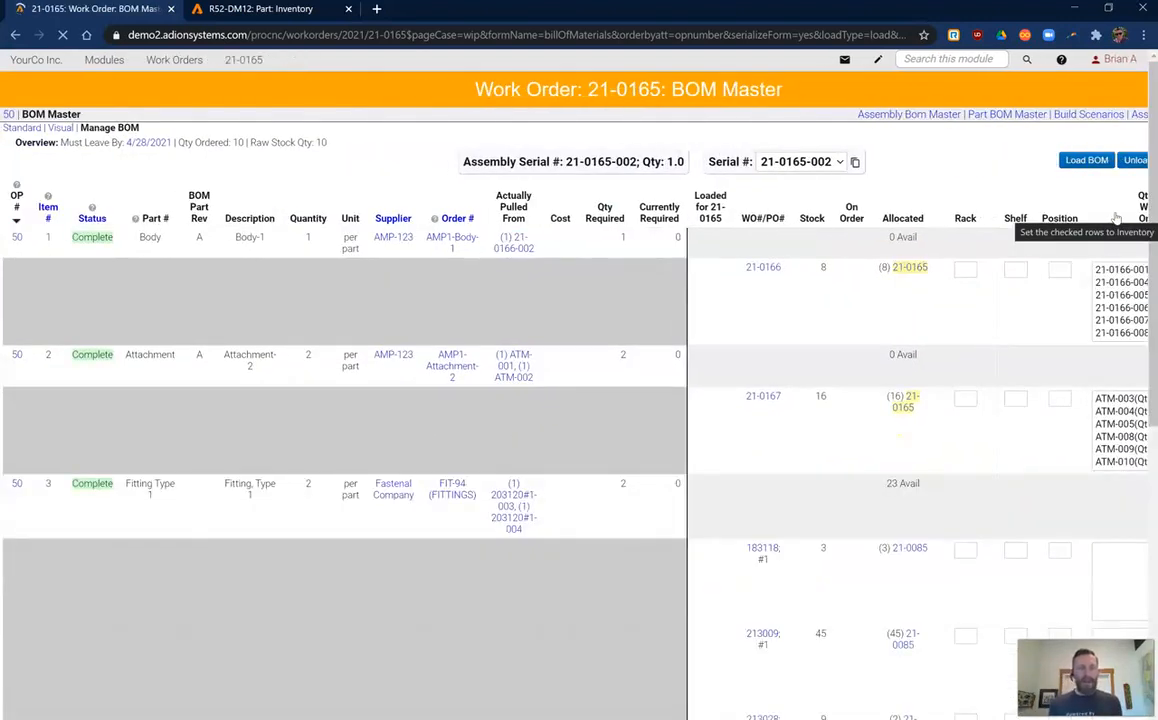
- Check the items pulled for assembly 21-0165-002 and compare them with assembly serial numbers 21-0165-001, 21-0165-003 and 21-0165-004
{"action": "double_click", "coordinate": [628, 160]}
{"action": "left_click", "coordinate": [617, 195]}
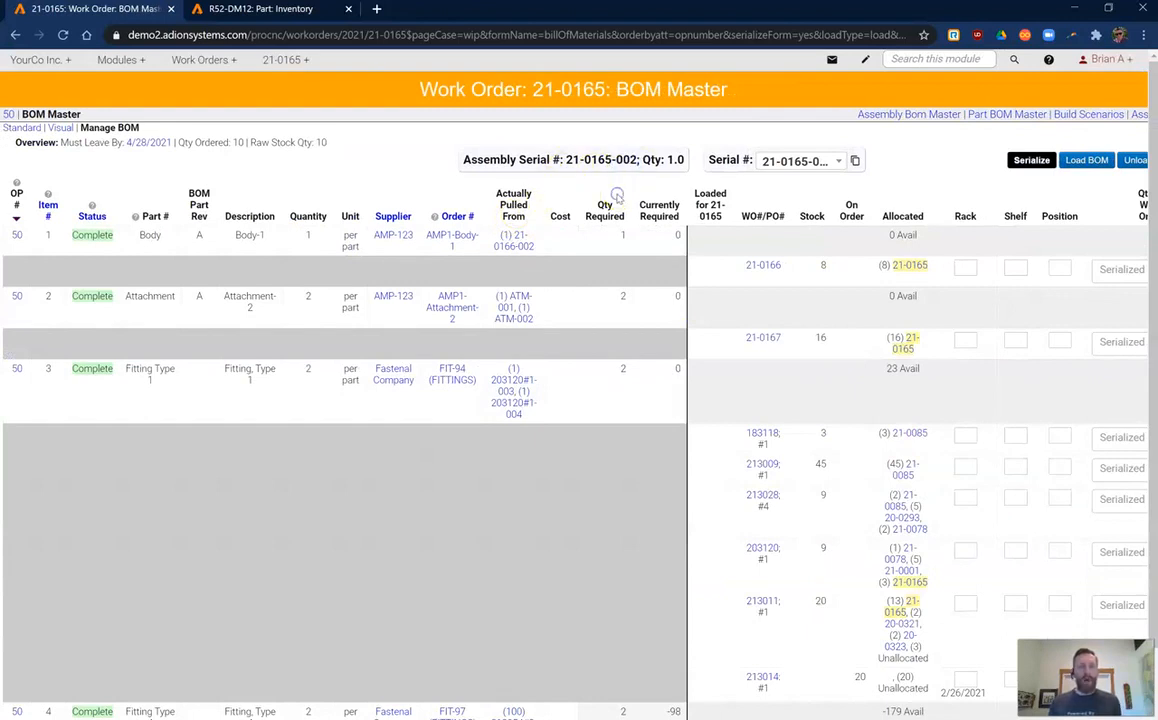
{"action": "left_click", "coordinate": [768, 160]}
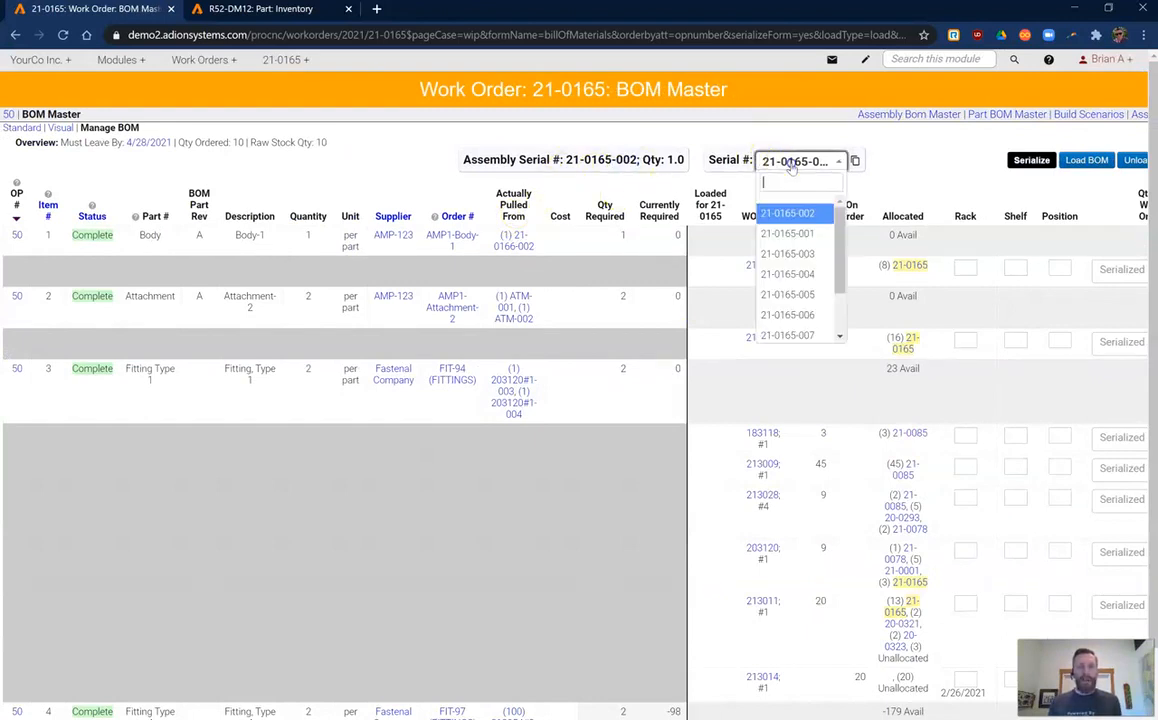
{"action": "left_click", "coordinate": [800, 233]}
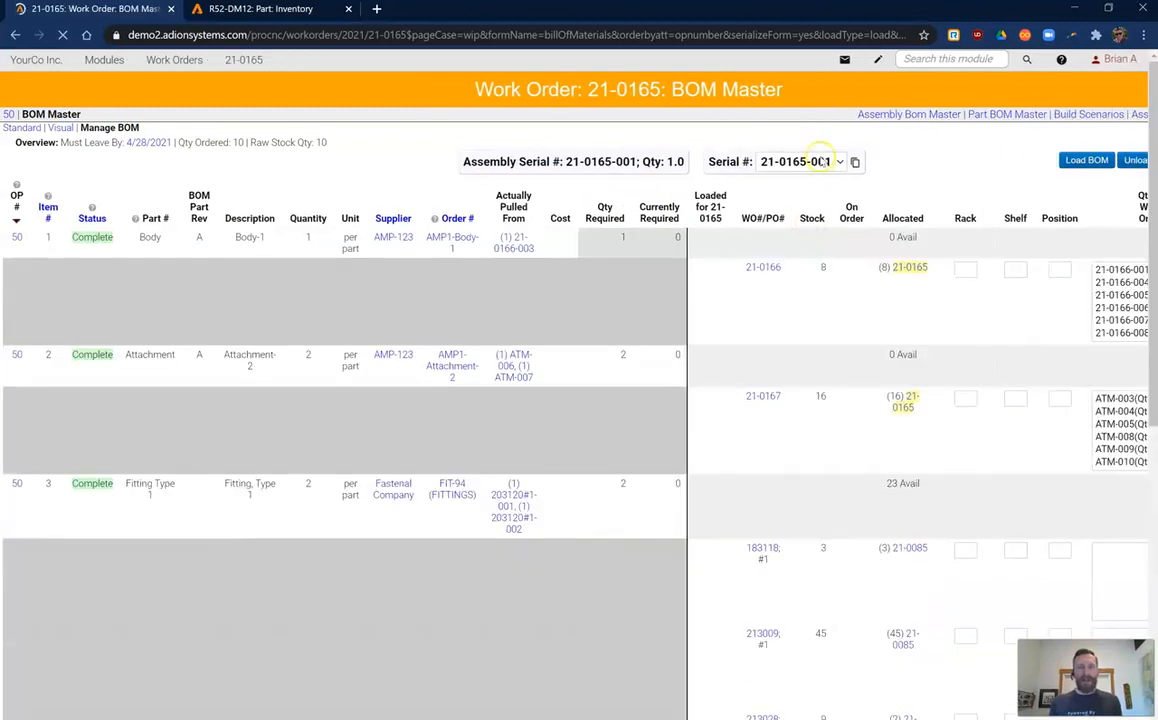
{"action": "left_click", "coordinate": [810, 163]}
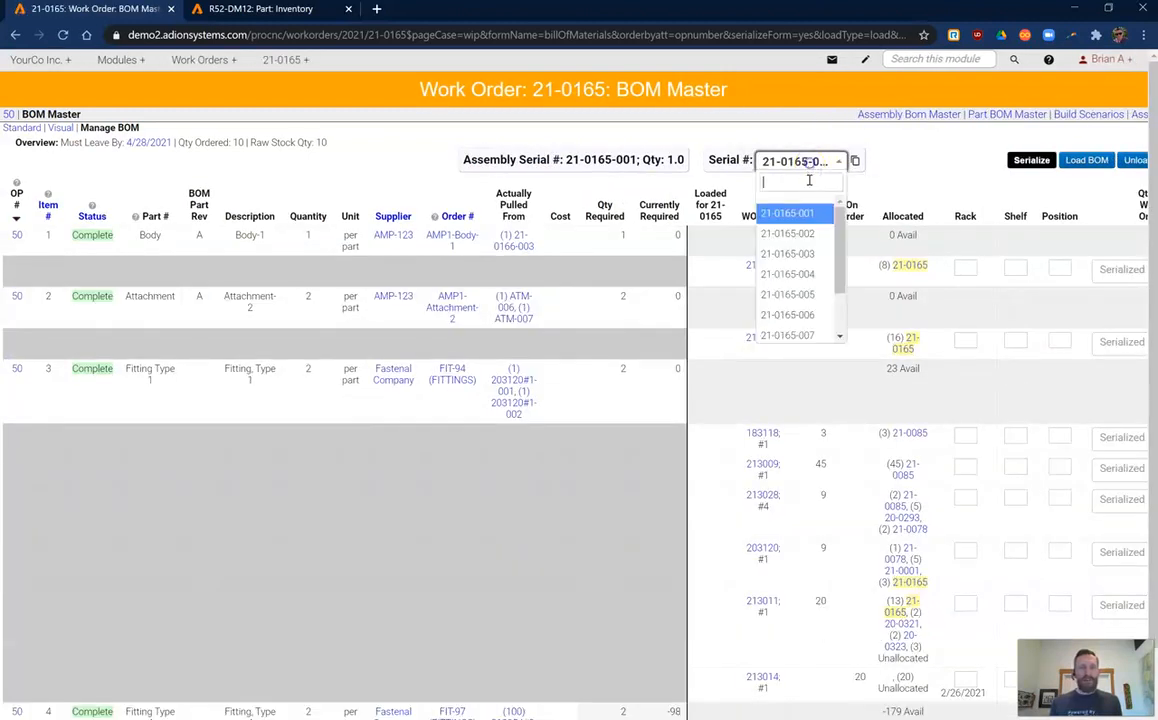
{"action": "left_click", "coordinate": [800, 234]}
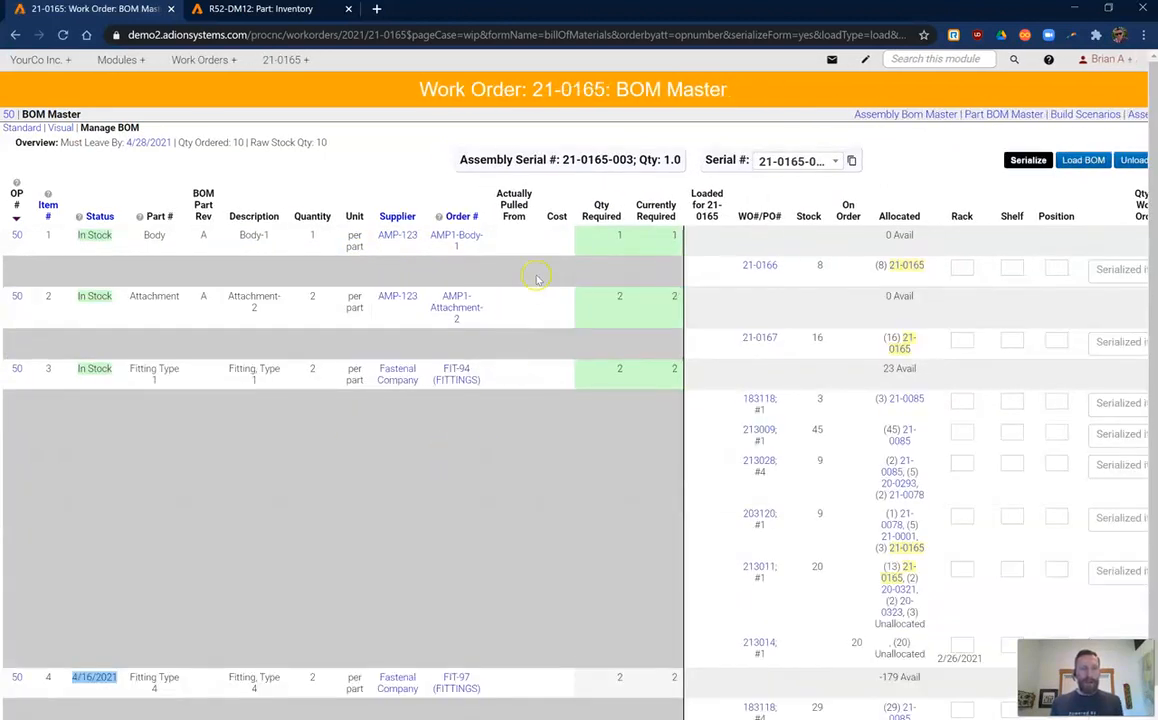
{"action": "left_click", "coordinate": [822, 161]}
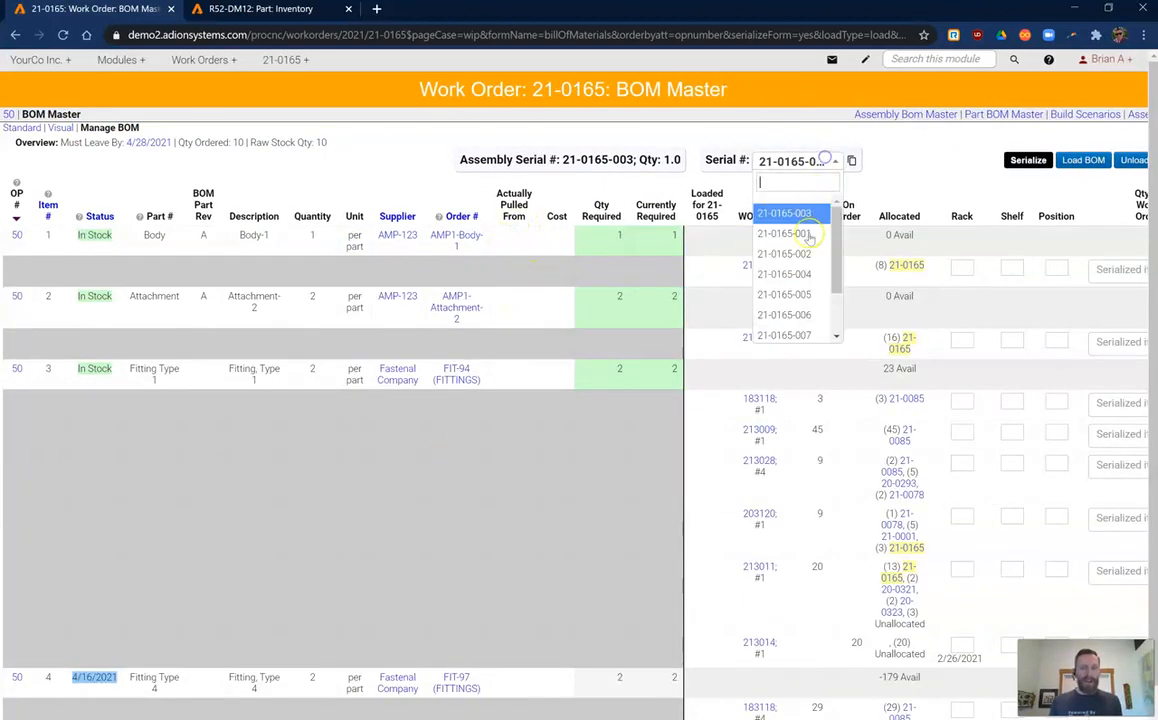
{"action": "left_click", "coordinate": [805, 274]}
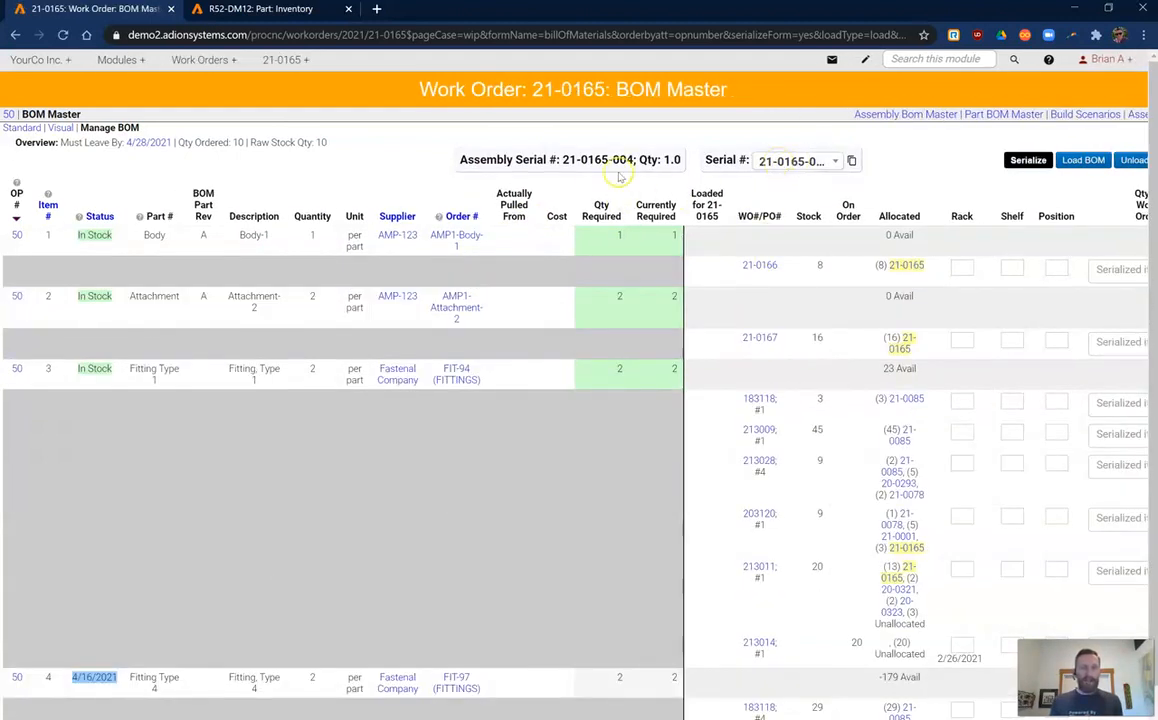
- Switch back to assembly 21-0165-001 to review its pulled serialized items, and return to the work order's main page
{"action": "left_click_drag", "start_coordinate": [618, 158], "coordinate": [637, 186]}
{"action": "left_click", "coordinate": [790, 161]}
{"action": "left_click", "coordinate": [805, 235]}
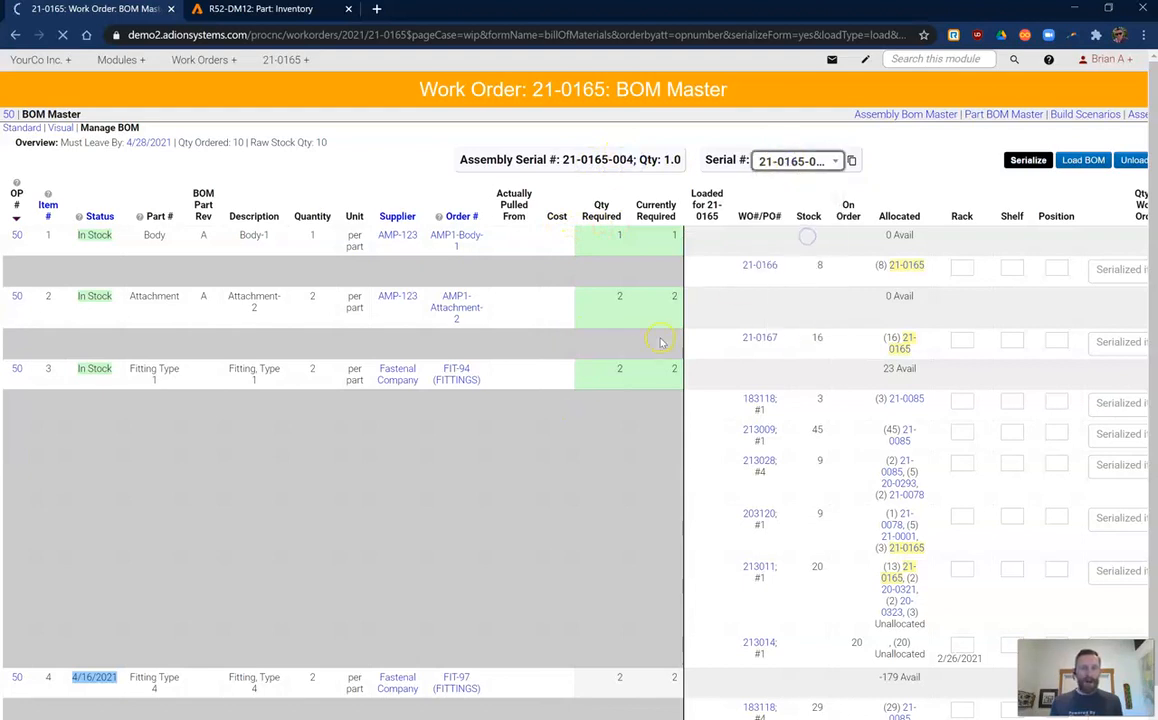
{"action": "scroll", "coordinate": [548, 345], "scroll_direction": "down", "scroll_amount": 1}
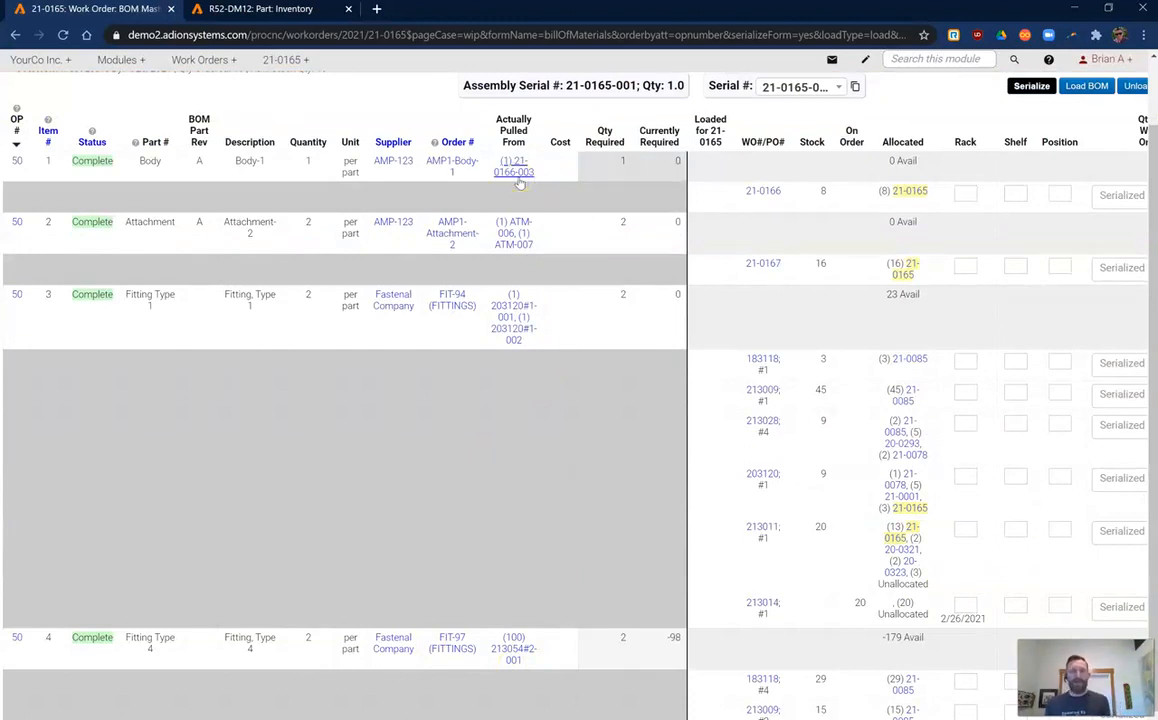
{"action": "scroll", "coordinate": [602, 194], "scroll_direction": "up", "scroll_amount": 1}
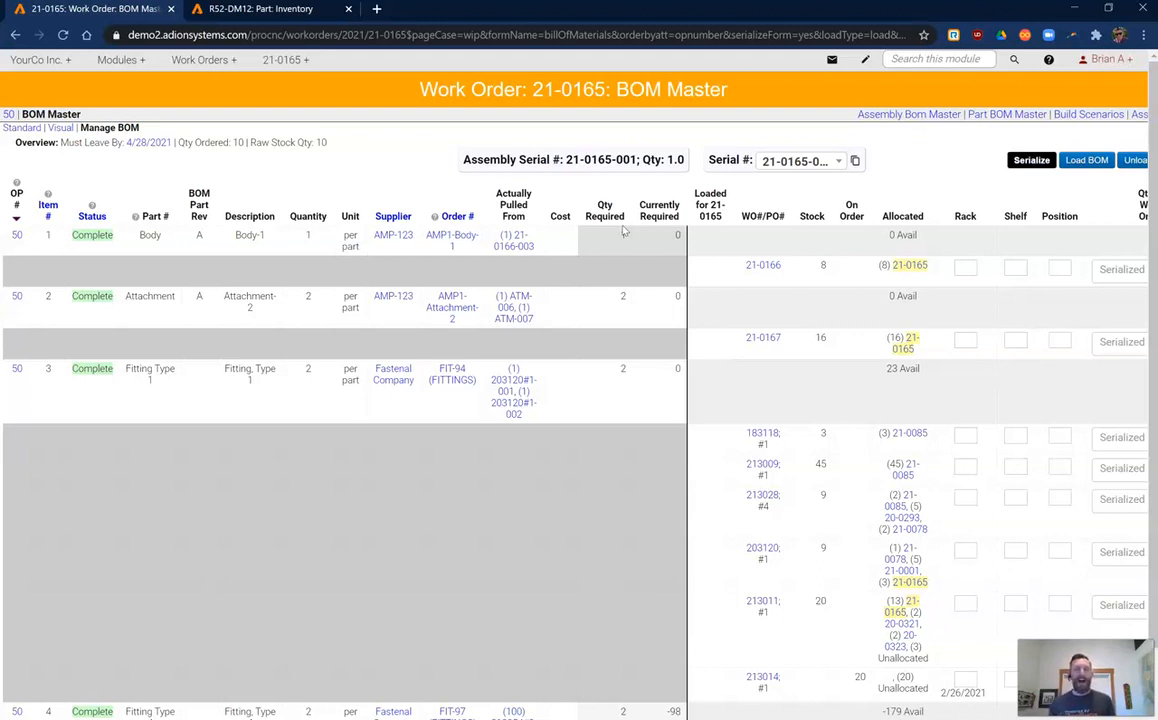
{"action": "left_click", "coordinate": [582, 96]}
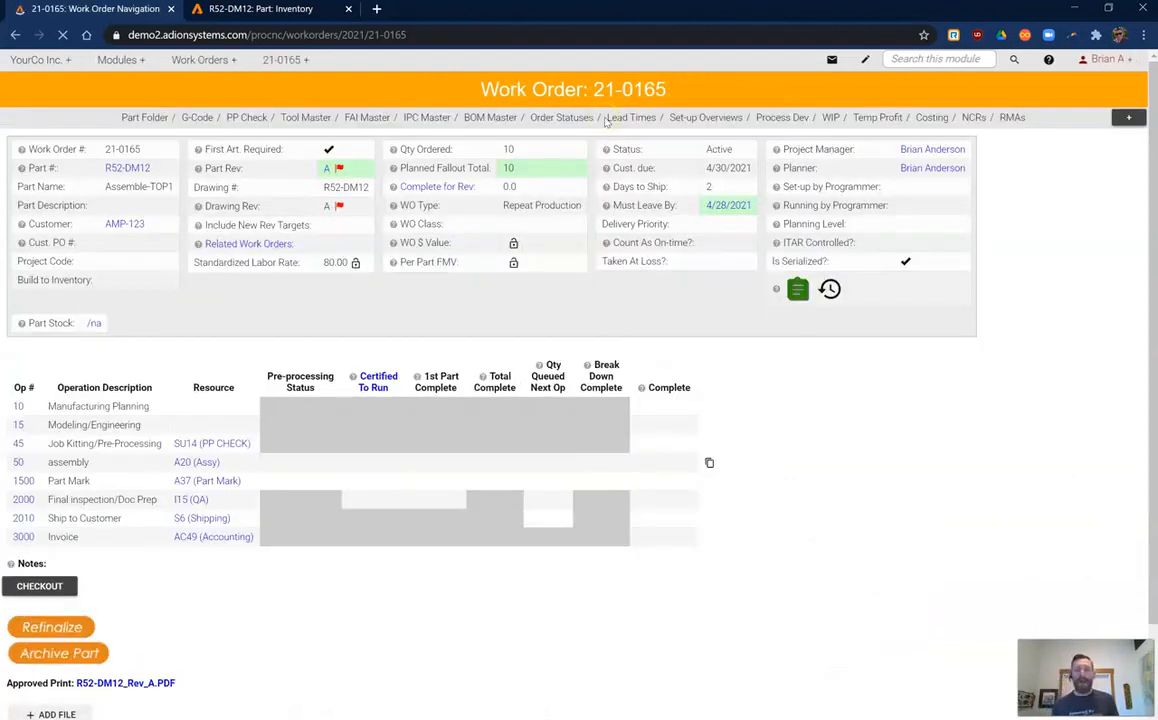